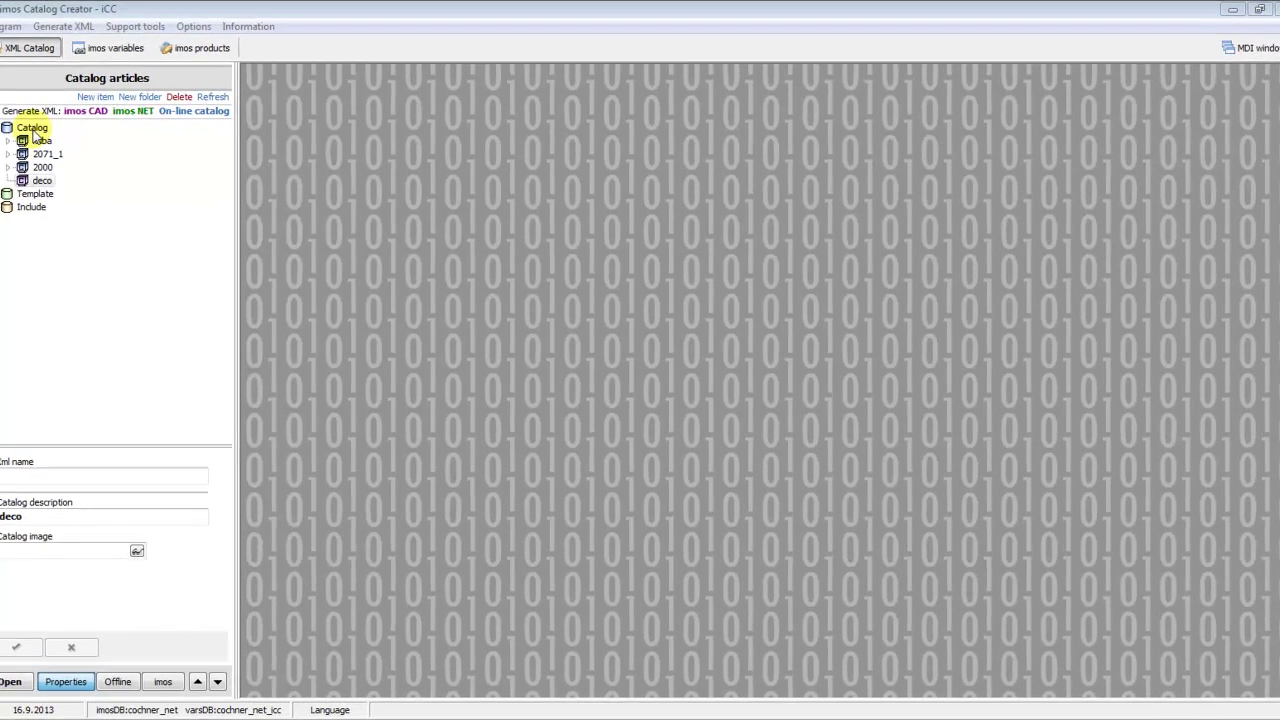
Create a new catalog named New_catalog under the Catalog root.
{"action": "left_click", "coordinate": [56, 150]}
{"action": "left_click", "coordinate": [35, 128]}
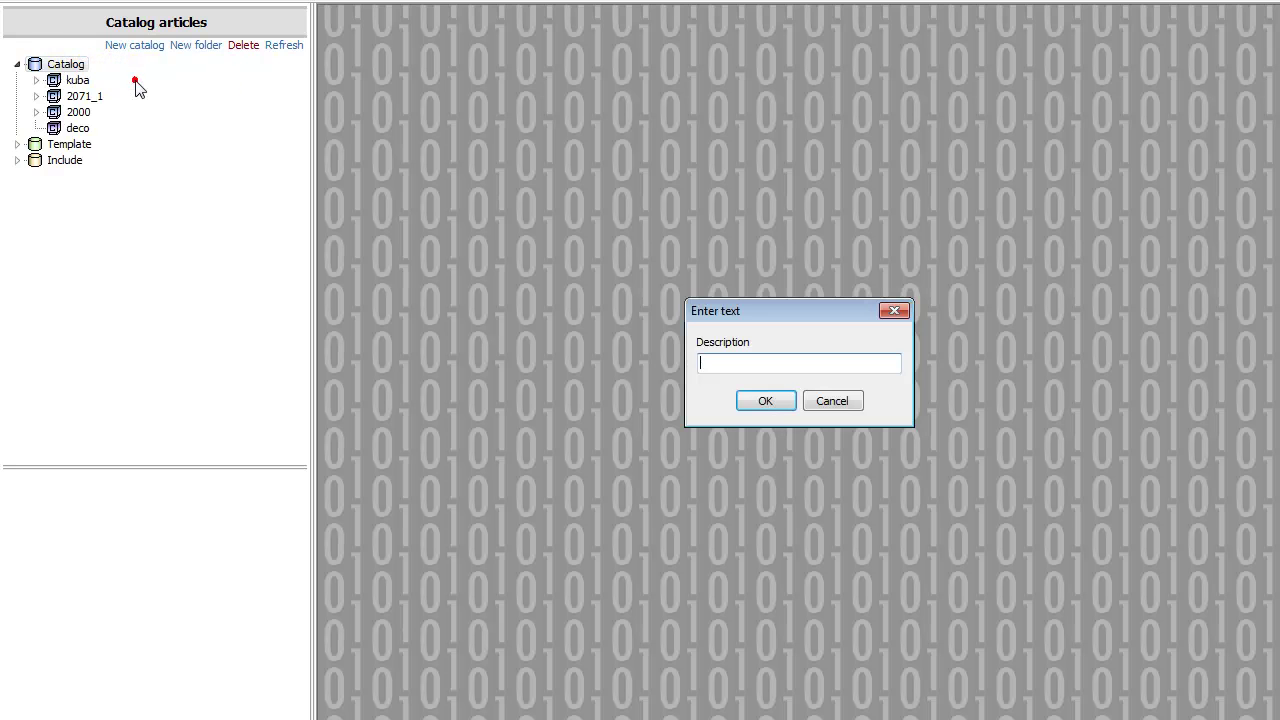
{"action": "type", "text": "New_catalog"}
{"action": "key", "text": "Return"}
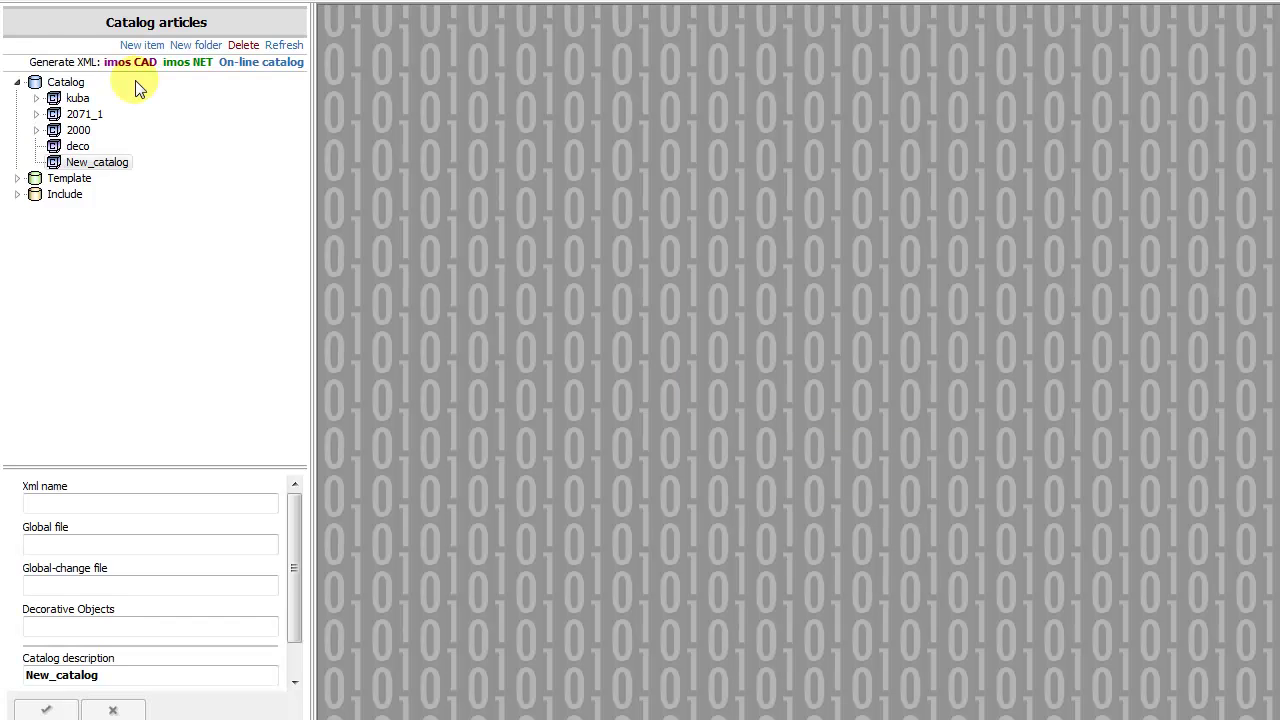
Add a folder named Kitchen inside New_catalog.
{"action": "right_click", "coordinate": [112, 168]}
{"action": "left_click", "coordinate": [176, 196]}
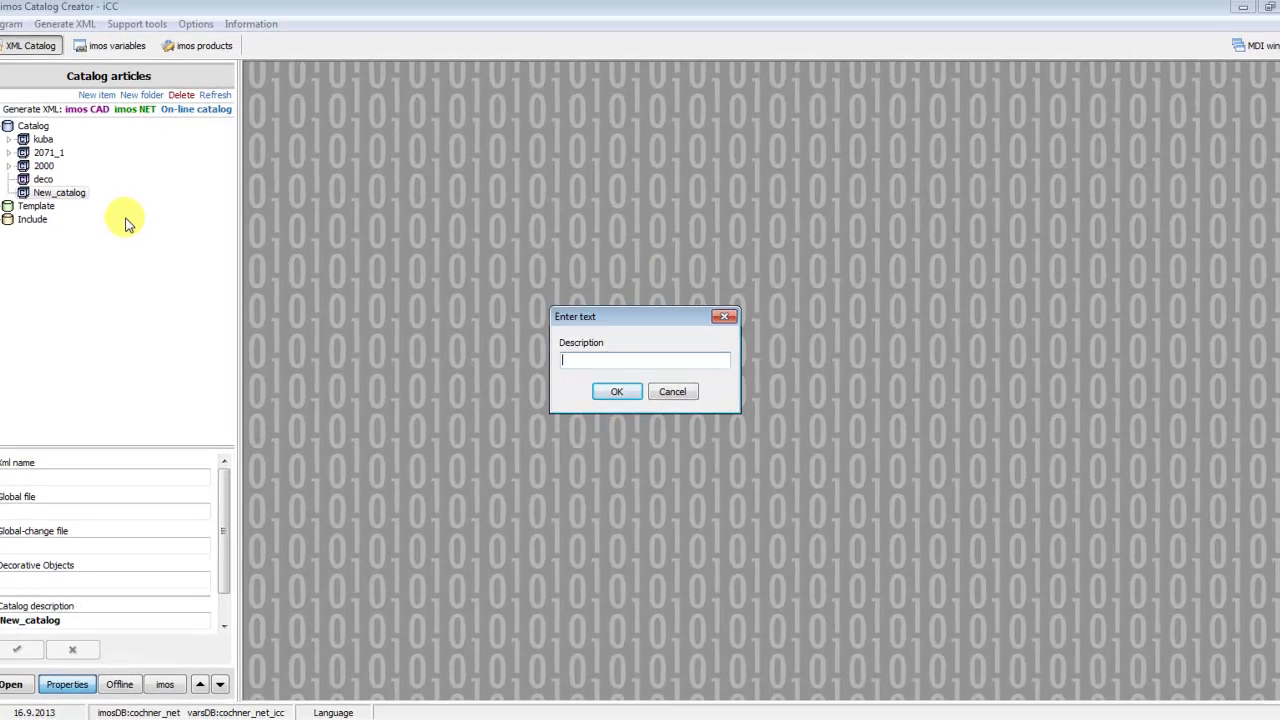
{"action": "type", "text": "Kitchen"}
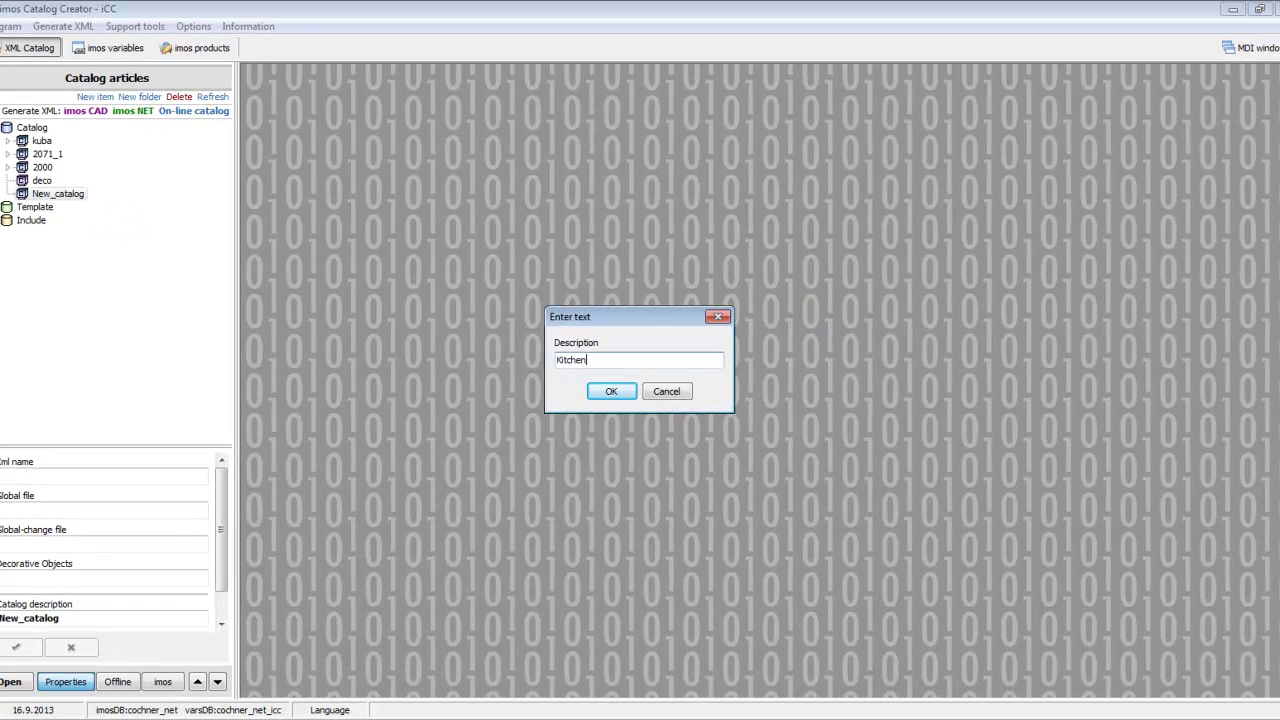
{"action": "key", "text": "Return"}
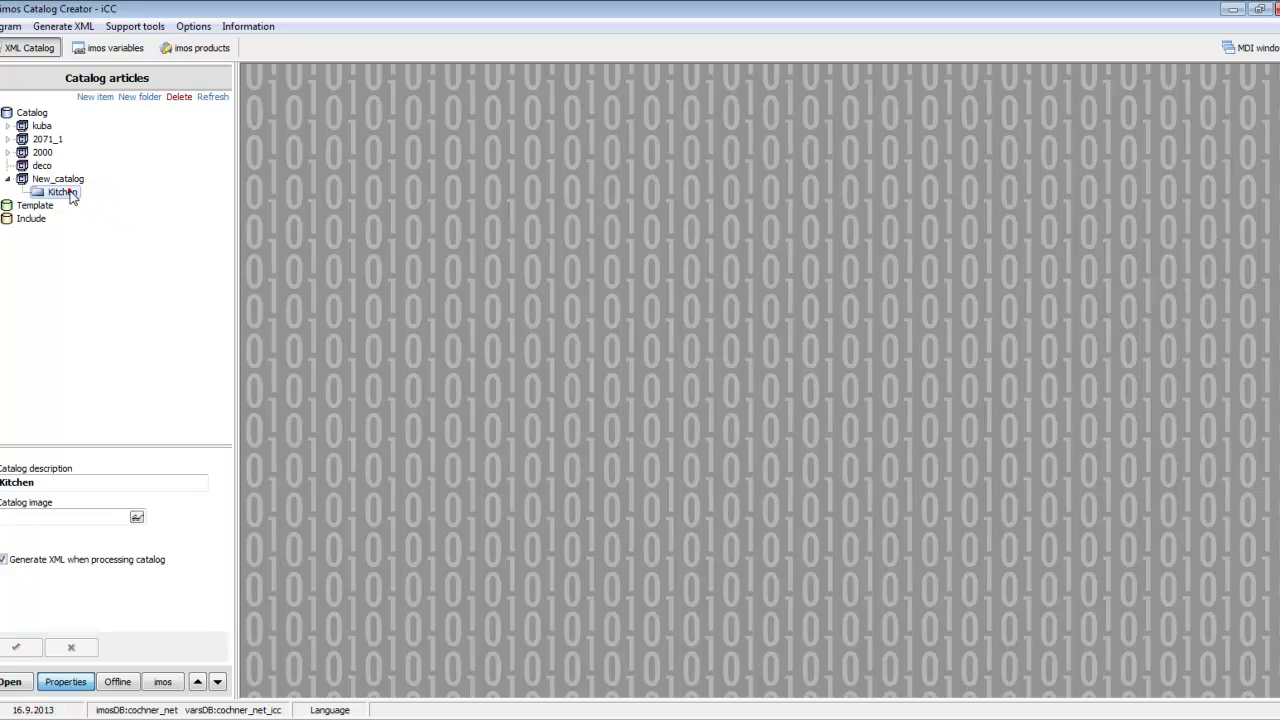
Add a subfolder named Wall Units inside the Kitchen folder.
{"action": "right_click", "coordinate": [70, 195]}
{"action": "left_click", "coordinate": [107, 220]}
{"action": "type", "text": "Wall Un"}
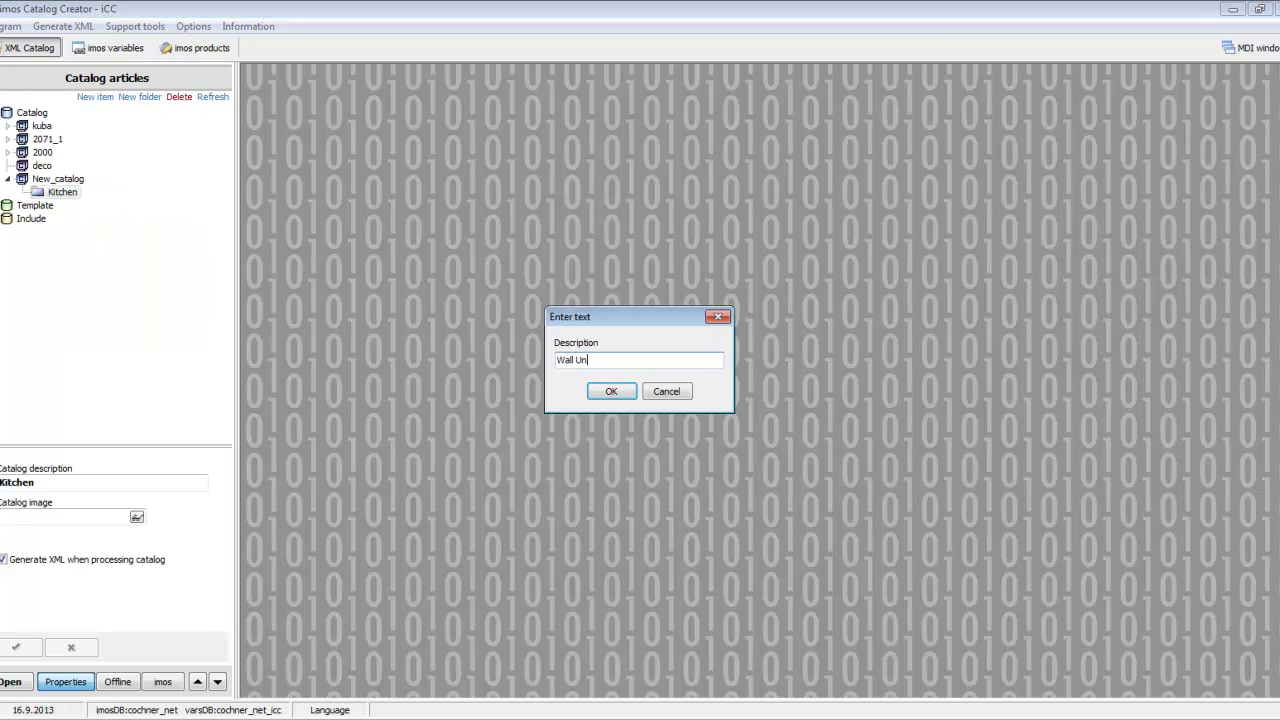
{"action": "type", "text": "its"}
{"action": "left_click", "coordinate": [612, 391]}
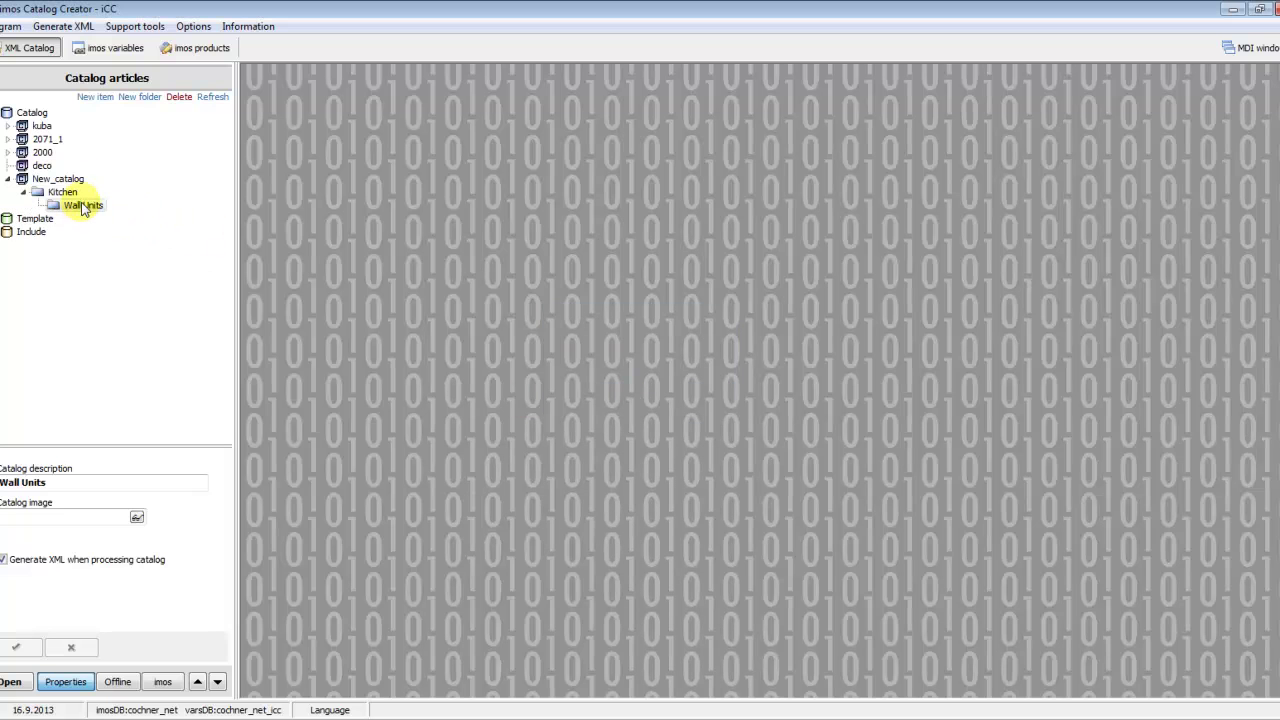
Create an item named "Wall unit, Single doot cabinet" in the Wall Units folder, based on the template 1st_iCC_template.
{"action": "right_click", "coordinate": [84, 207]}
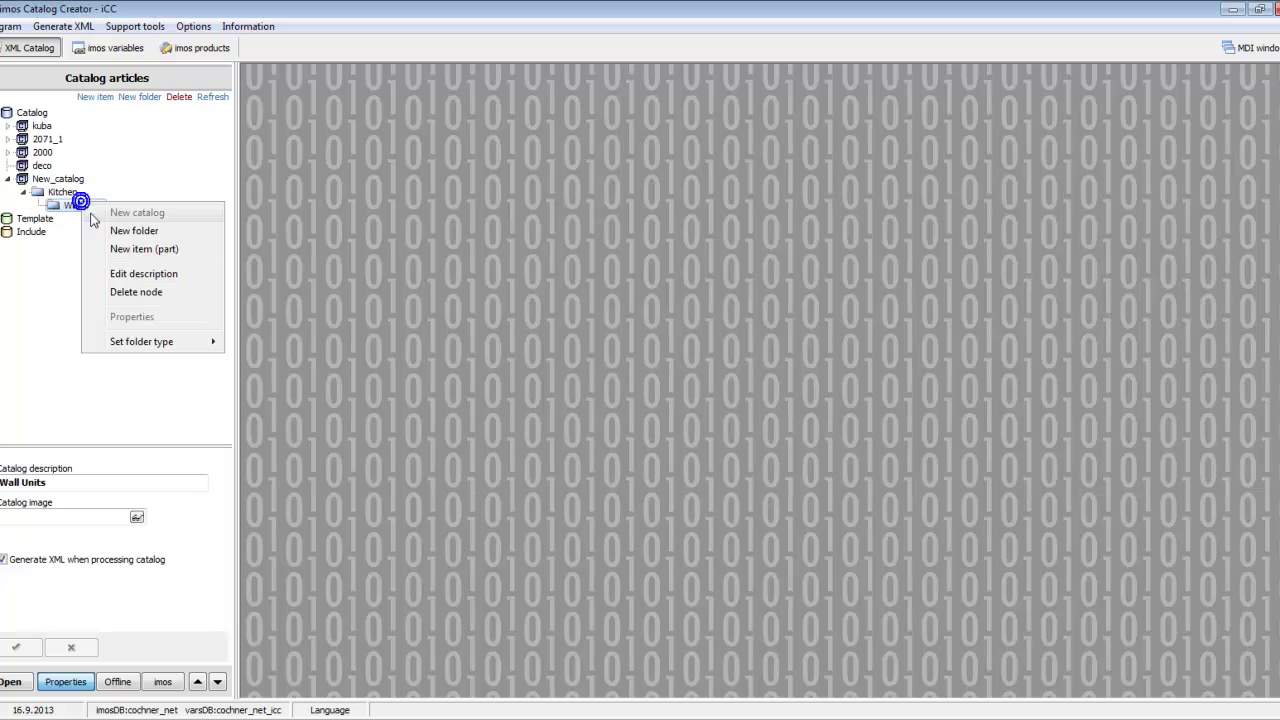
{"action": "left_click", "coordinate": [149, 249]}
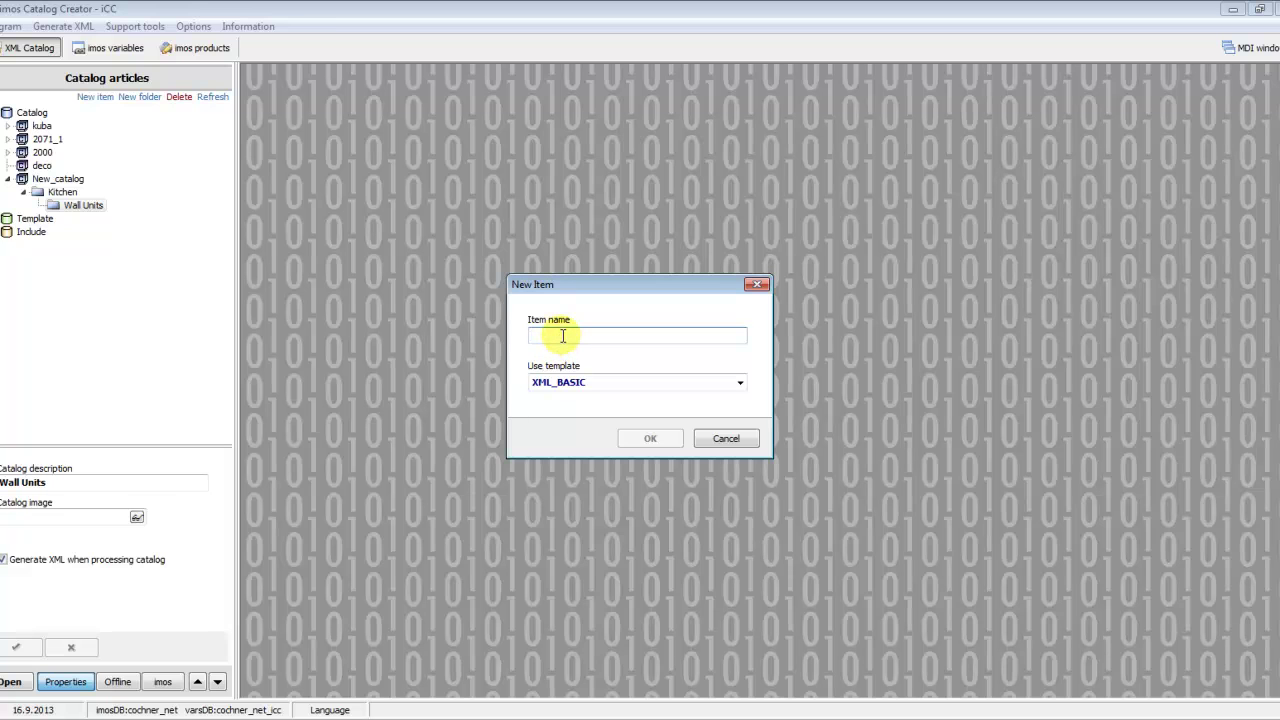
{"action": "type", "text": "Wall u"}
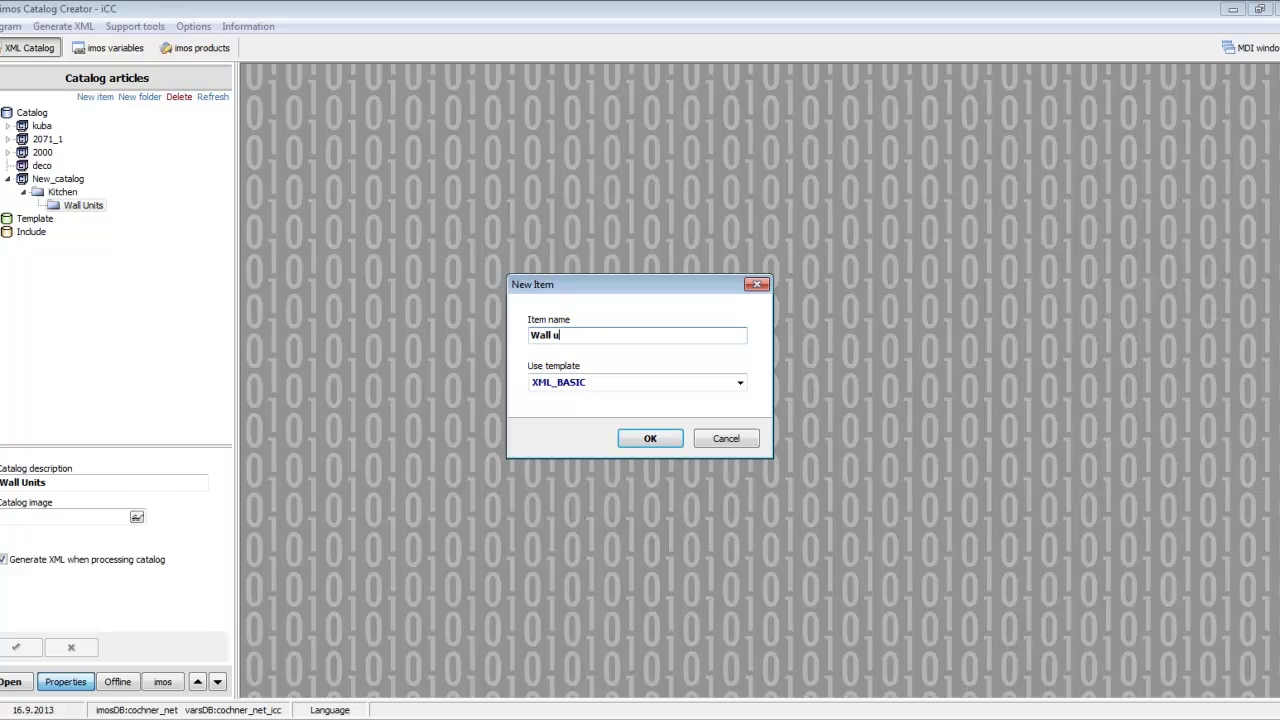
{"action": "type", "text": "nit, SIngle doot cabinet"}
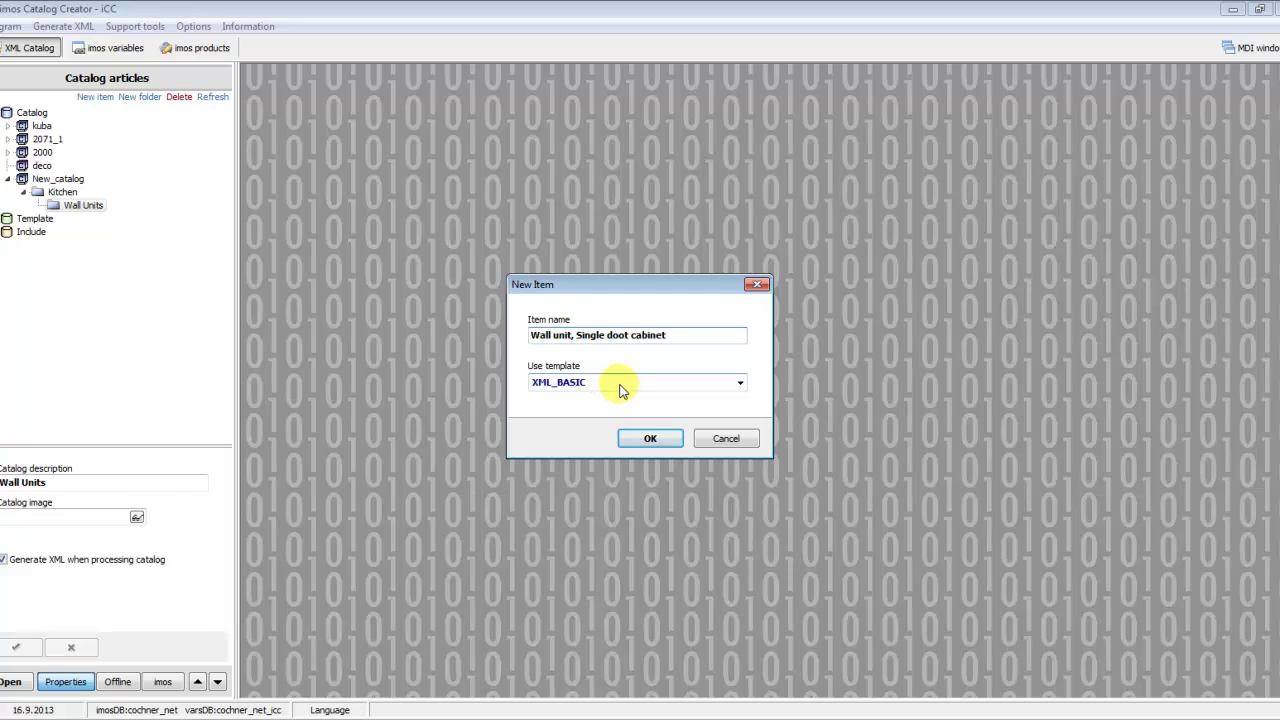
{"action": "left_click", "coordinate": [741, 384]}
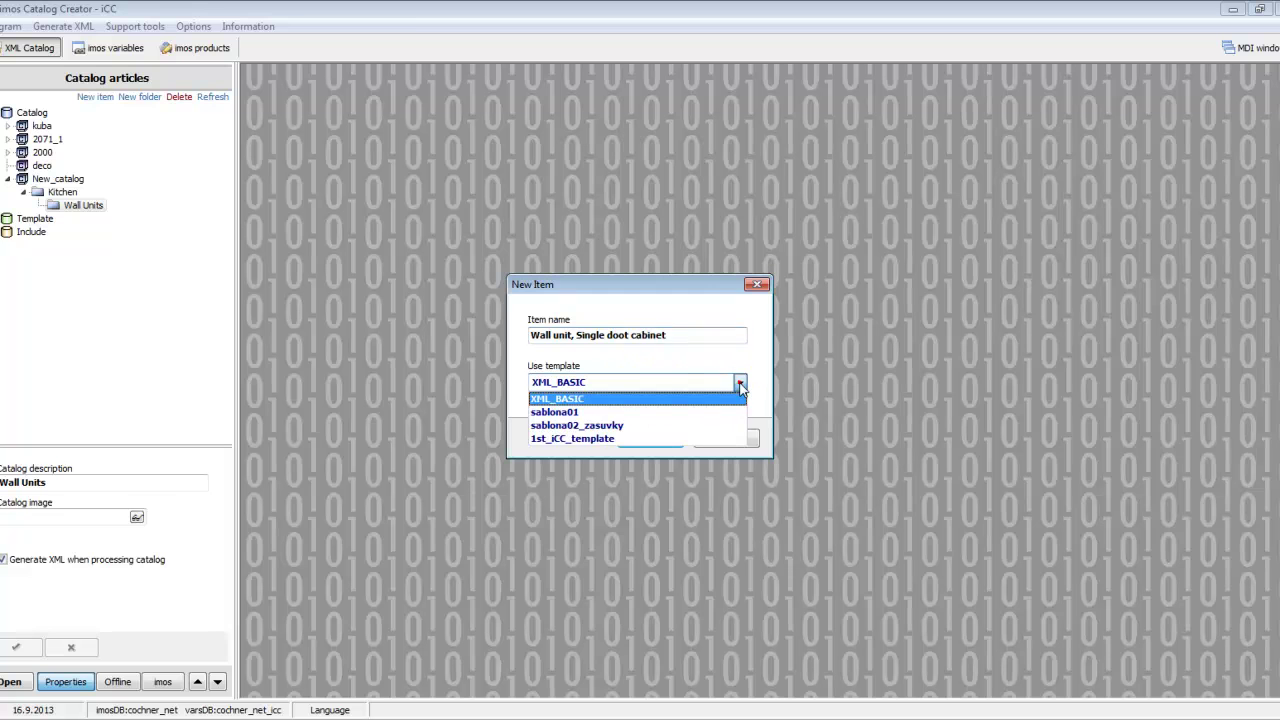
{"action": "left_click", "coordinate": [542, 440]}
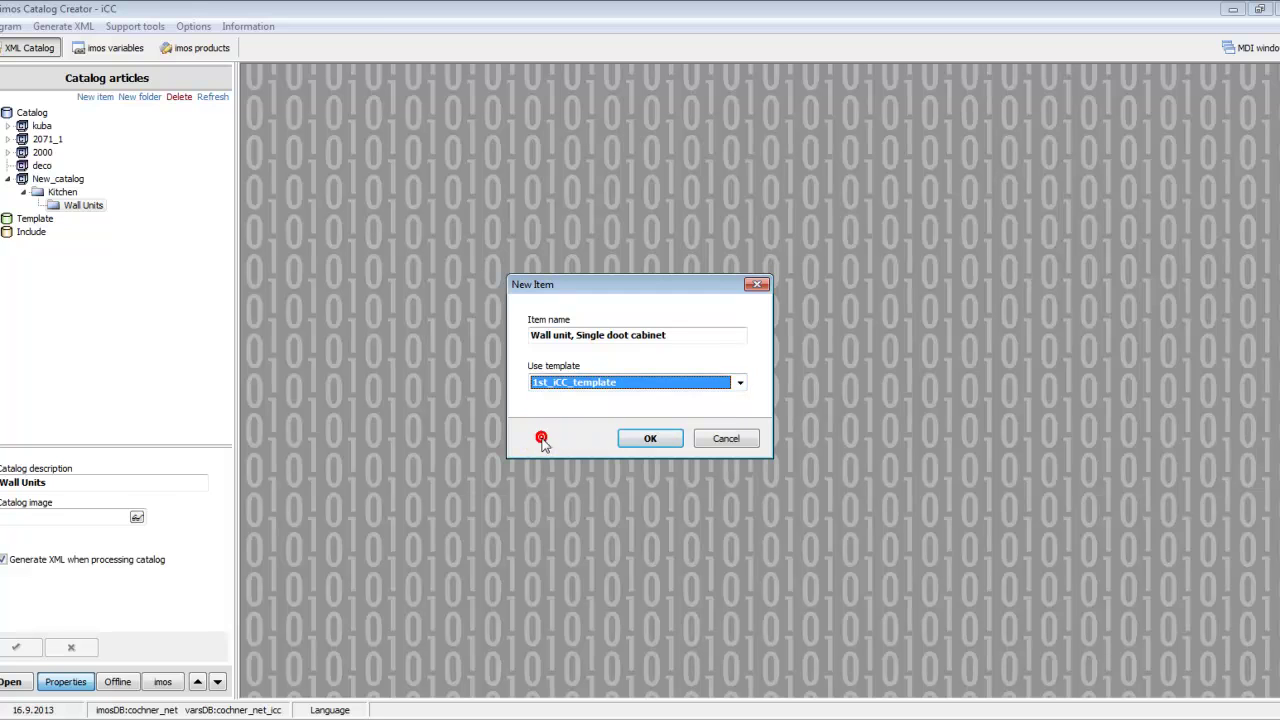
{"action": "left_click", "coordinate": [653, 440]}
{"action": "left_click", "coordinate": [664, 439]}
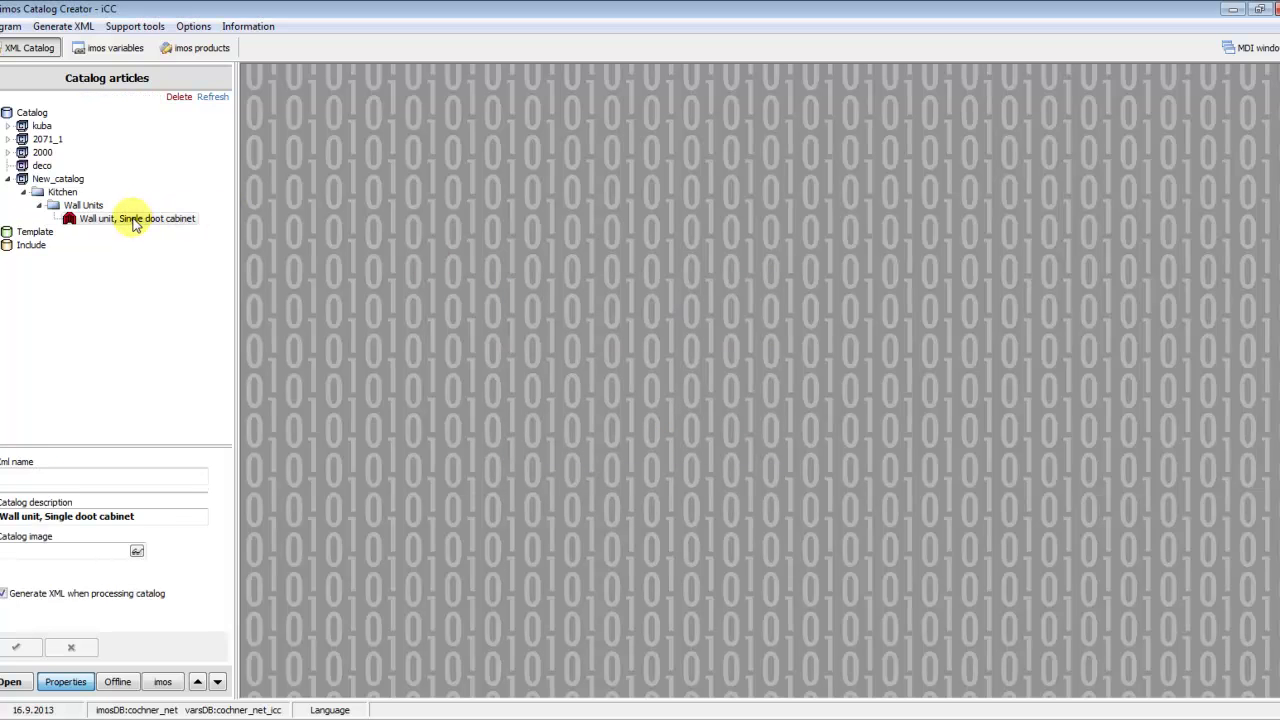
Open the new wall unit item for editing and expand its XML article tree down to the main sections.
{"action": "left_click", "coordinate": [135, 222]}
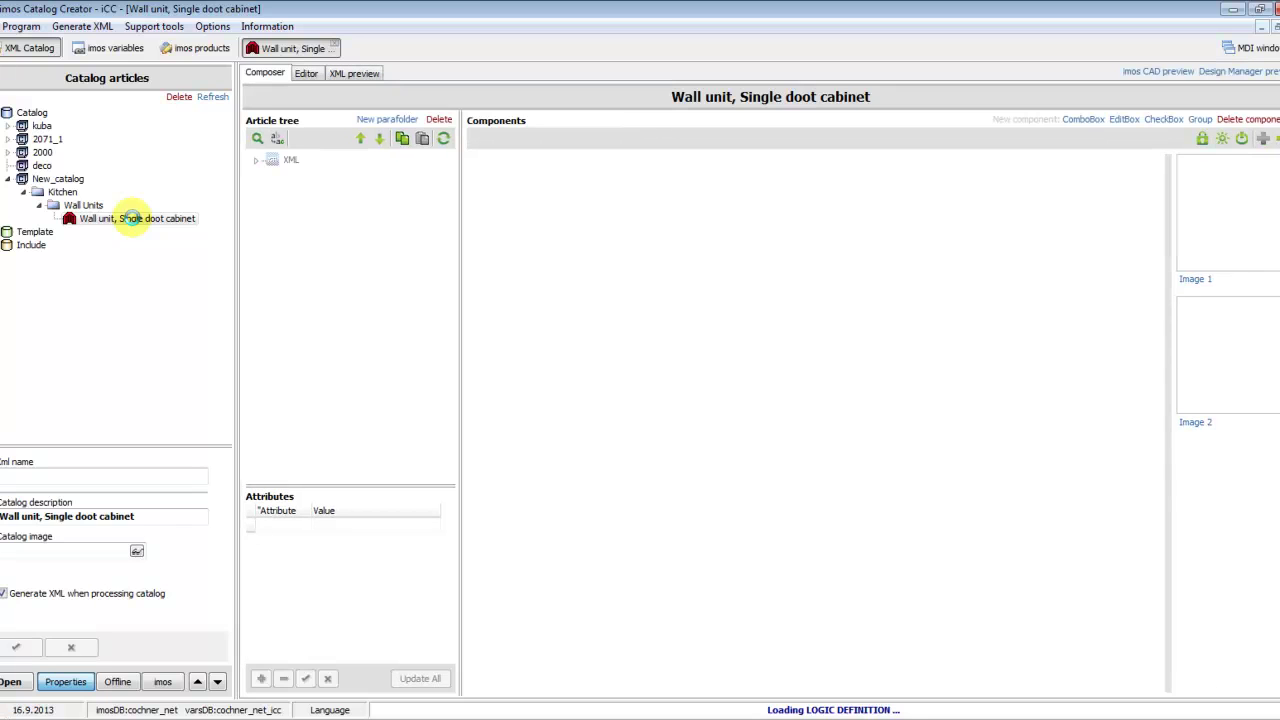
{"action": "double_click", "coordinate": [283, 162]}
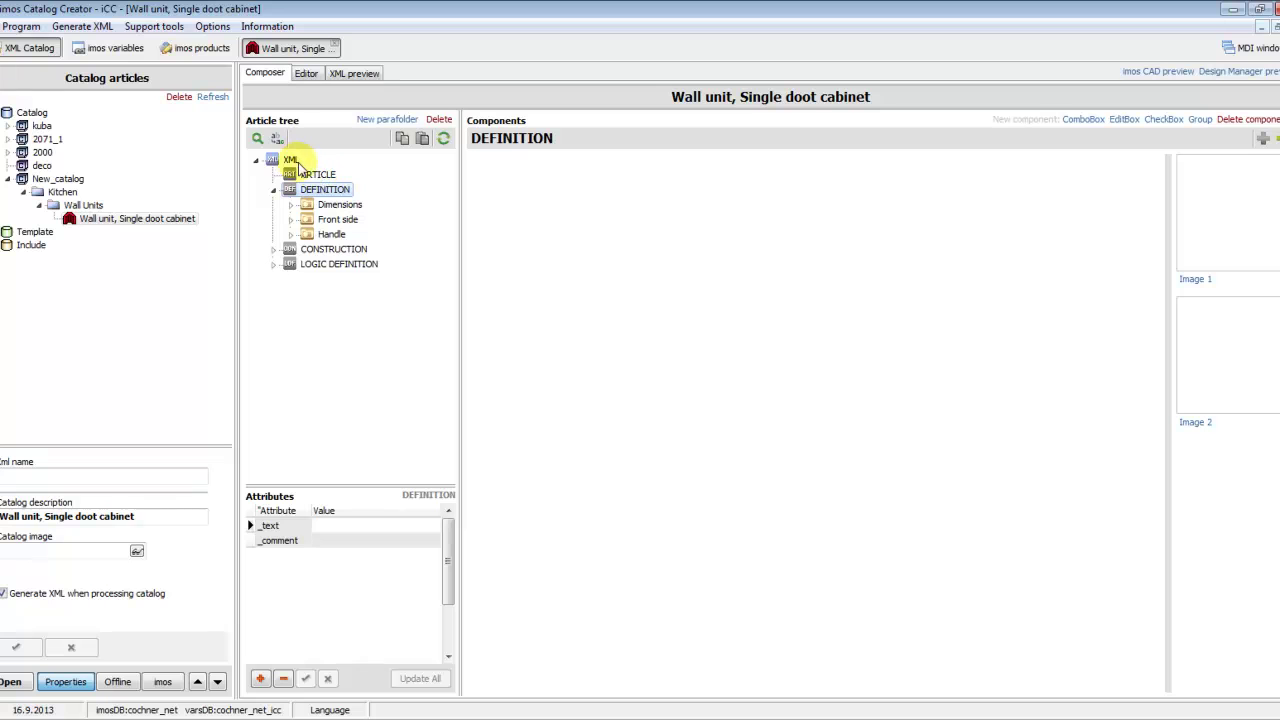
{"action": "left_click", "coordinate": [322, 174]}
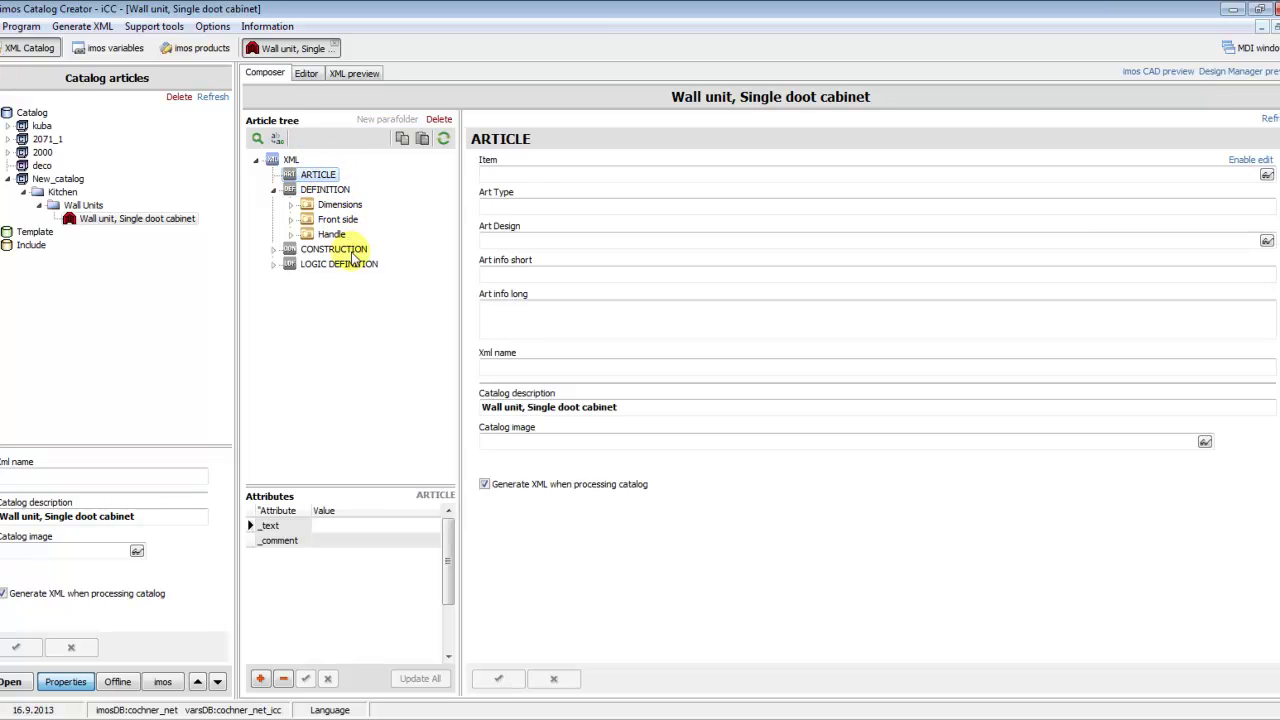
{"action": "left_click", "coordinate": [273, 189]}
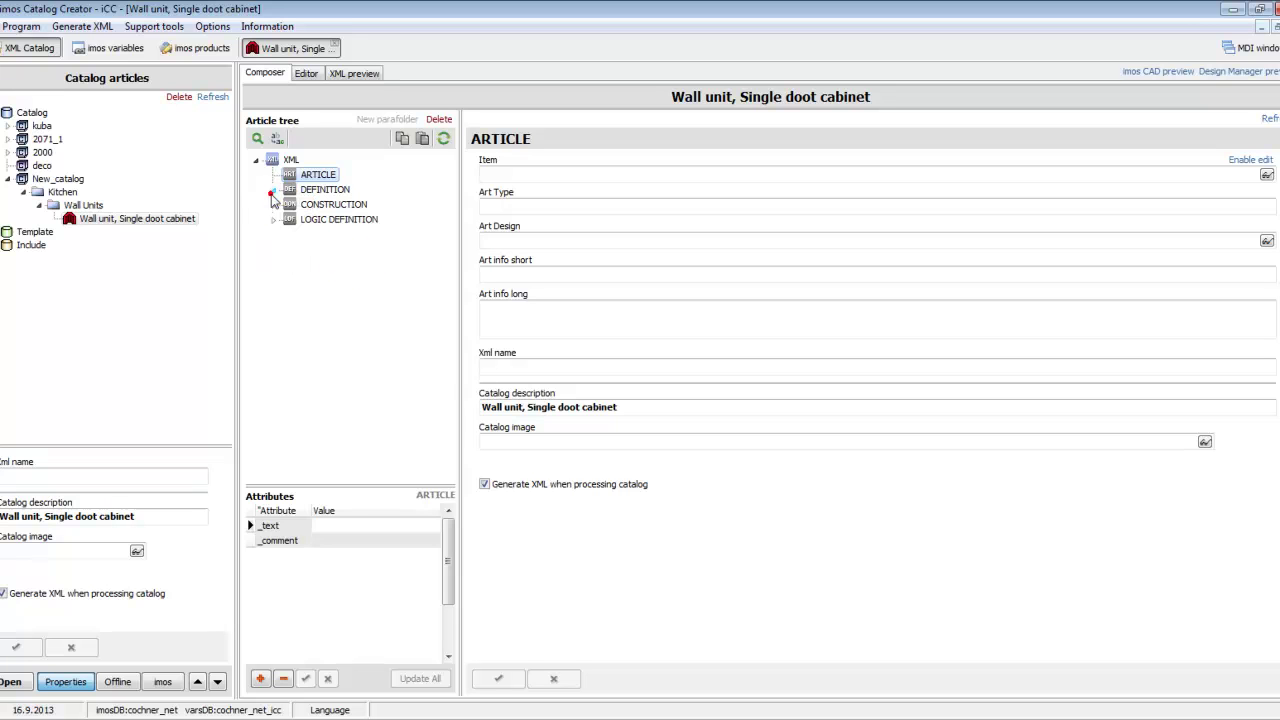
Assign the imos product 1st_iCC_article from the 1st_iCC_article folder as the item of the ARTICLE section.
{"action": "left_click", "coordinate": [297, 176]}
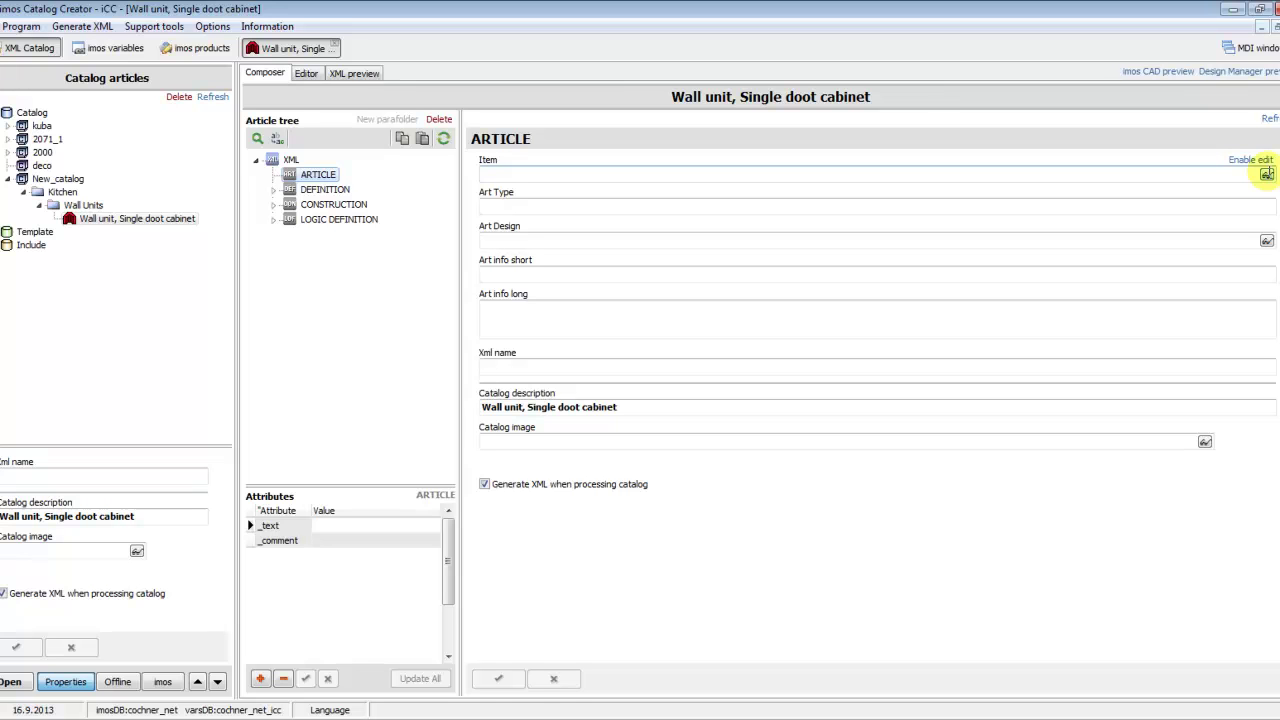
{"action": "left_click", "coordinate": [1268, 176]}
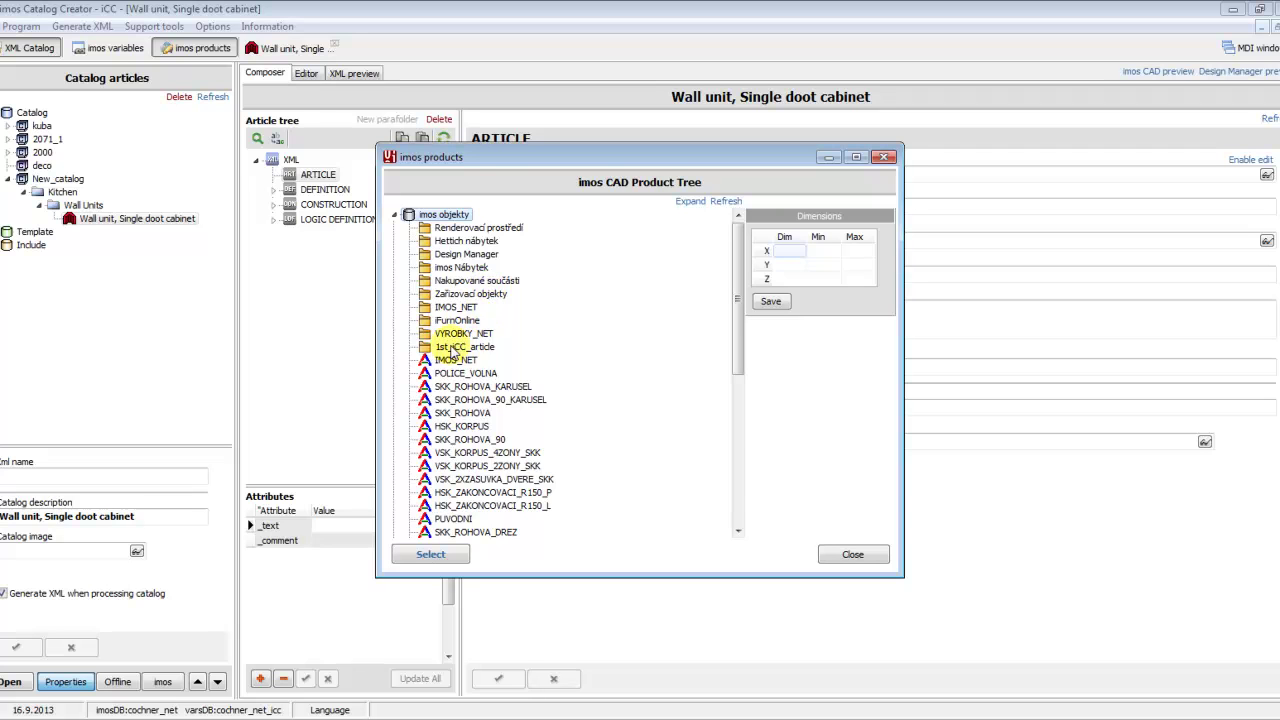
{"action": "double_click", "coordinate": [452, 347]}
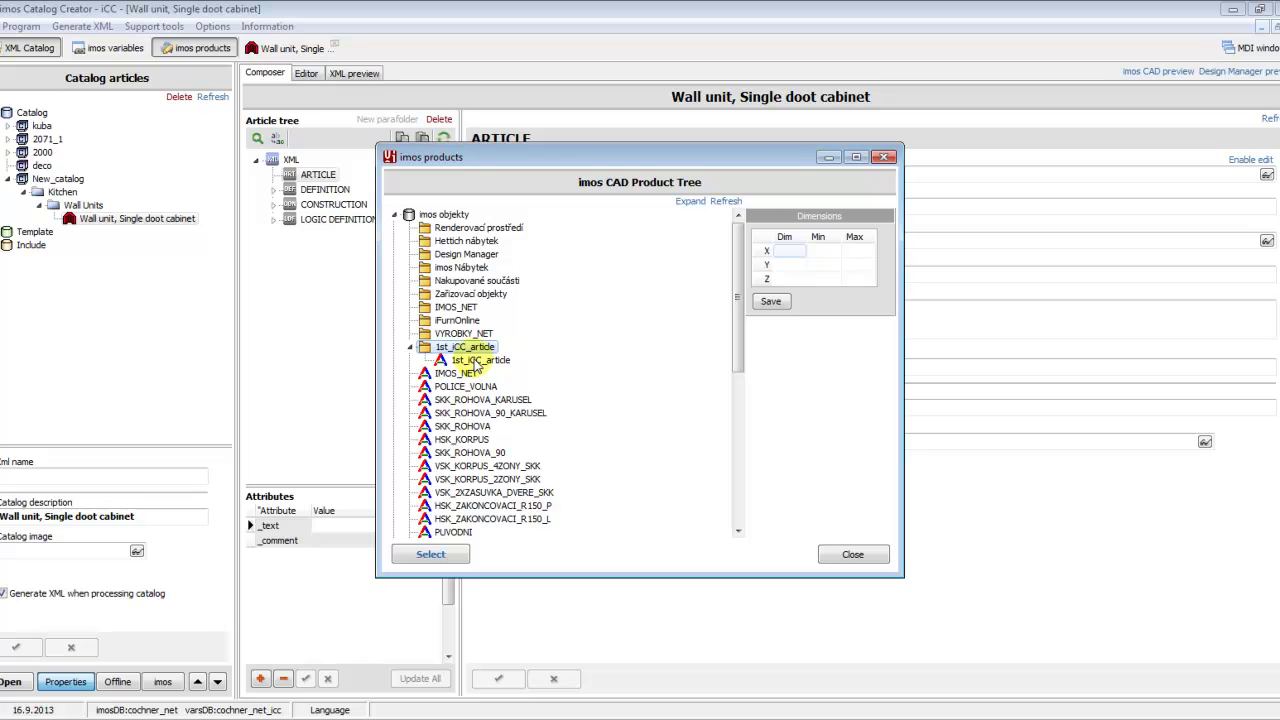
{"action": "double_click", "coordinate": [476, 361]}
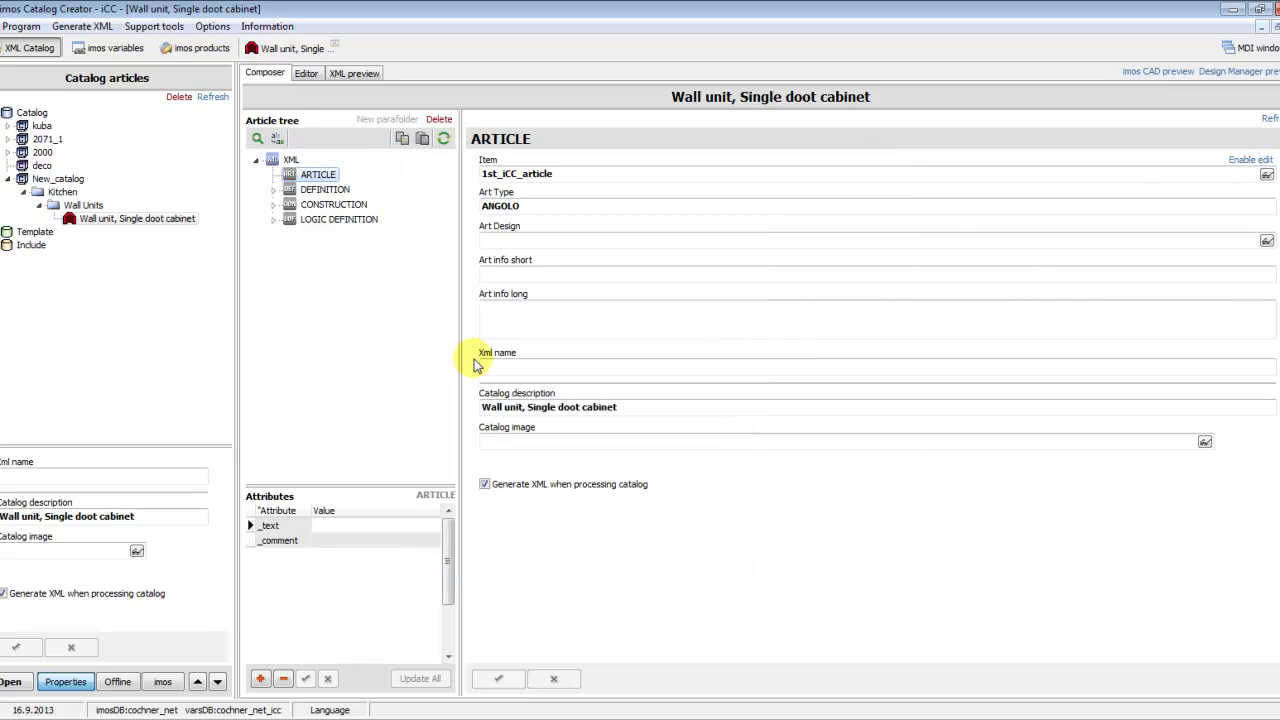
Examine the DEFINITION section's Dimensions, Front side and Handle parafolders and their components.
{"action": "left_click", "coordinate": [292, 190]}
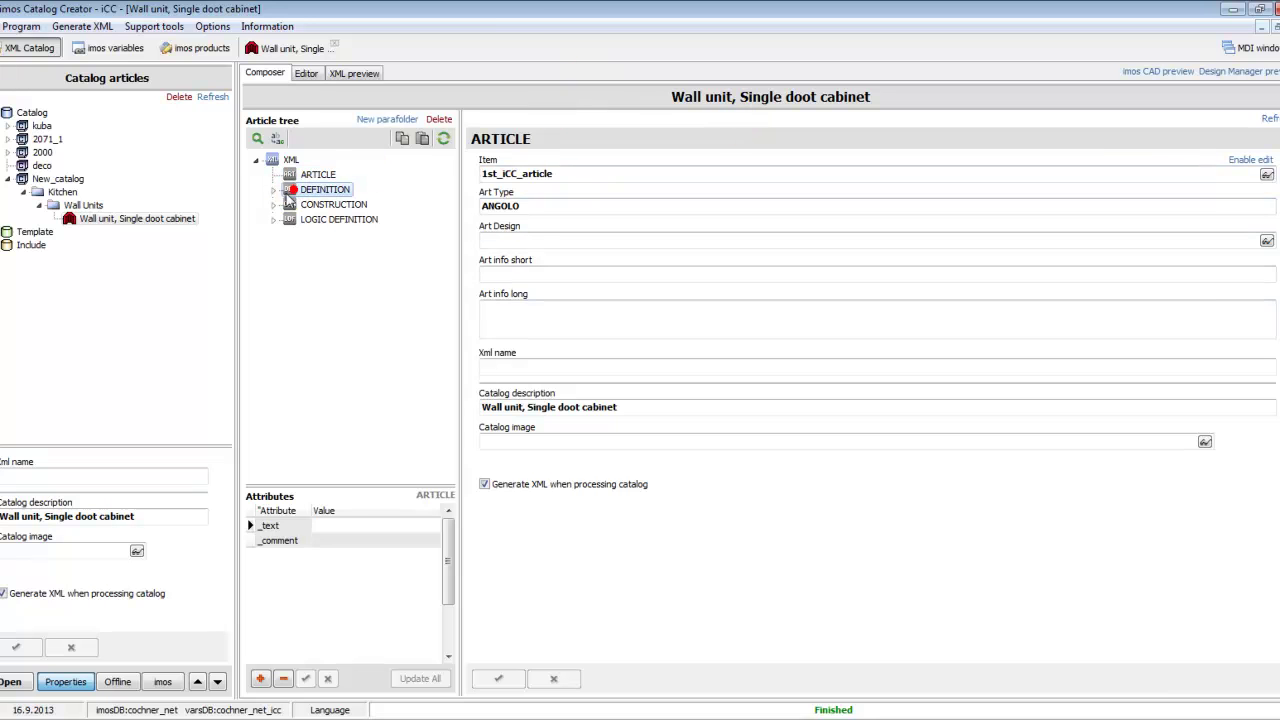
{"action": "left_click", "coordinate": [273, 190]}
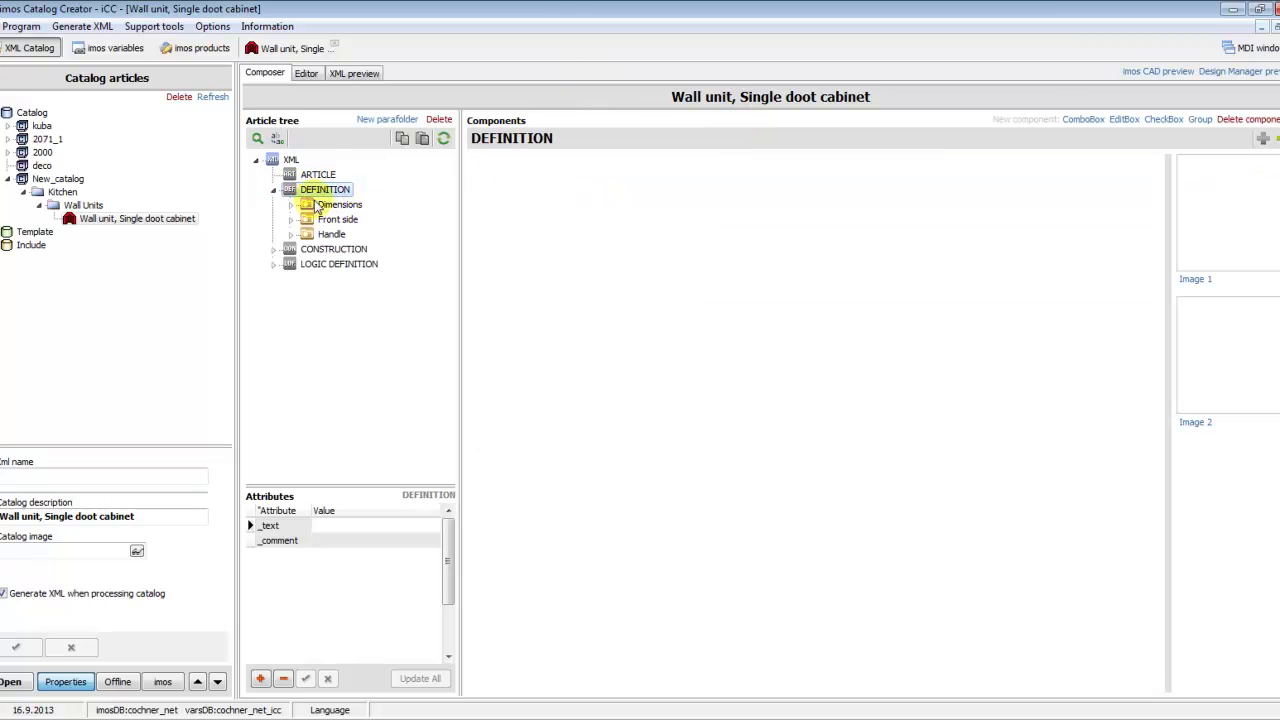
{"action": "left_click", "coordinate": [290, 204]}
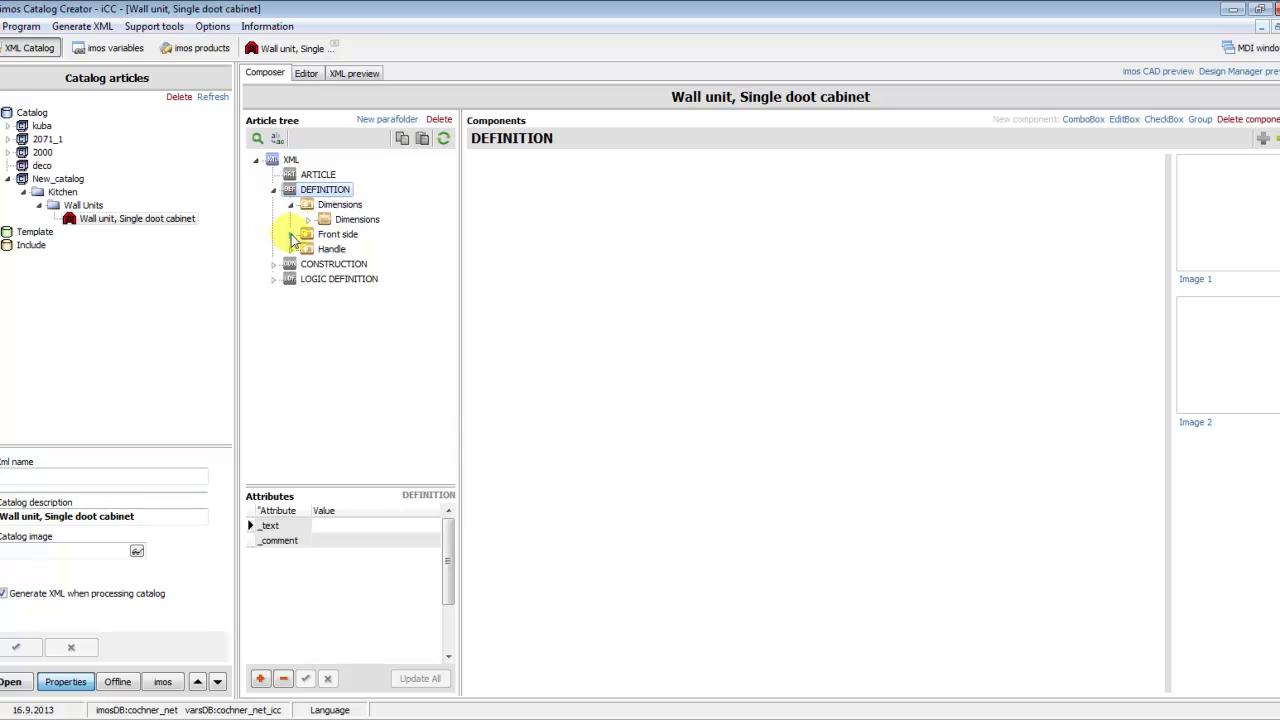
{"action": "left_click", "coordinate": [290, 234]}
{"action": "left_click", "coordinate": [290, 264]}
{"action": "left_click", "coordinate": [308, 219]}
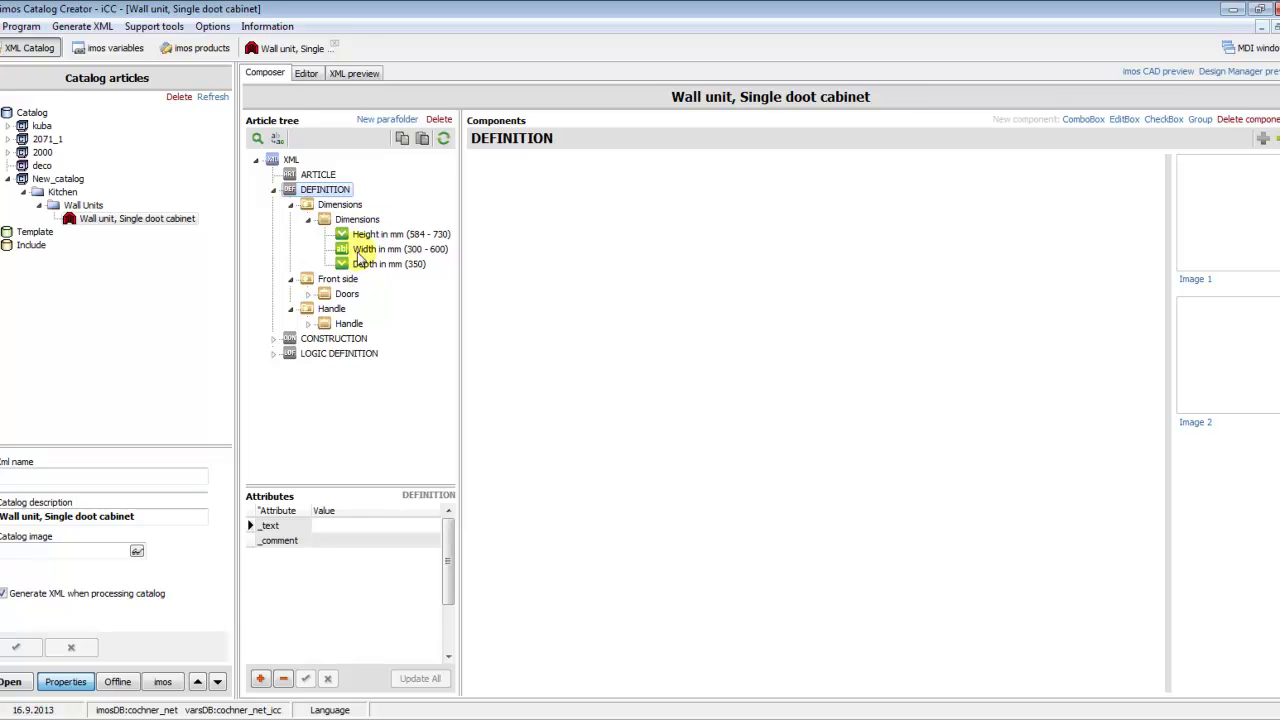
{"action": "left_click", "coordinate": [341, 220]}
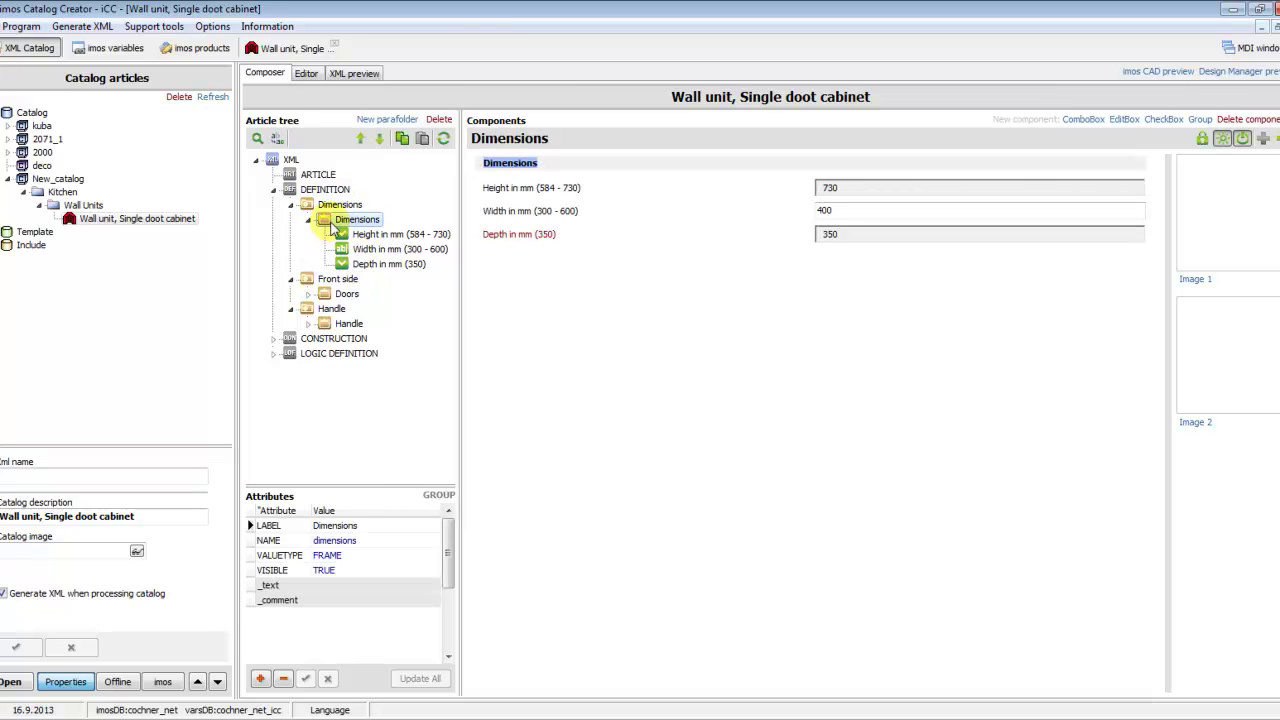
{"action": "left_click", "coordinate": [337, 280]}
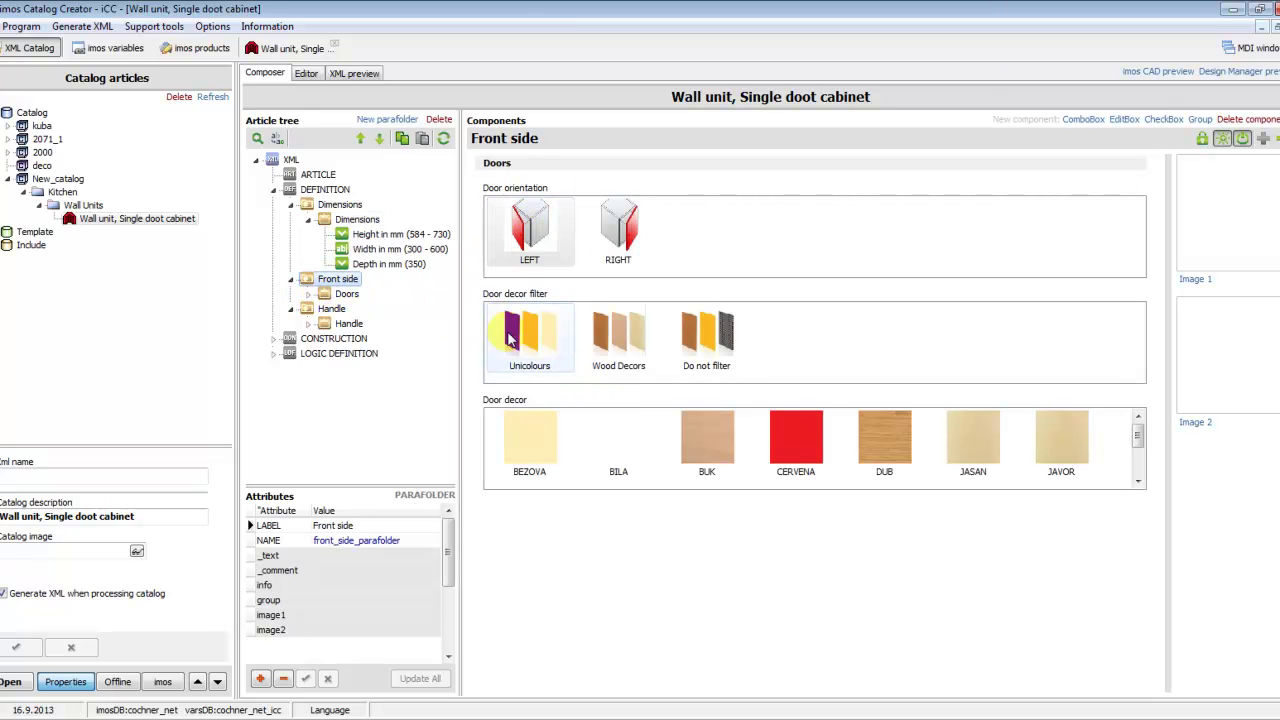
{"action": "left_click", "coordinate": [328, 309]}
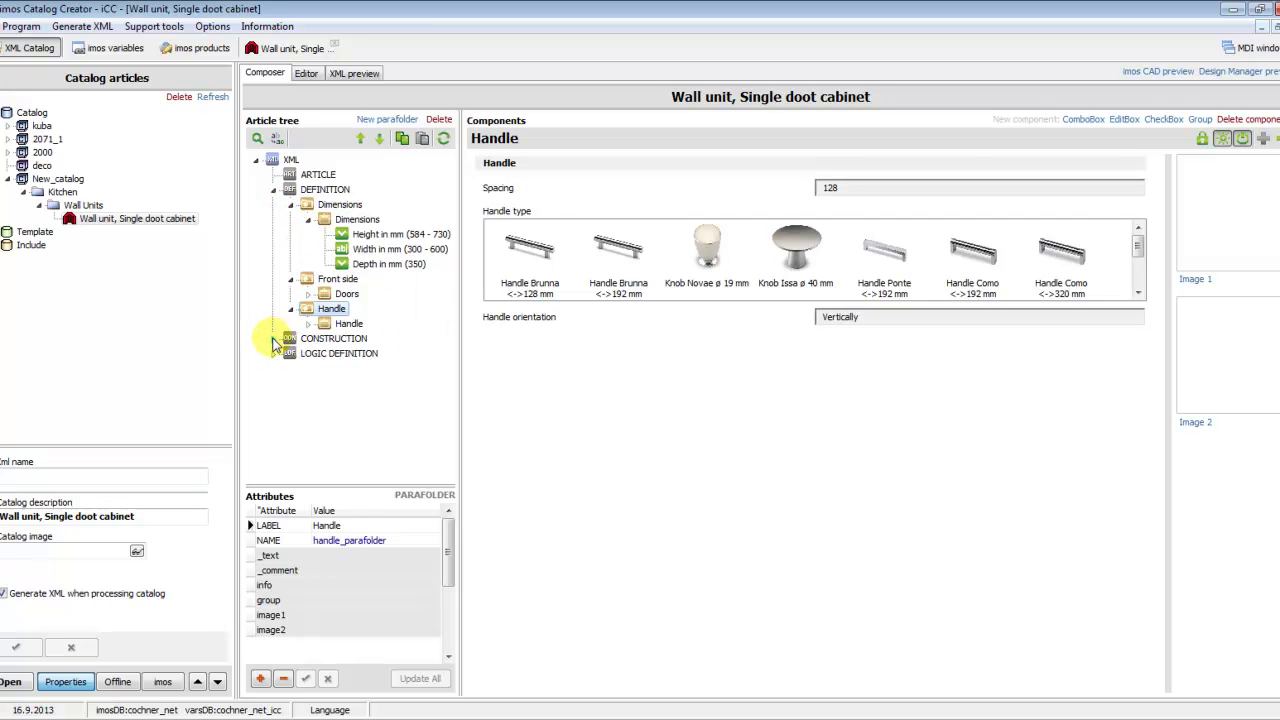
Review the CONSTRUCTION variables and LOGIC DEFINITION commands, and collapse the expanded branches of the article tree.
{"action": "left_click", "coordinate": [274, 339]}
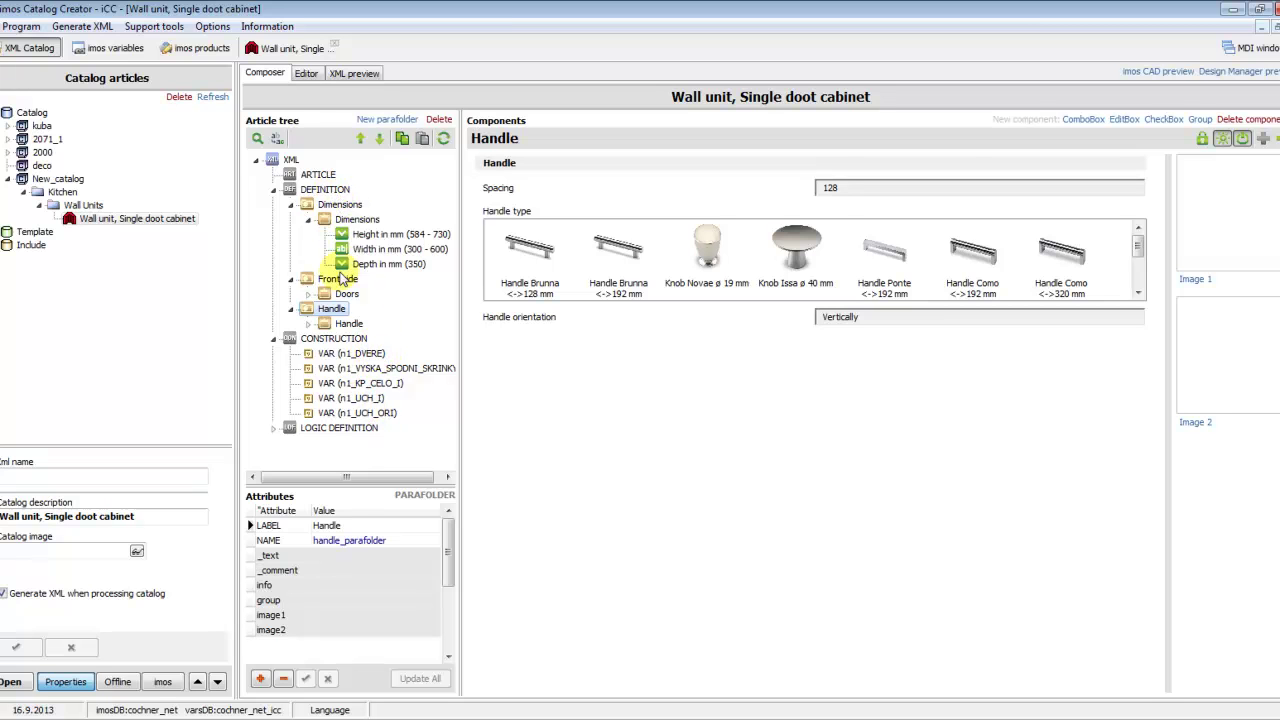
{"action": "left_click", "coordinate": [274, 430]}
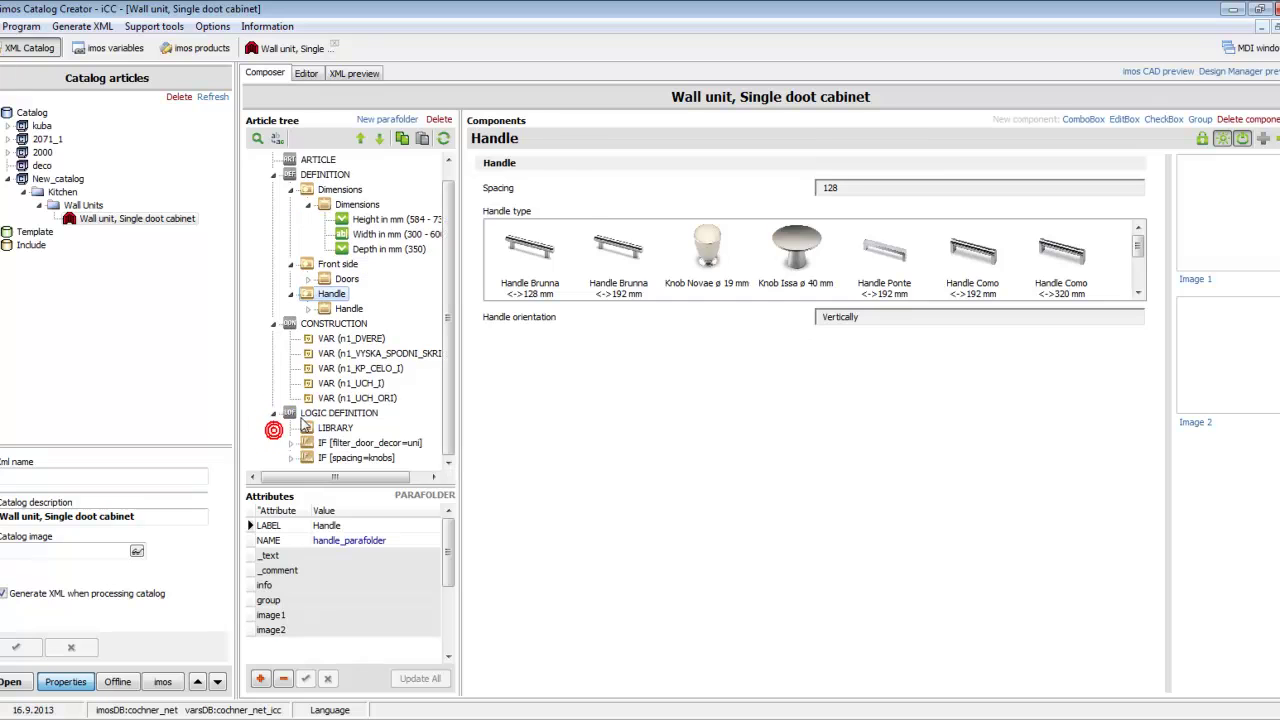
{"action": "left_click", "coordinate": [328, 413]}
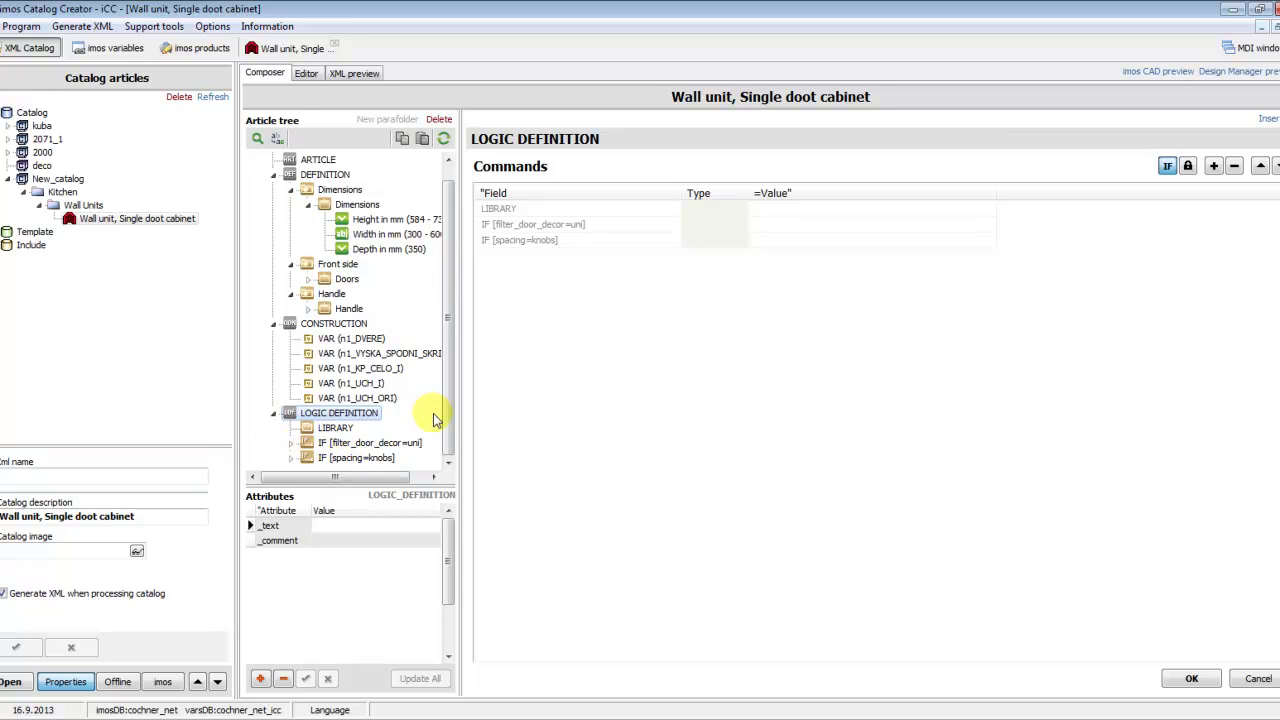
{"action": "scroll", "coordinate": [334, 300], "scroll_direction": "up", "scroll_amount": 1}
{"action": "left_click", "coordinate": [274, 427]}
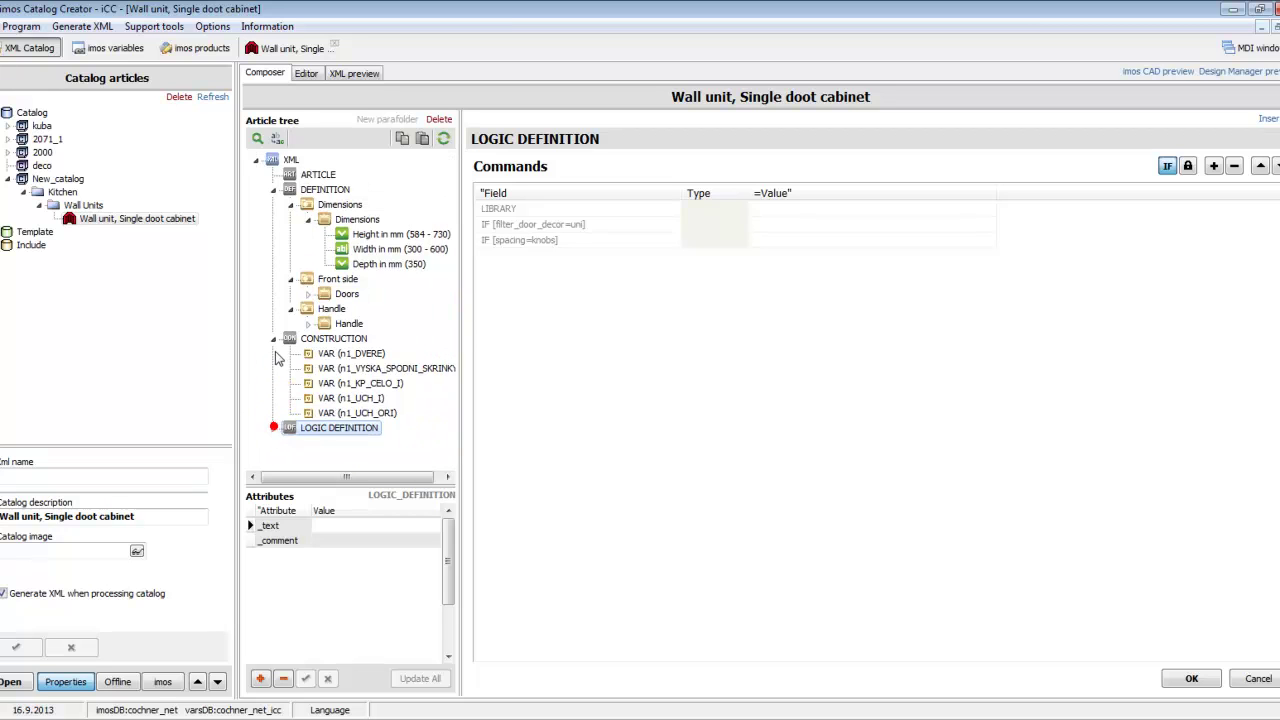
{"action": "left_click", "coordinate": [273, 338]}
{"action": "left_click", "coordinate": [291, 204]}
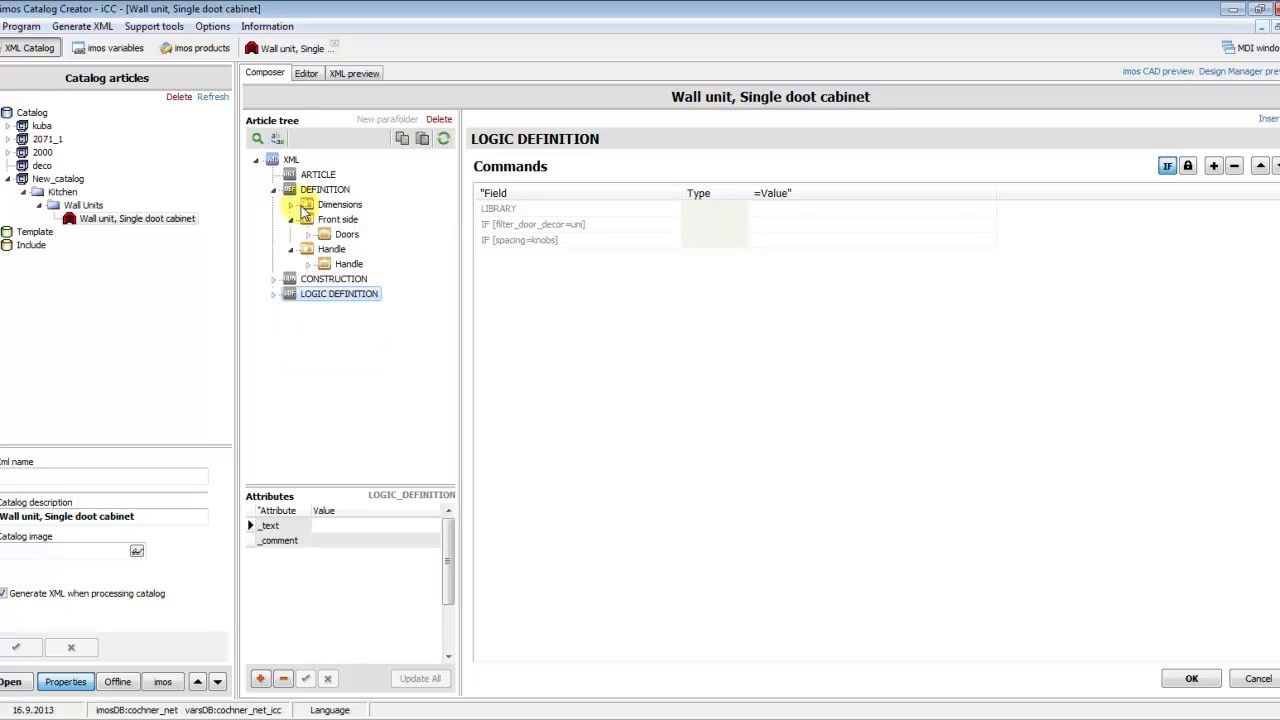
{"action": "left_click", "coordinate": [291, 219]}
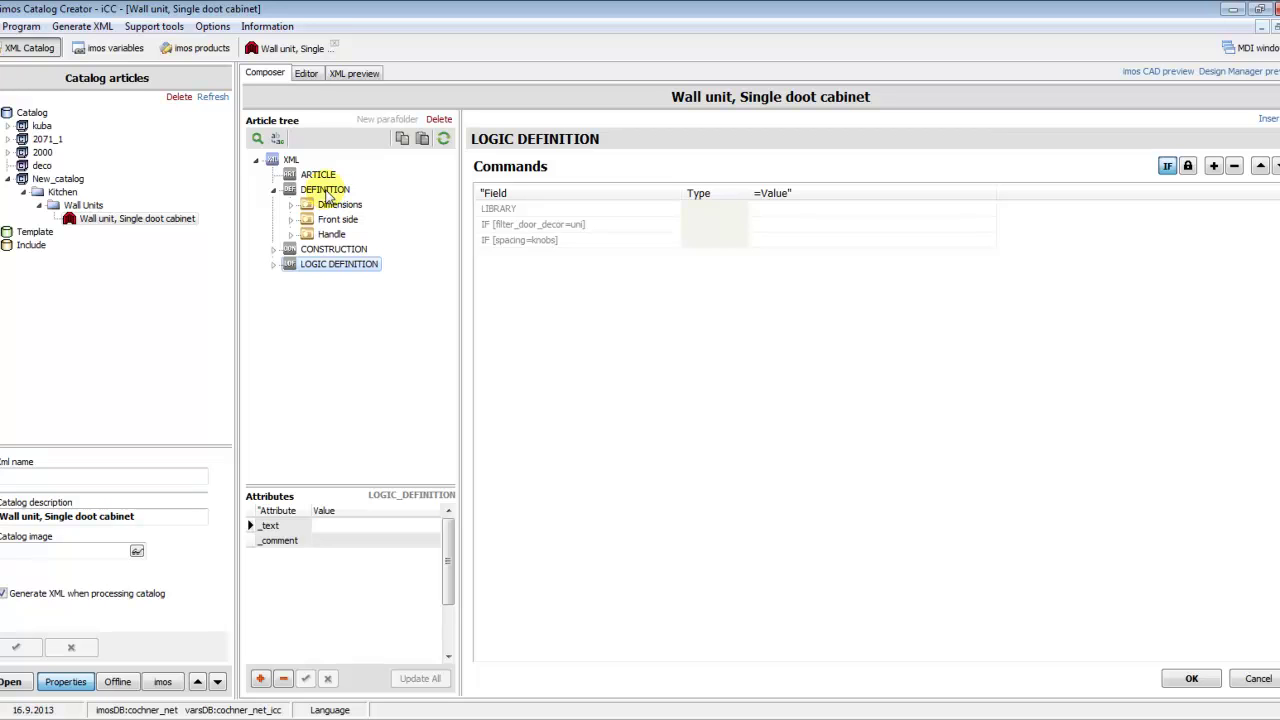
Add a parafolder named Case materials to the DEFINITION section and move it up directly below Dimensions.
{"action": "left_click", "coordinate": [325, 190]}
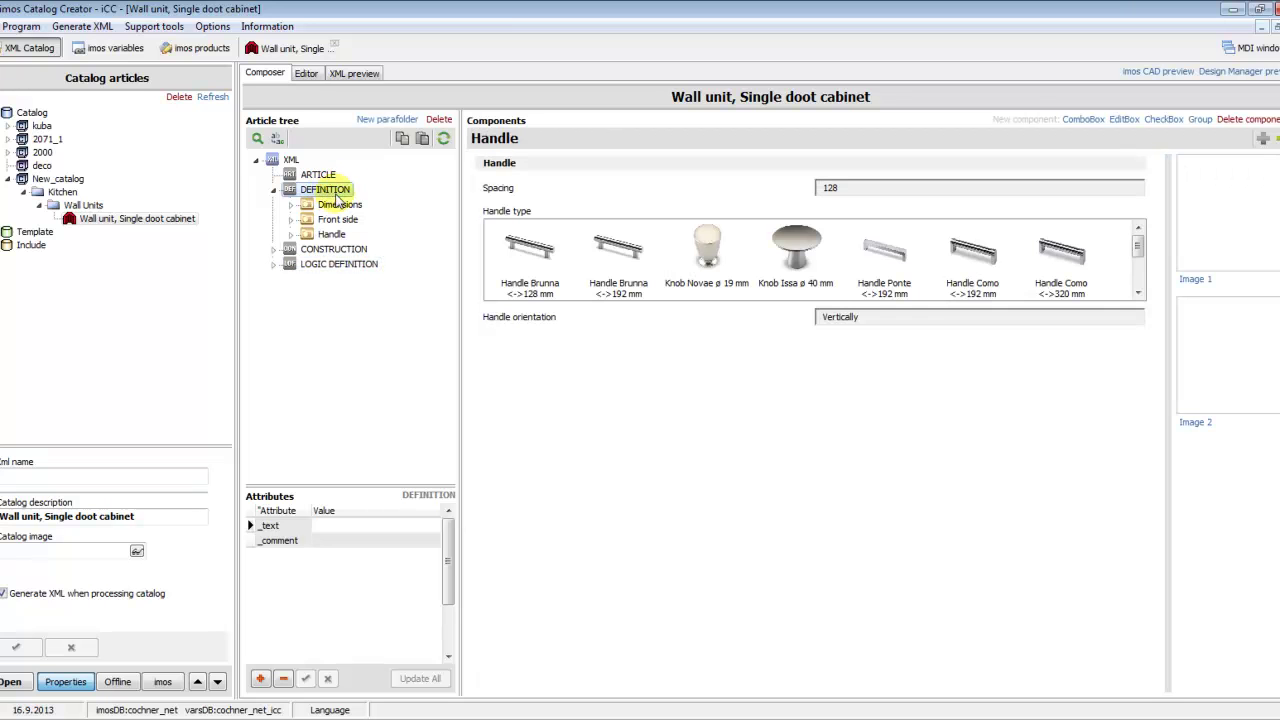
{"action": "left_click", "coordinate": [386, 119]}
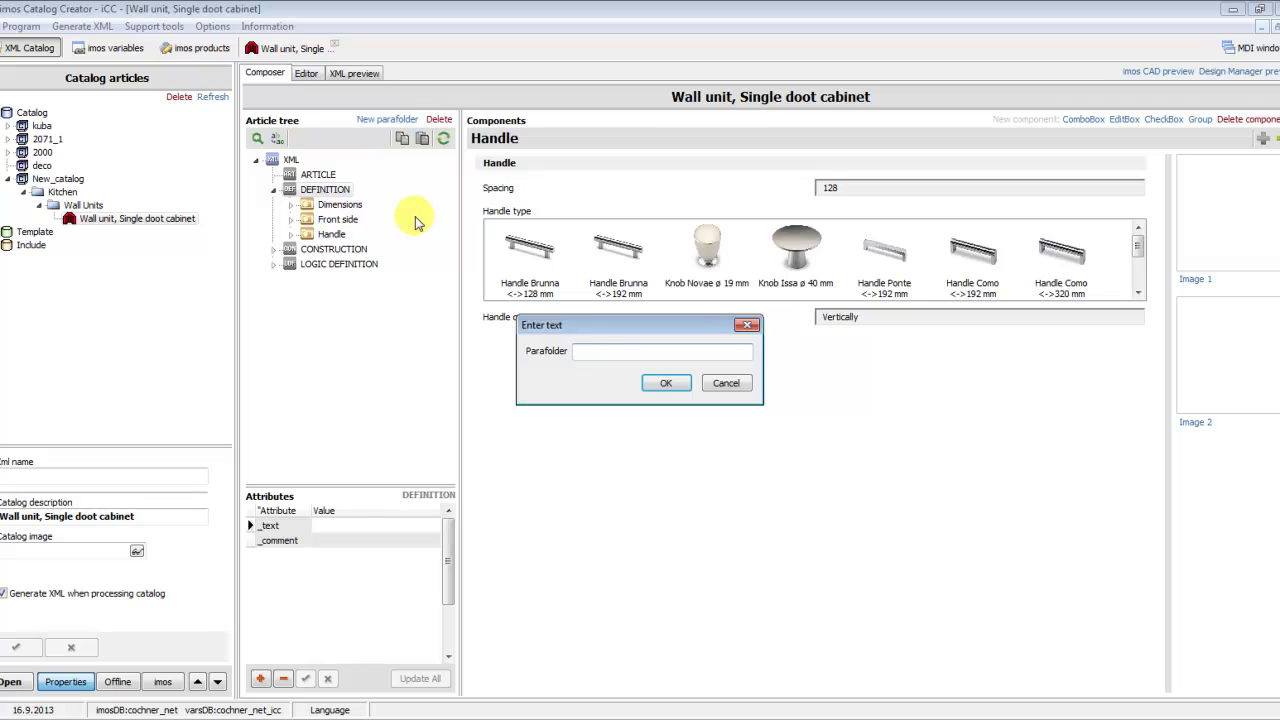
{"action": "type", "text": "Case mate"}
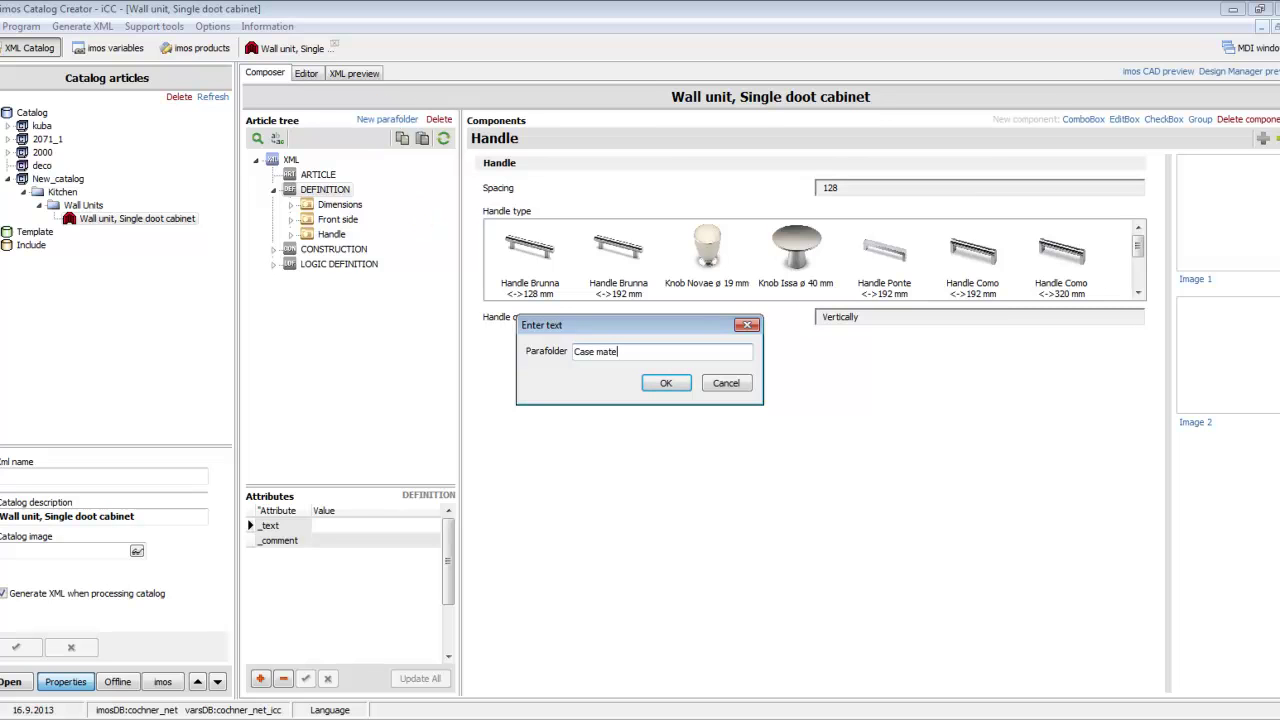
{"action": "type", "text": "rials"}
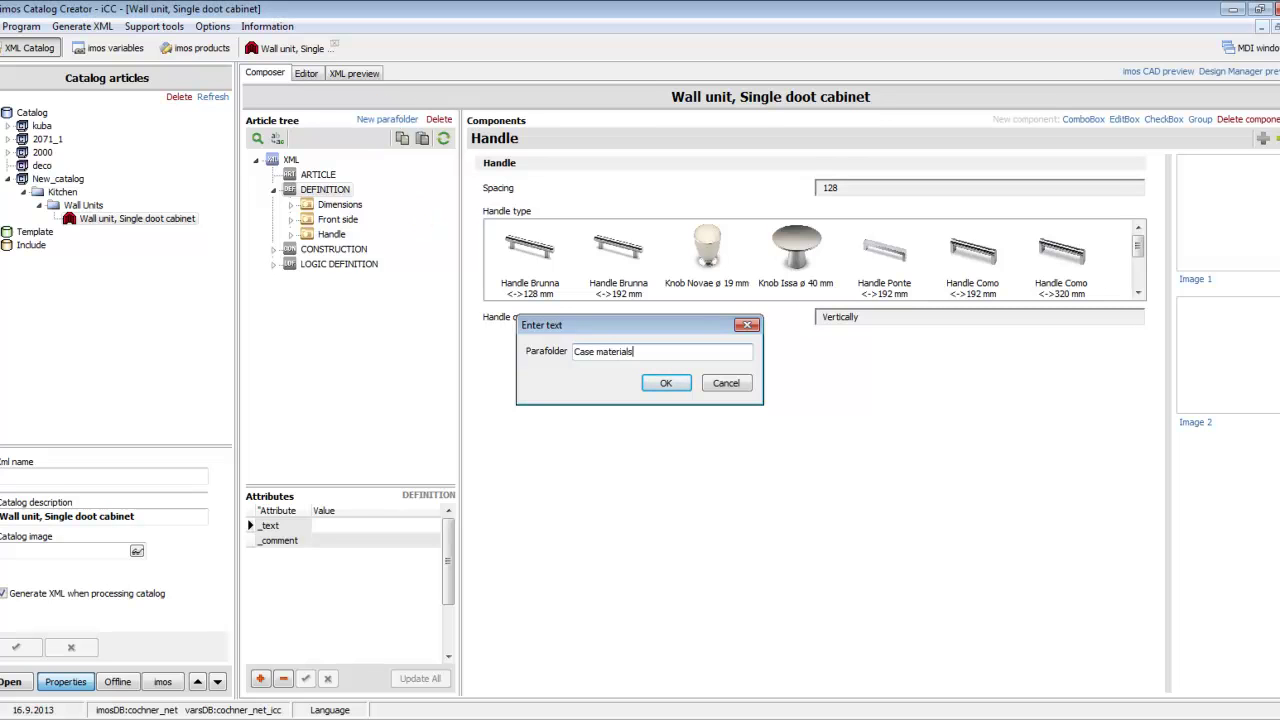
{"action": "key", "text": "Return"}
{"action": "left_click", "coordinate": [368, 250]}
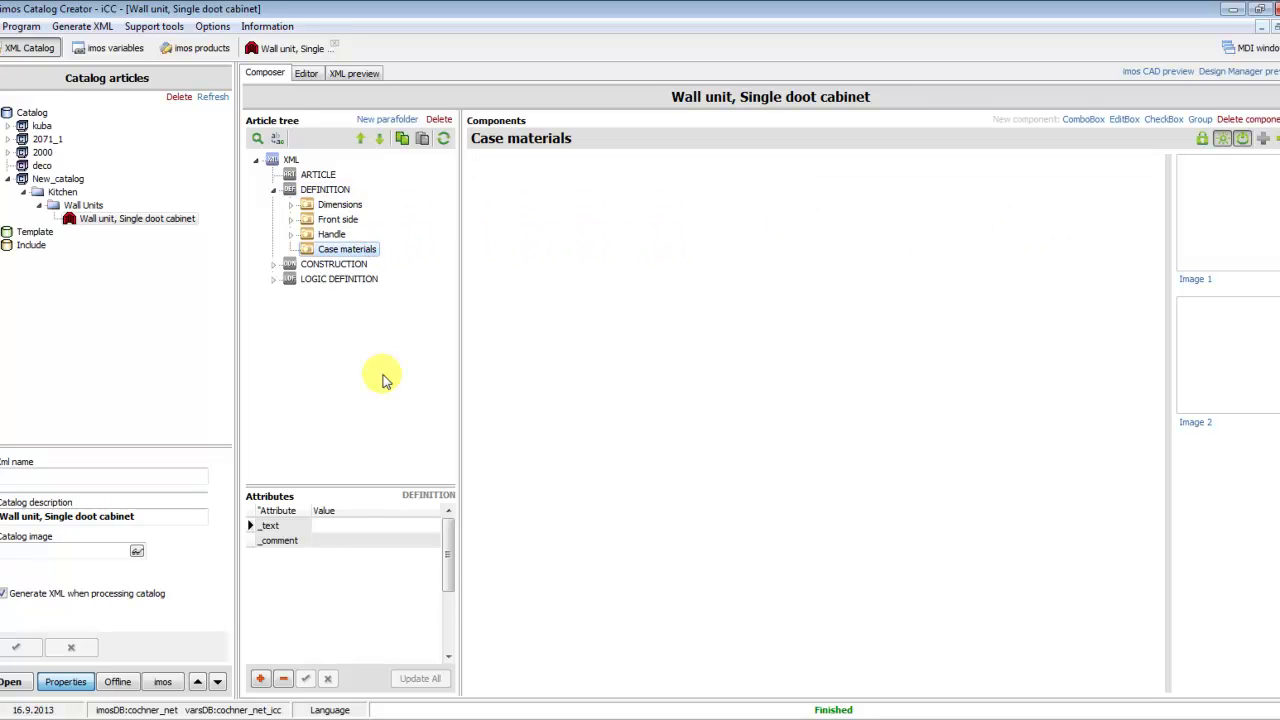
{"action": "left_click", "coordinate": [360, 138]}
{"action": "left_click", "coordinate": [360, 138]}
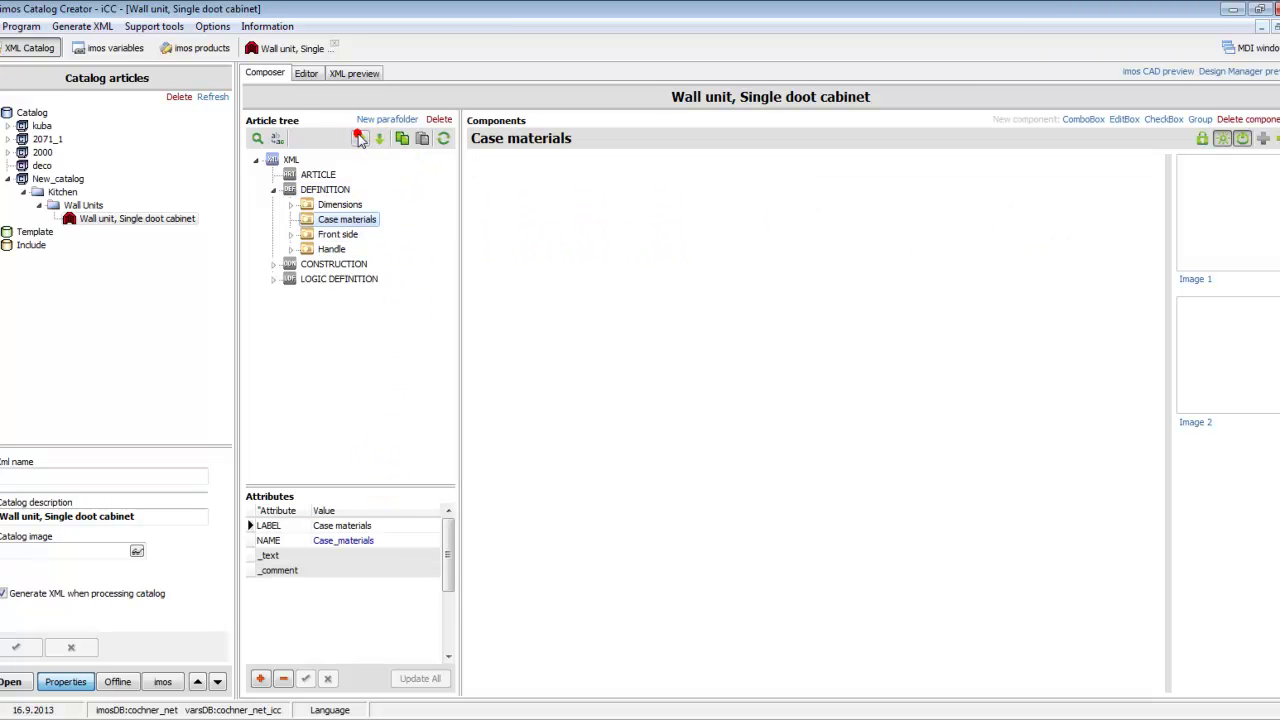
Add a ComboBox to Case materials using the variable n1_ZAKLAD_DATA_KORPUS with the values BEECH, MAPLE, RED and WHITE.
{"action": "left_click", "coordinate": [371, 222]}
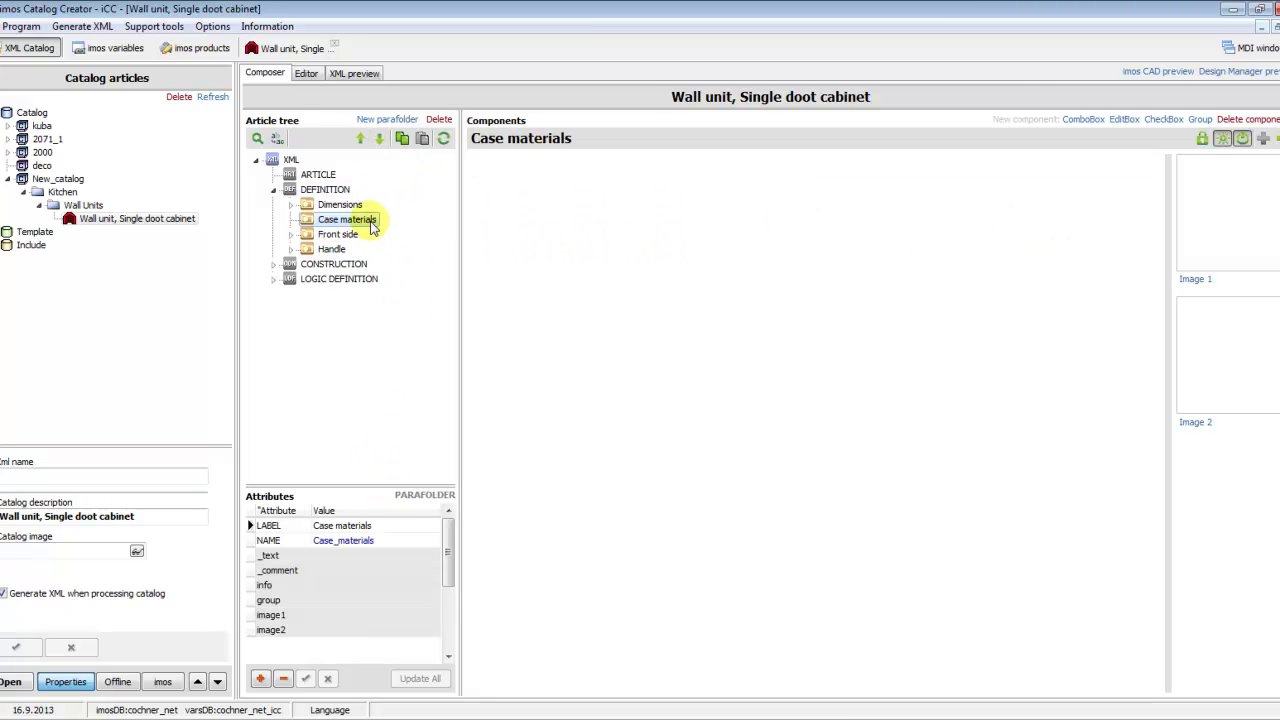
{"action": "left_click", "coordinate": [1084, 121]}
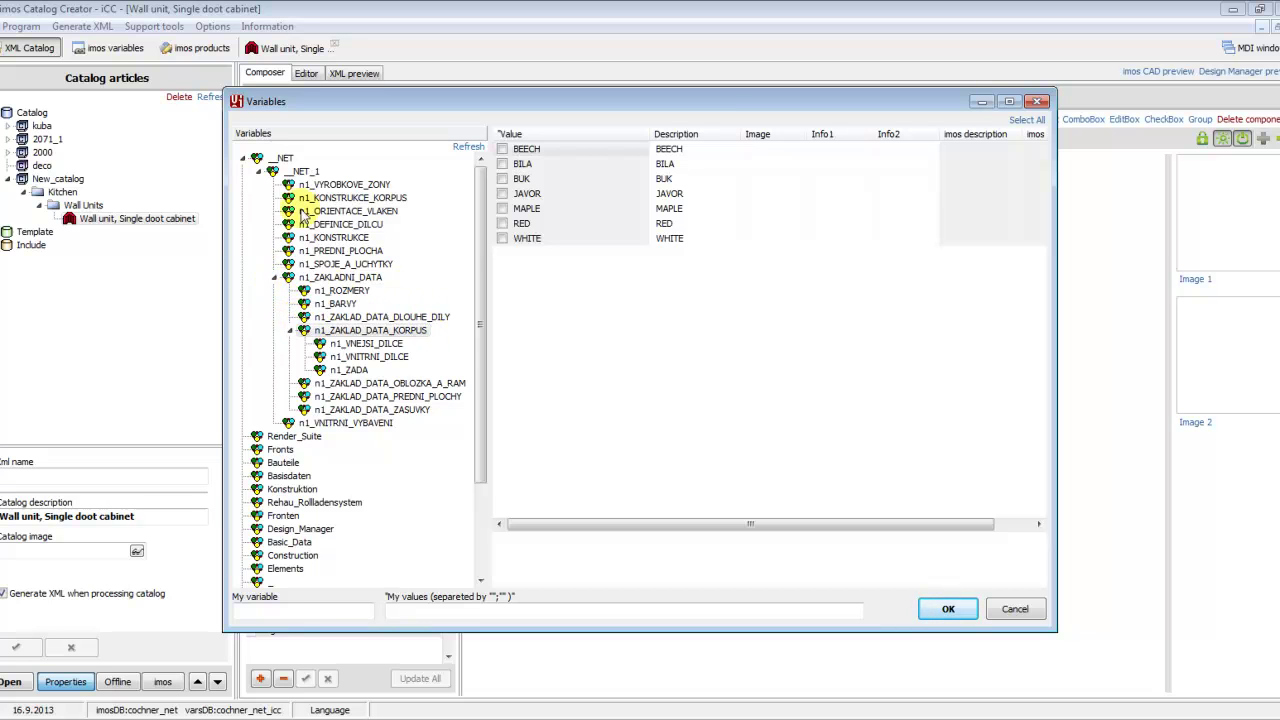
{"action": "left_click", "coordinate": [385, 332]}
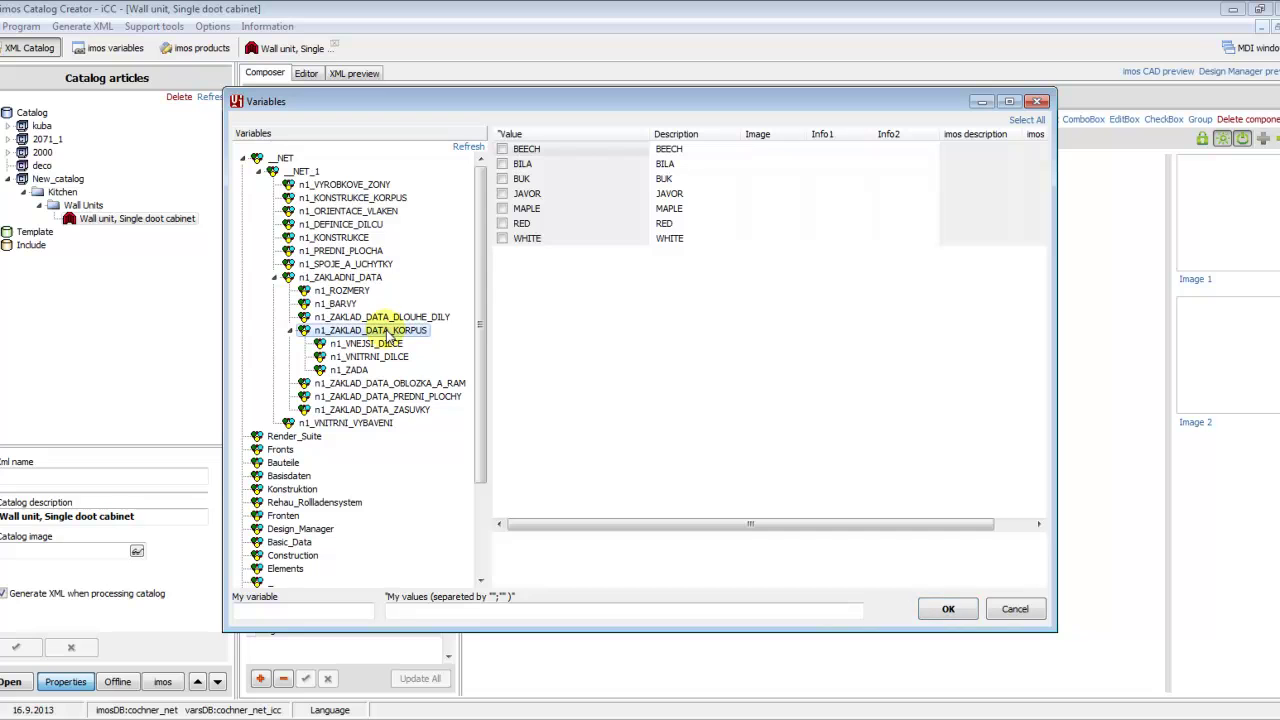
{"action": "left_click", "coordinate": [275, 277]}
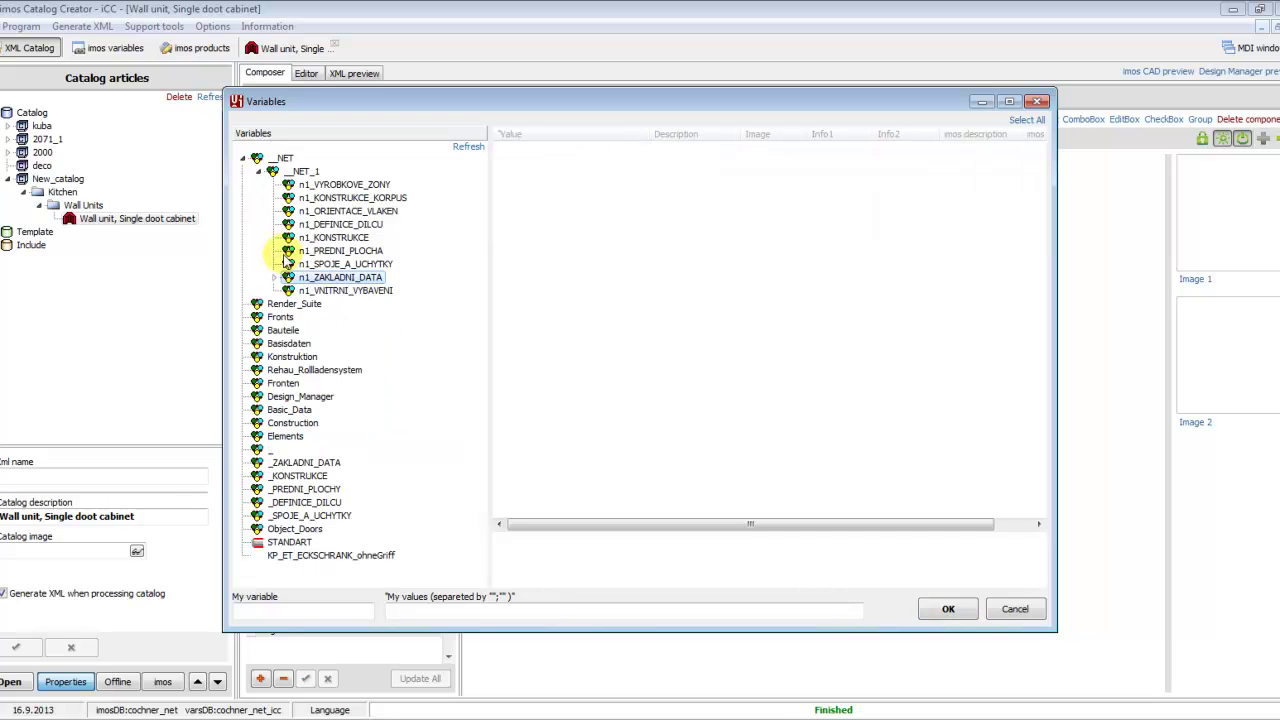
{"action": "left_click", "coordinate": [275, 278]}
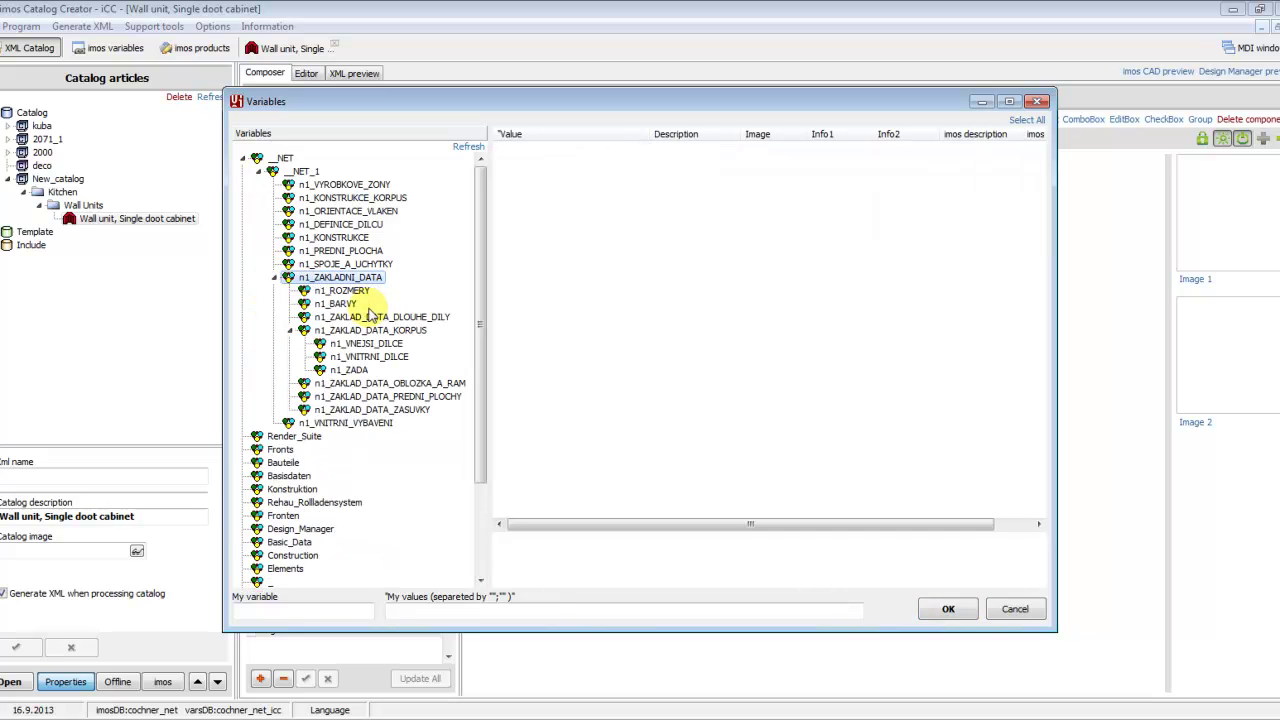
{"action": "left_click", "coordinate": [362, 333]}
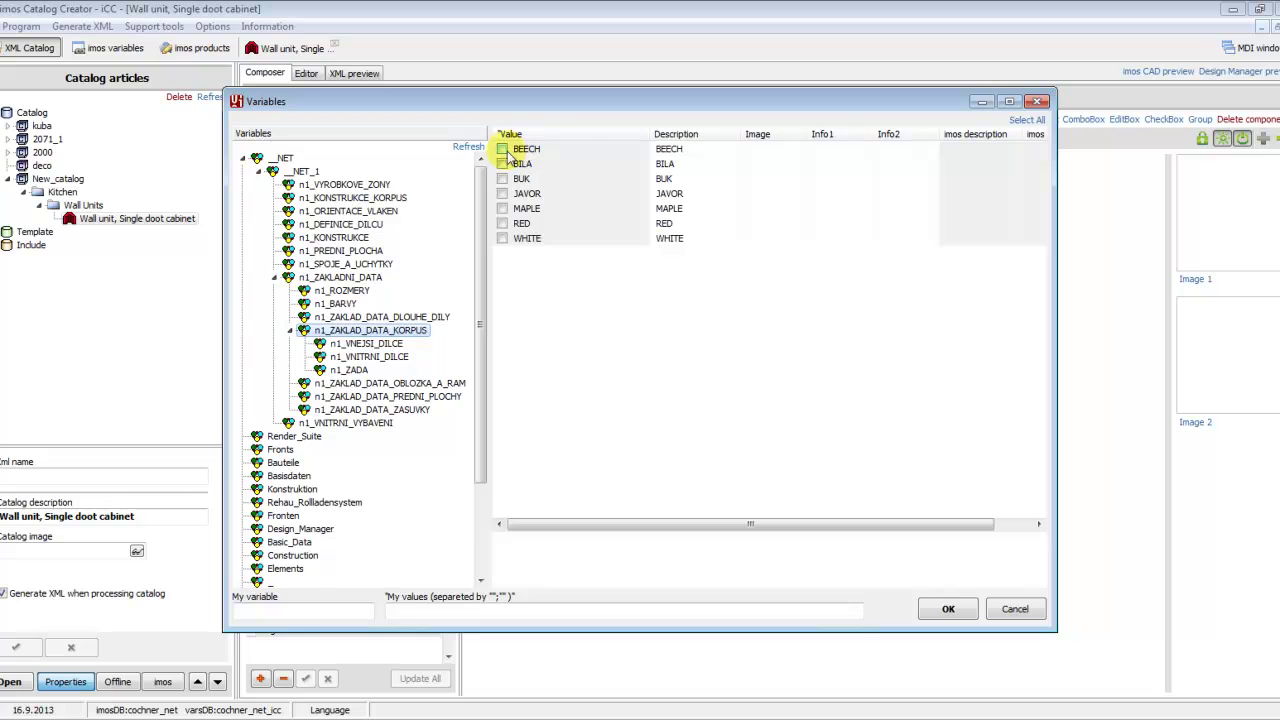
{"action": "left_click", "coordinate": [502, 149]}
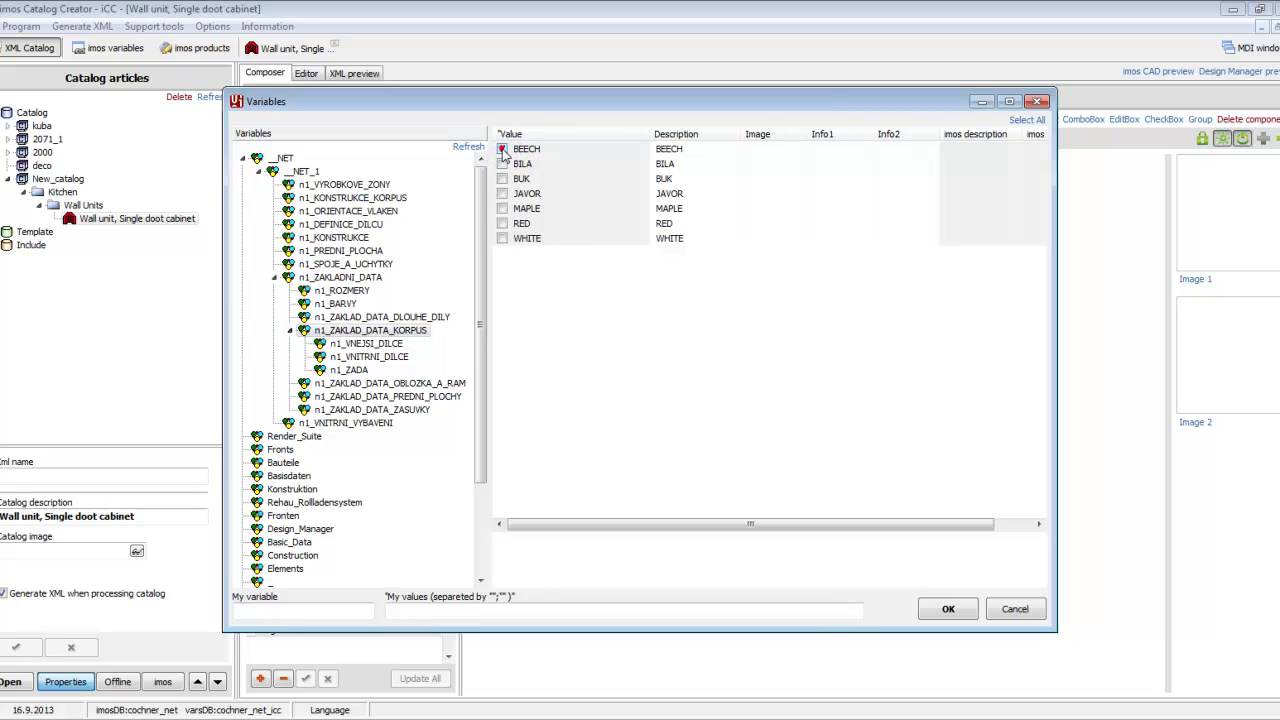
{"action": "left_click", "coordinate": [502, 208]}
{"action": "left_click", "coordinate": [502, 239]}
{"action": "left_click", "coordinate": [948, 609]}
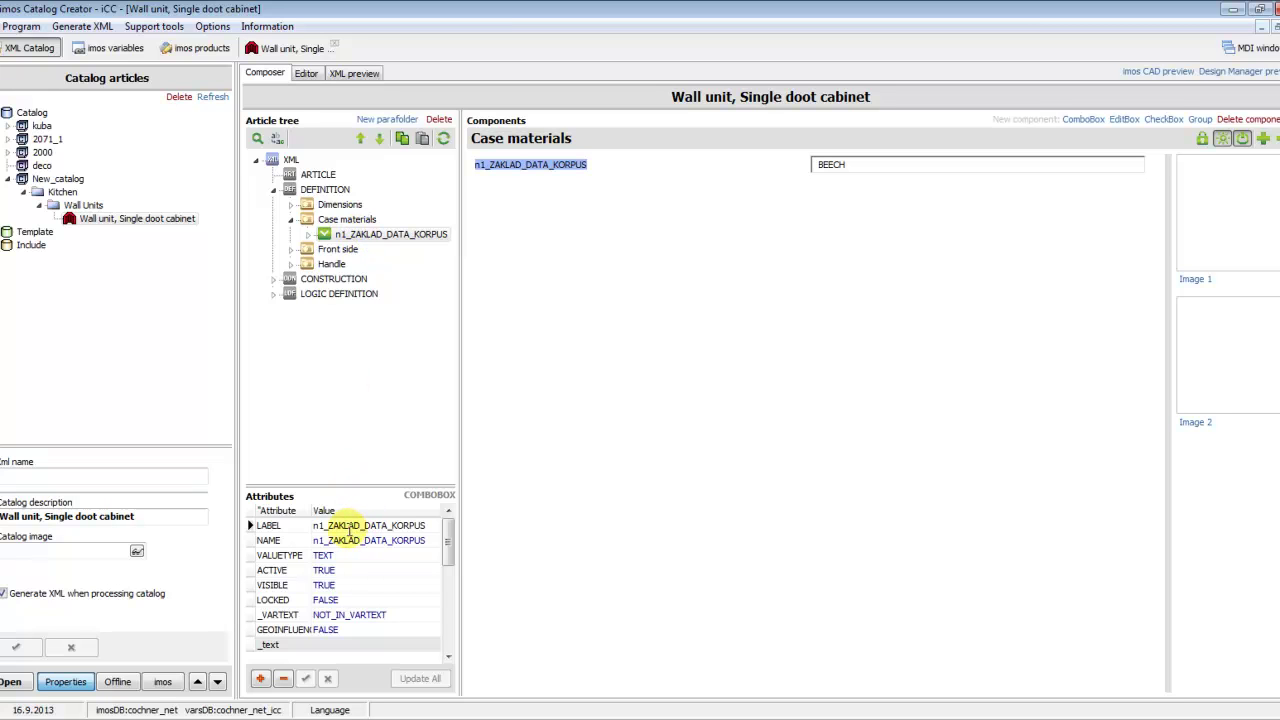
Set the new combo box's LABEL to Case material and its VALUETYPE to IMAGE.
{"action": "left_click", "coordinate": [325, 527]}
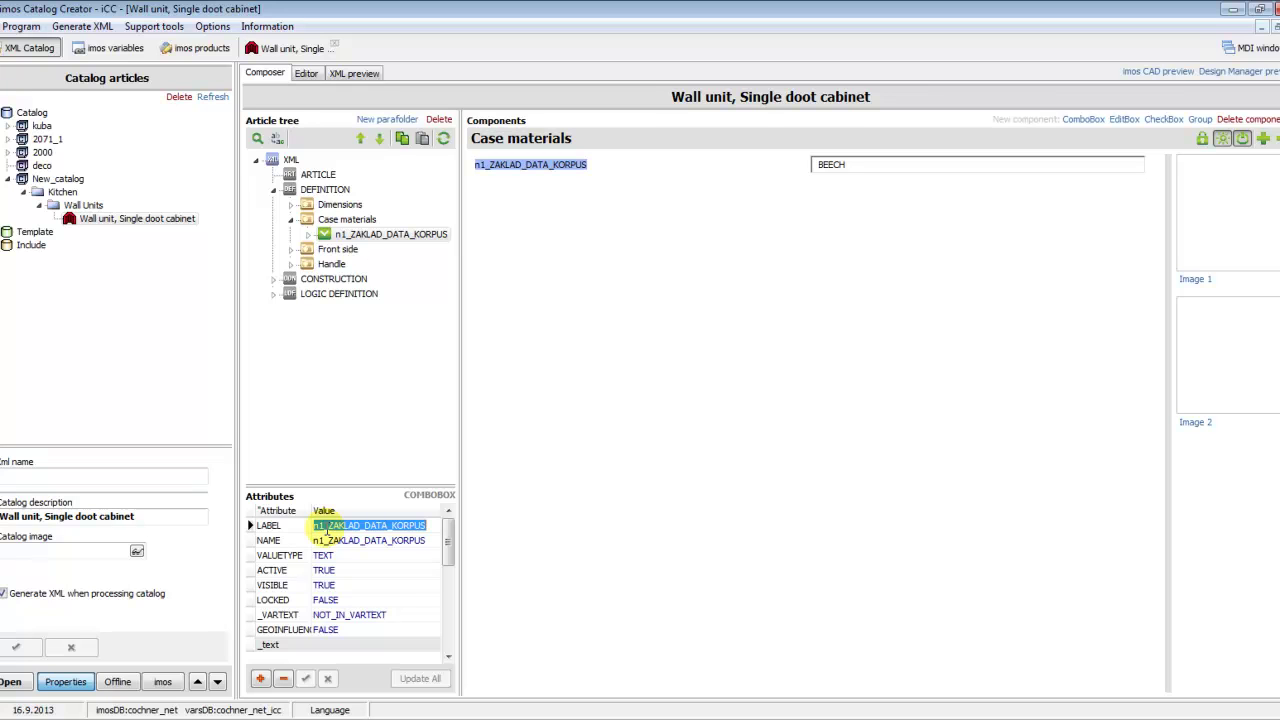
{"action": "type", "text": "Case material"}
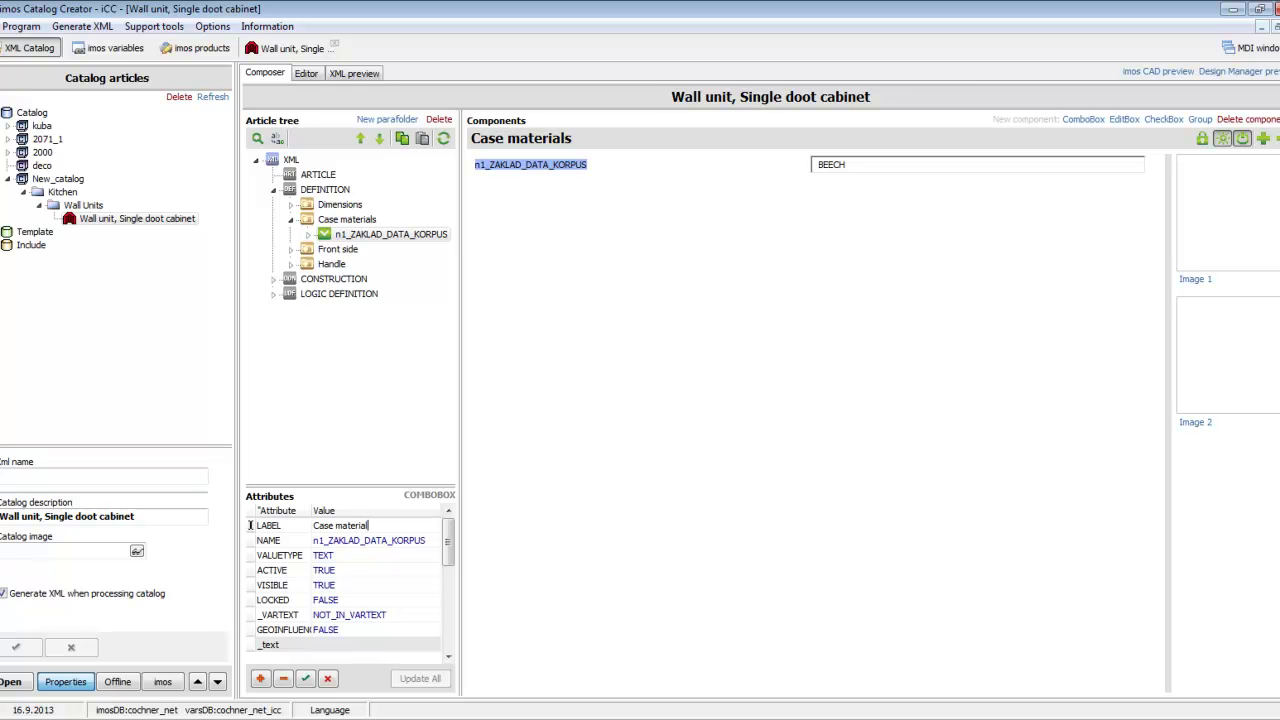
{"action": "key", "text": "ctrl+a"}
{"action": "left_click", "coordinate": [348, 556]}
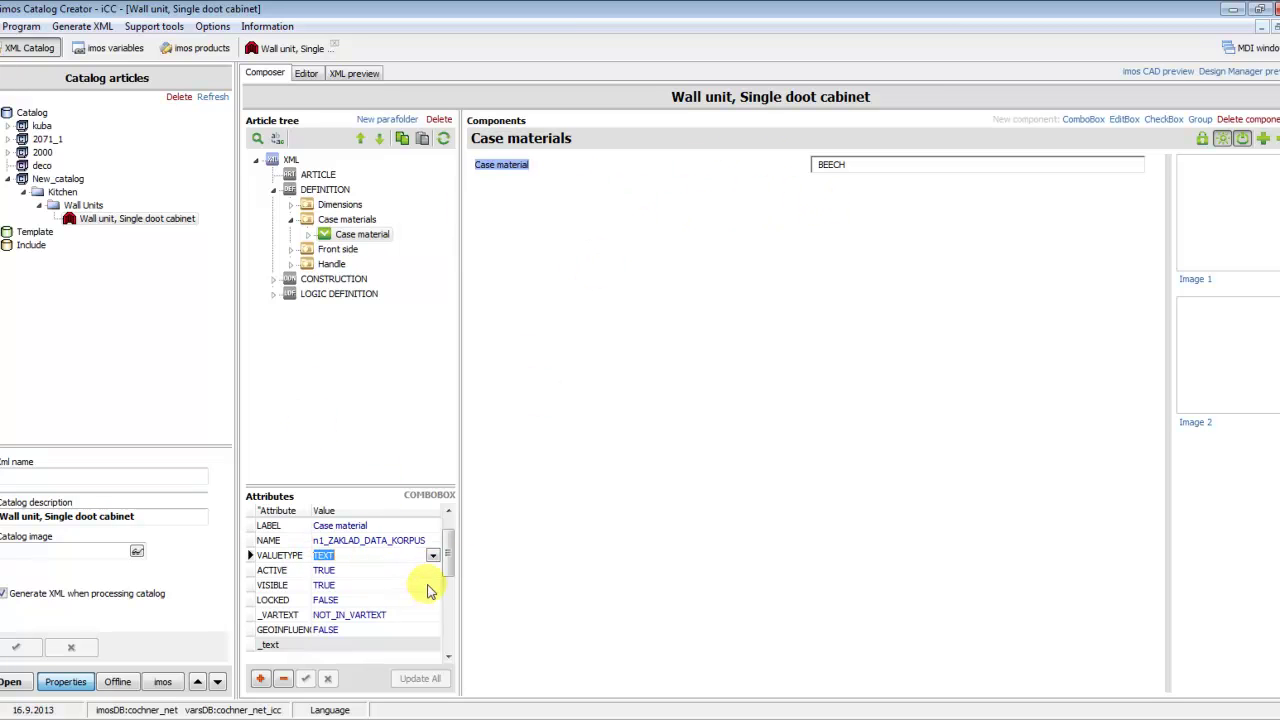
{"action": "left_click", "coordinate": [432, 555]}
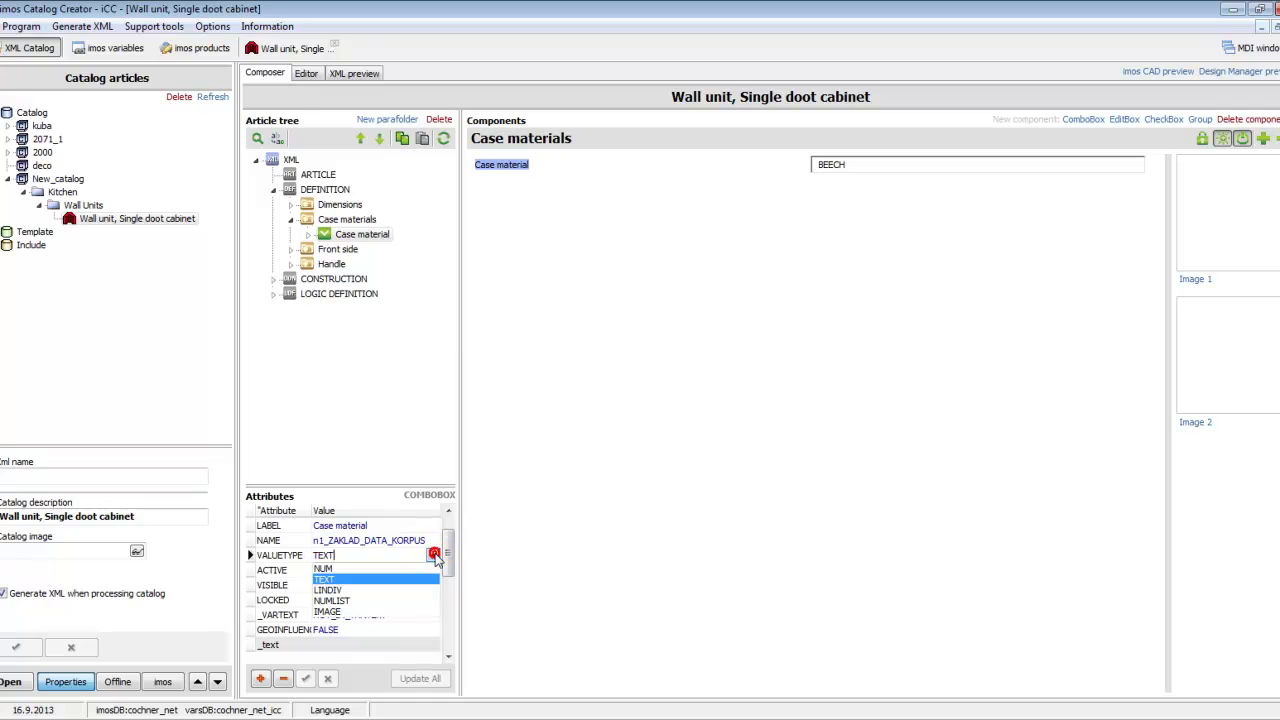
{"action": "left_click", "coordinate": [328, 613]}
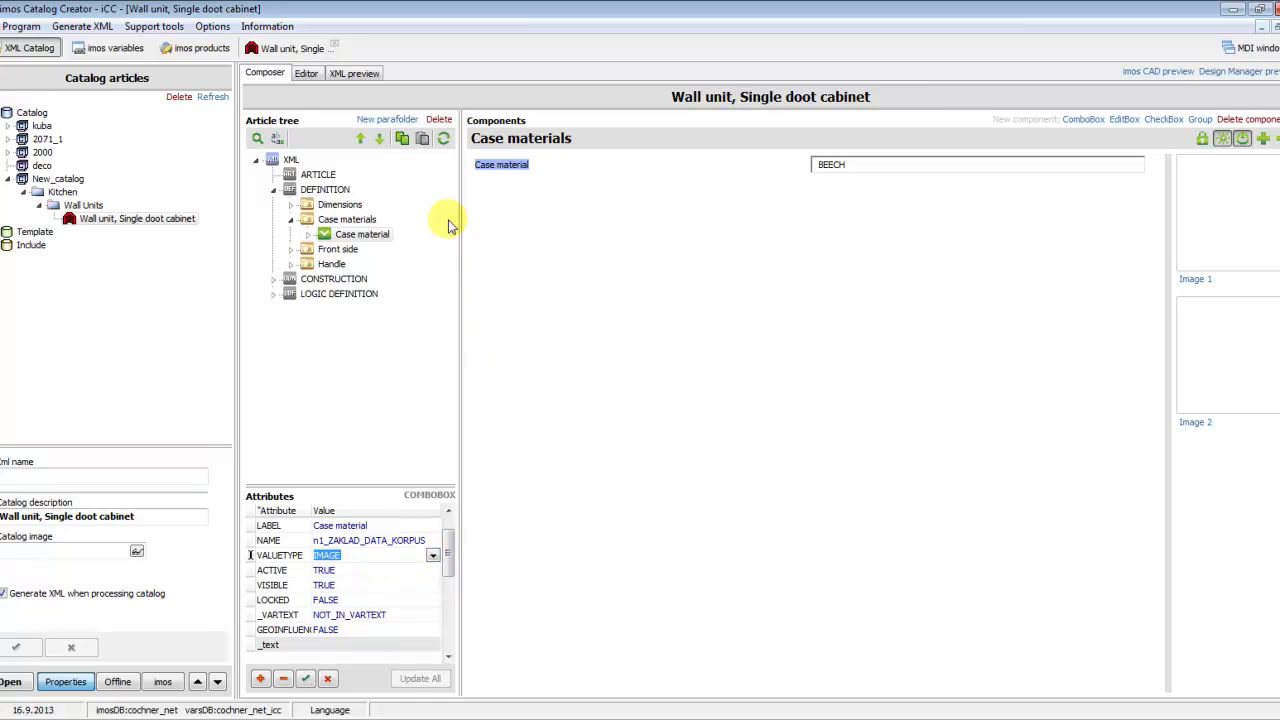
{"action": "left_click", "coordinate": [305, 678]}
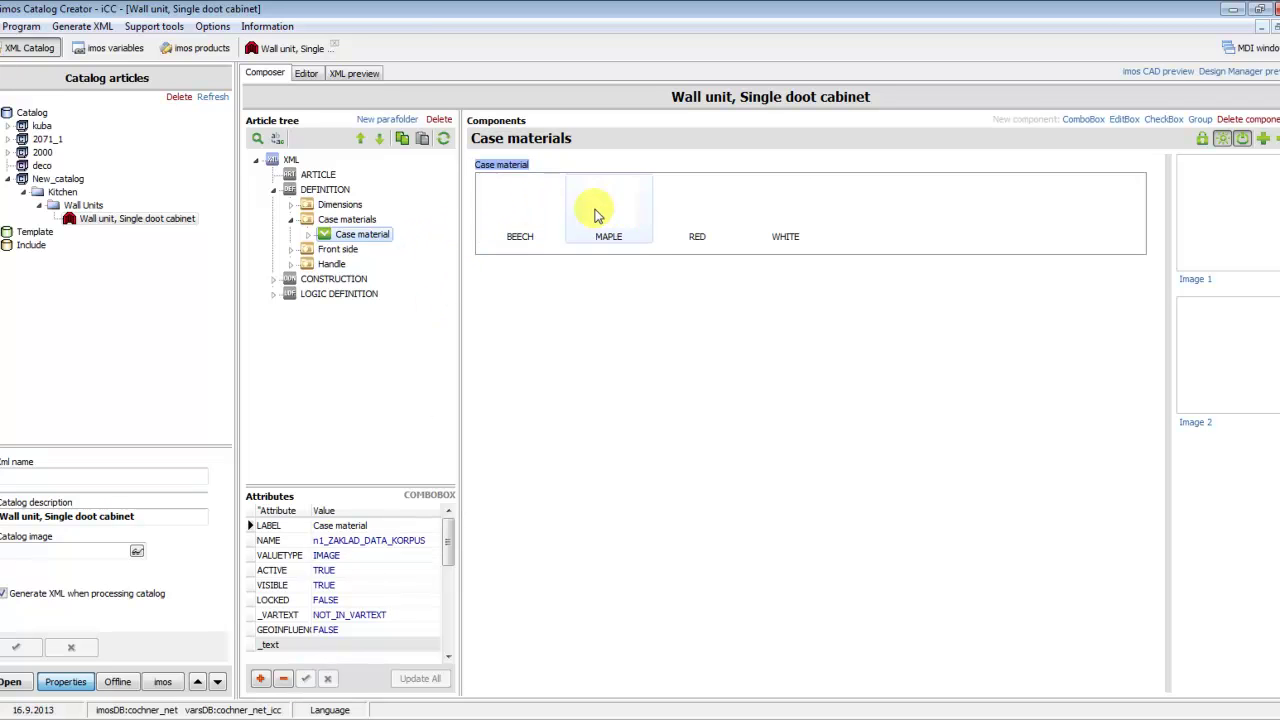
Assign W_BEECH.jpg and W_MAPLE.jpg from the Wood image group to the BEECH and MAPLE items.
{"action": "double_click", "coordinate": [535, 213]}
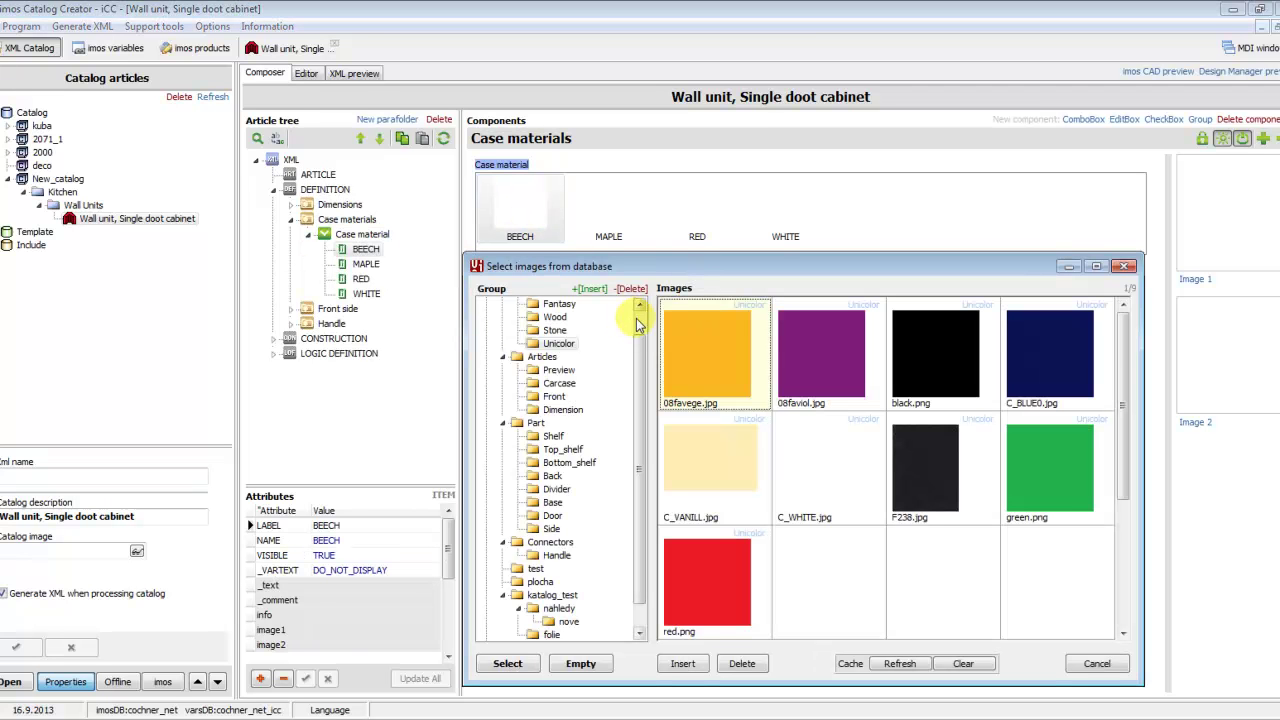
{"action": "left_click", "coordinate": [556, 317]}
{"action": "left_click", "coordinate": [955, 508]}
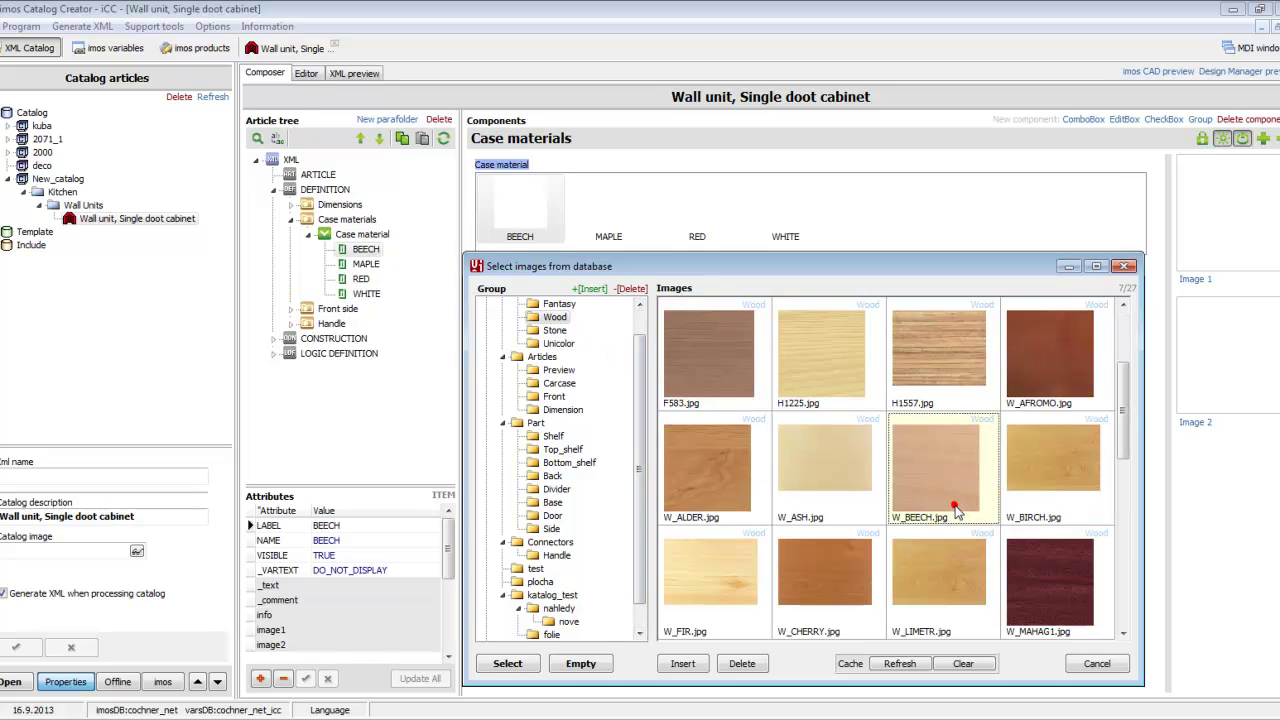
{"action": "double_click", "coordinate": [955, 508]}
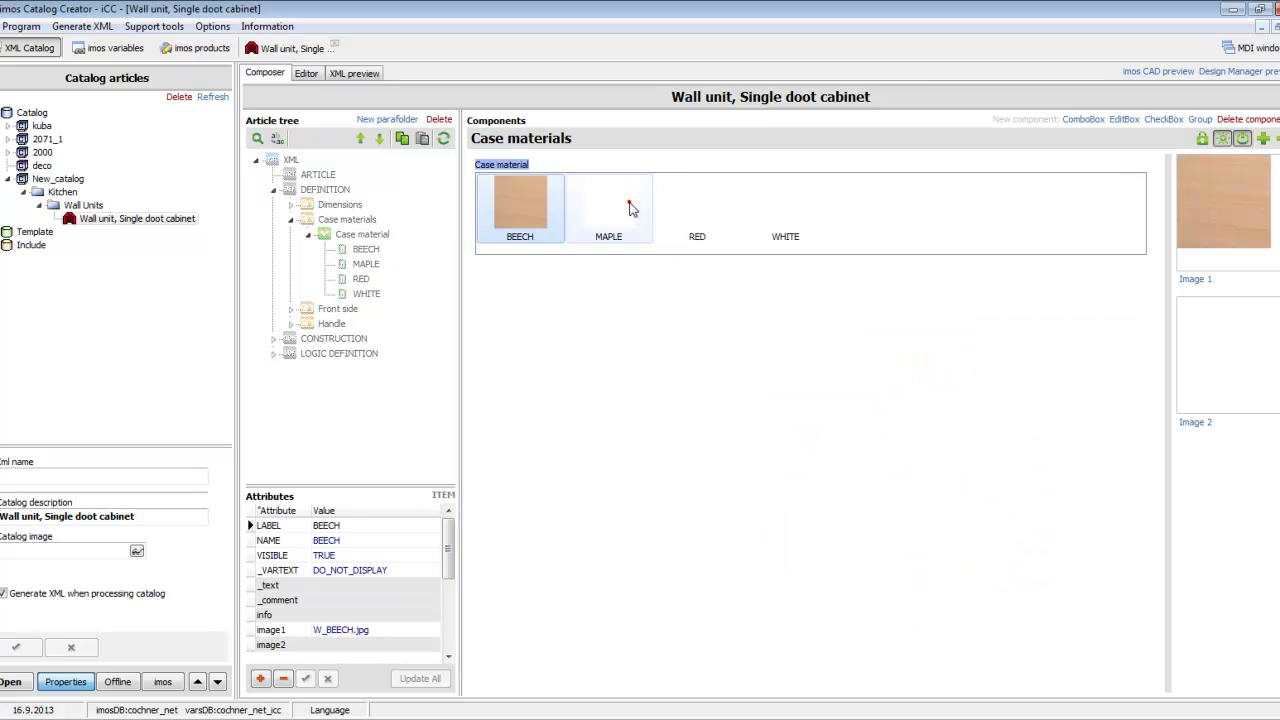
{"action": "double_click", "coordinate": [630, 207]}
{"action": "left_click", "coordinate": [1124, 550]}
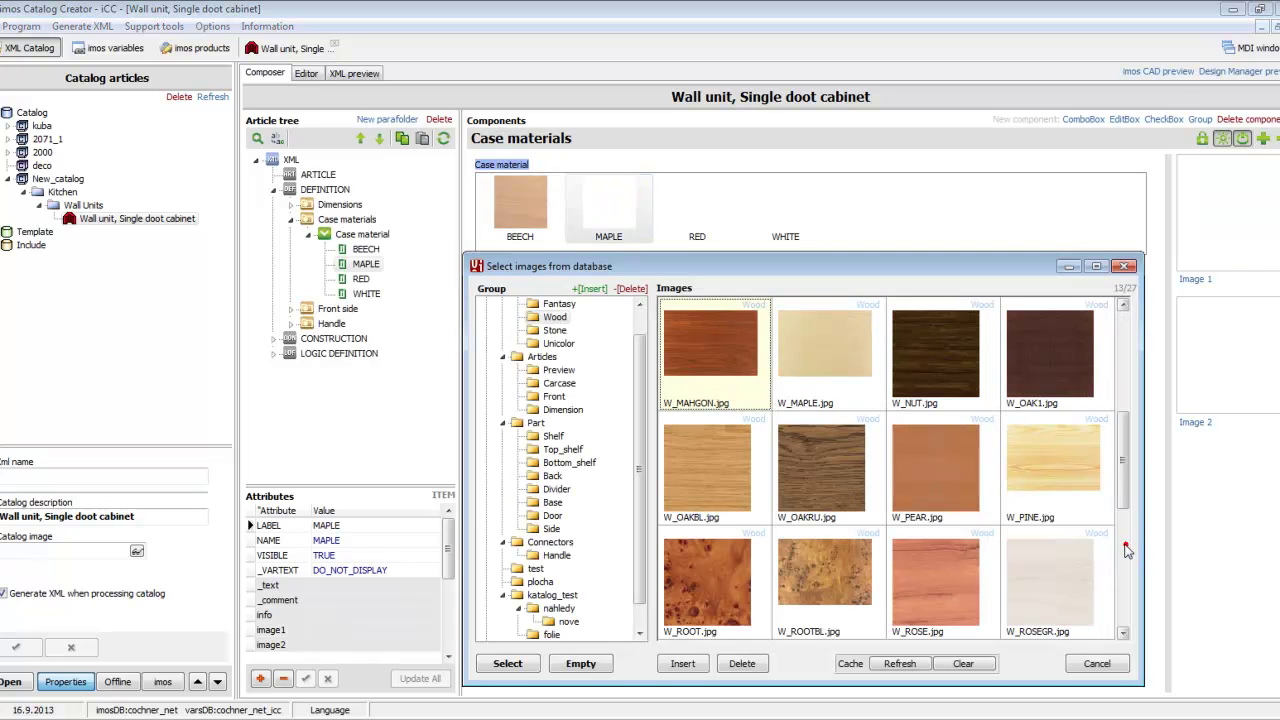
{"action": "left_click", "coordinate": [803, 349]}
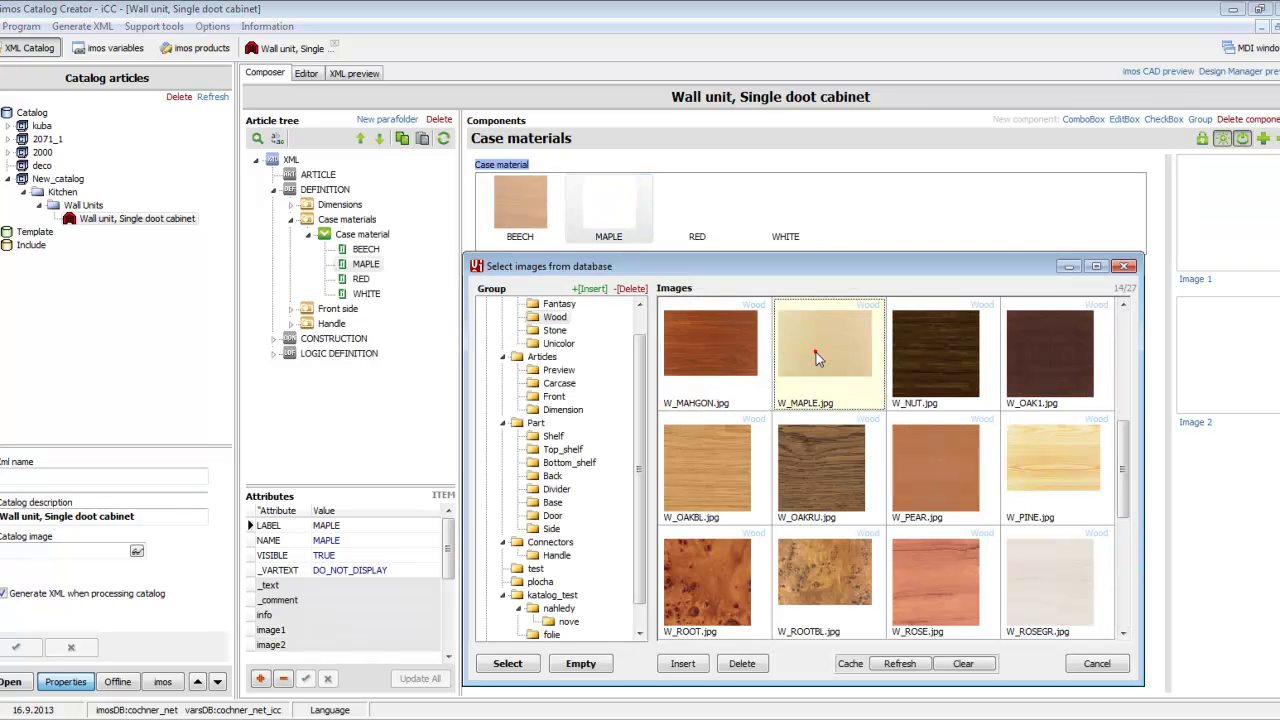
{"action": "double_click", "coordinate": [816, 352]}
Assign red.png and C_WHITE.jpg from the Unicolor group to the RED and WHITE items, and collapse the Case materials branch.
{"action": "double_click", "coordinate": [706, 214]}
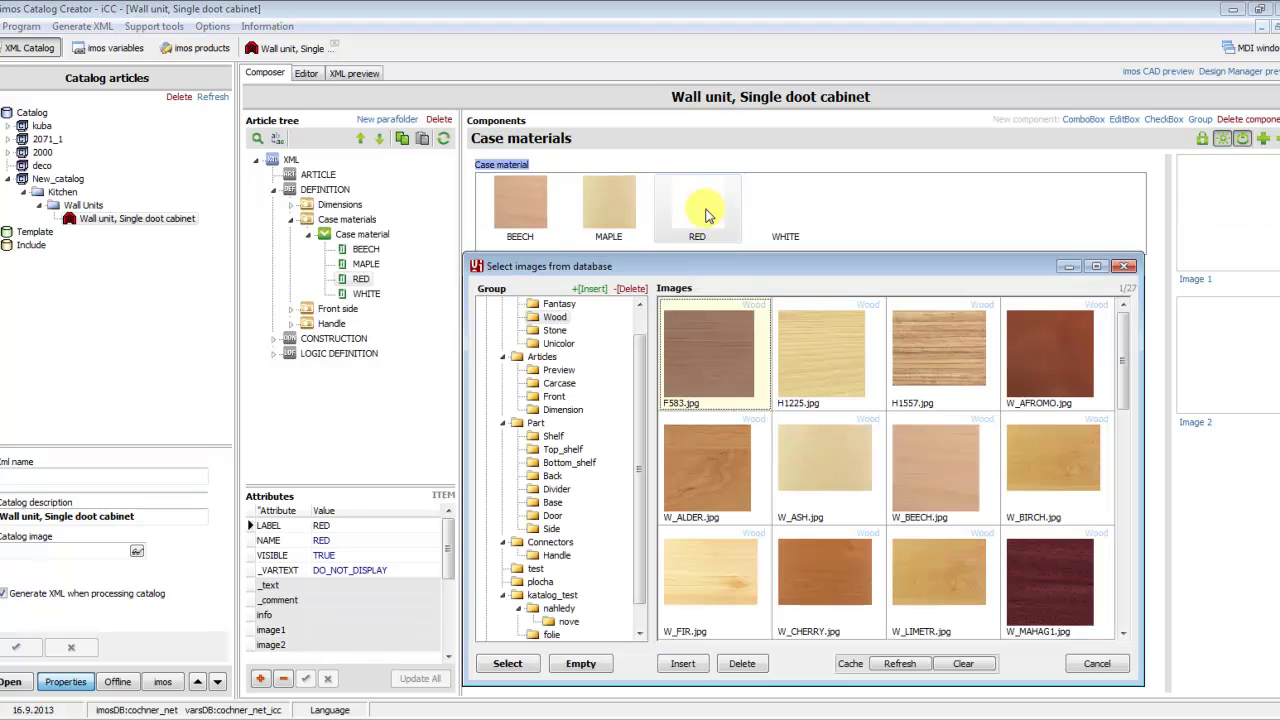
{"action": "left_click", "coordinate": [558, 343]}
{"action": "double_click", "coordinate": [701, 569]}
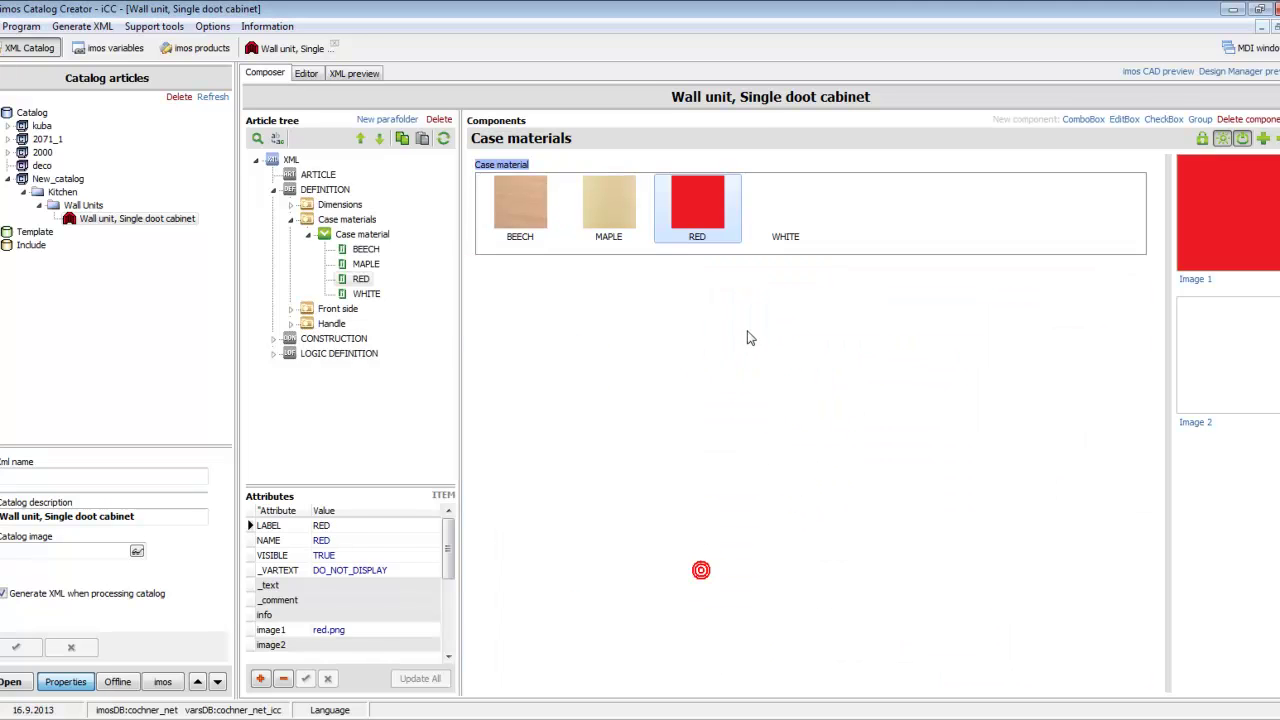
{"action": "double_click", "coordinate": [790, 225]}
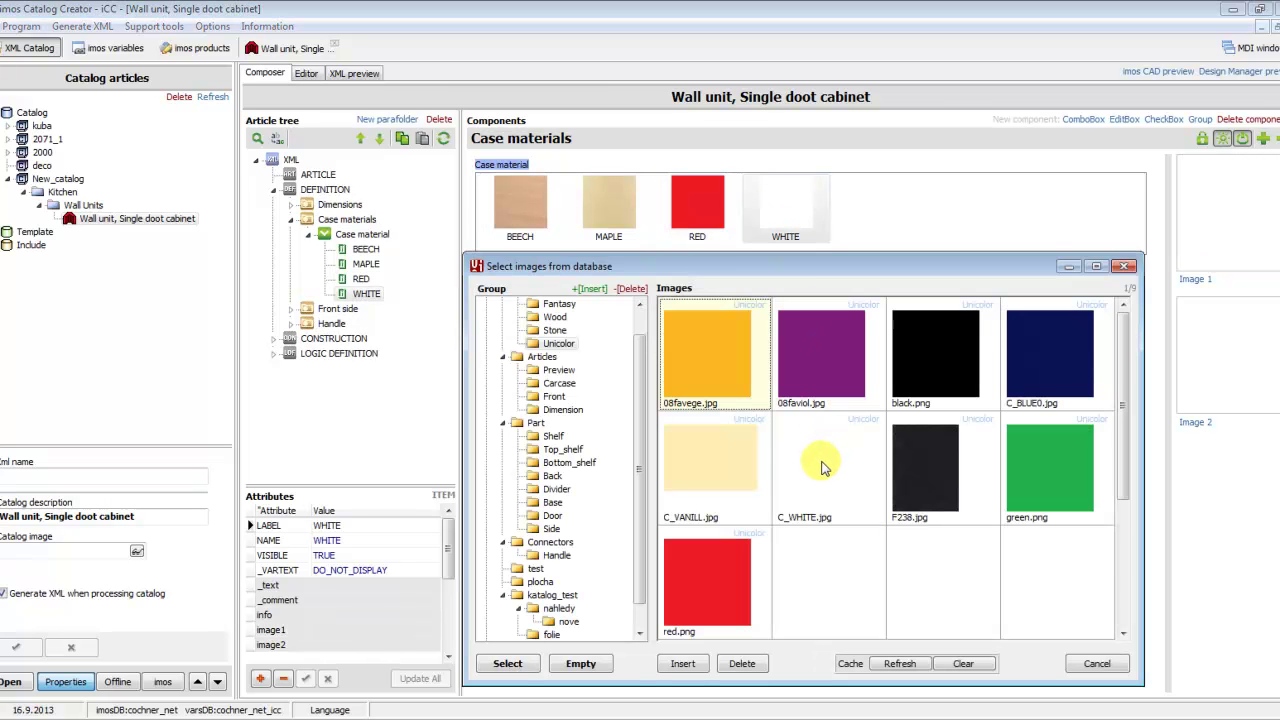
{"action": "double_click", "coordinate": [822, 467]}
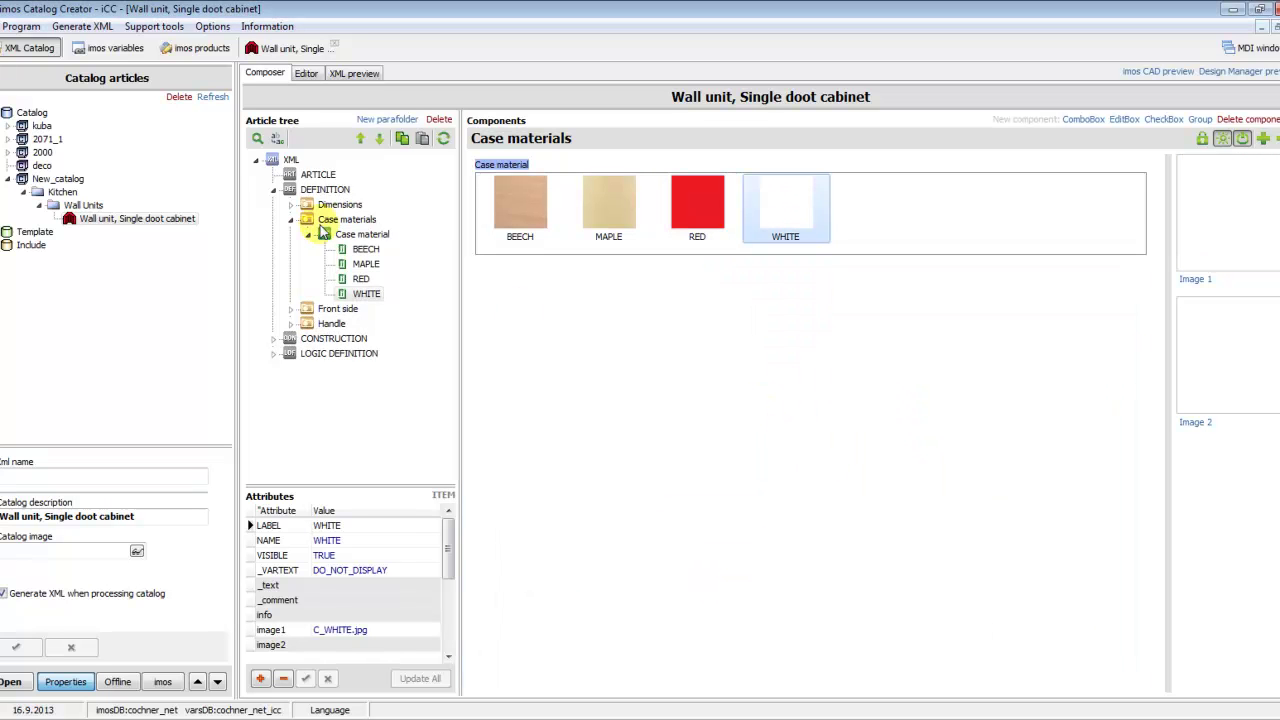
{"action": "left_click", "coordinate": [309, 234]}
{"action": "left_click", "coordinate": [290, 219]}
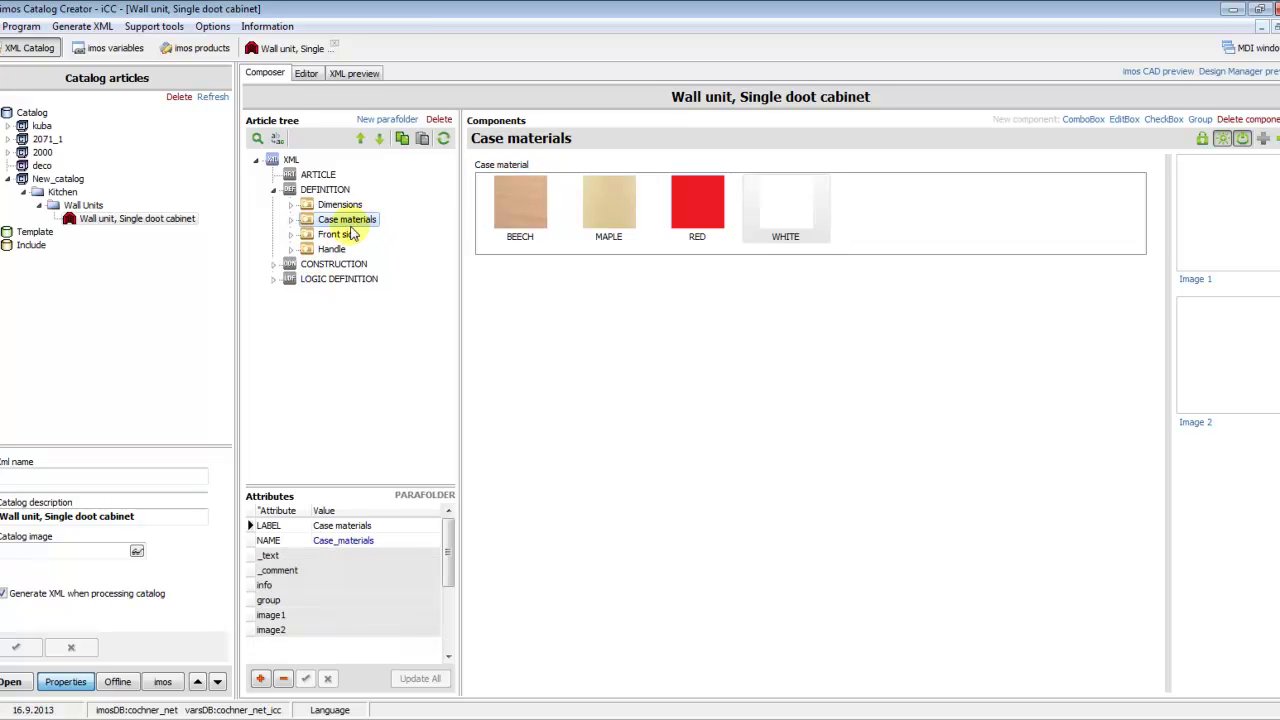
Check the case material variable in the CONSTRUCTION section's variable list and refresh the article tree.
{"action": "left_click", "coordinate": [279, 267]}
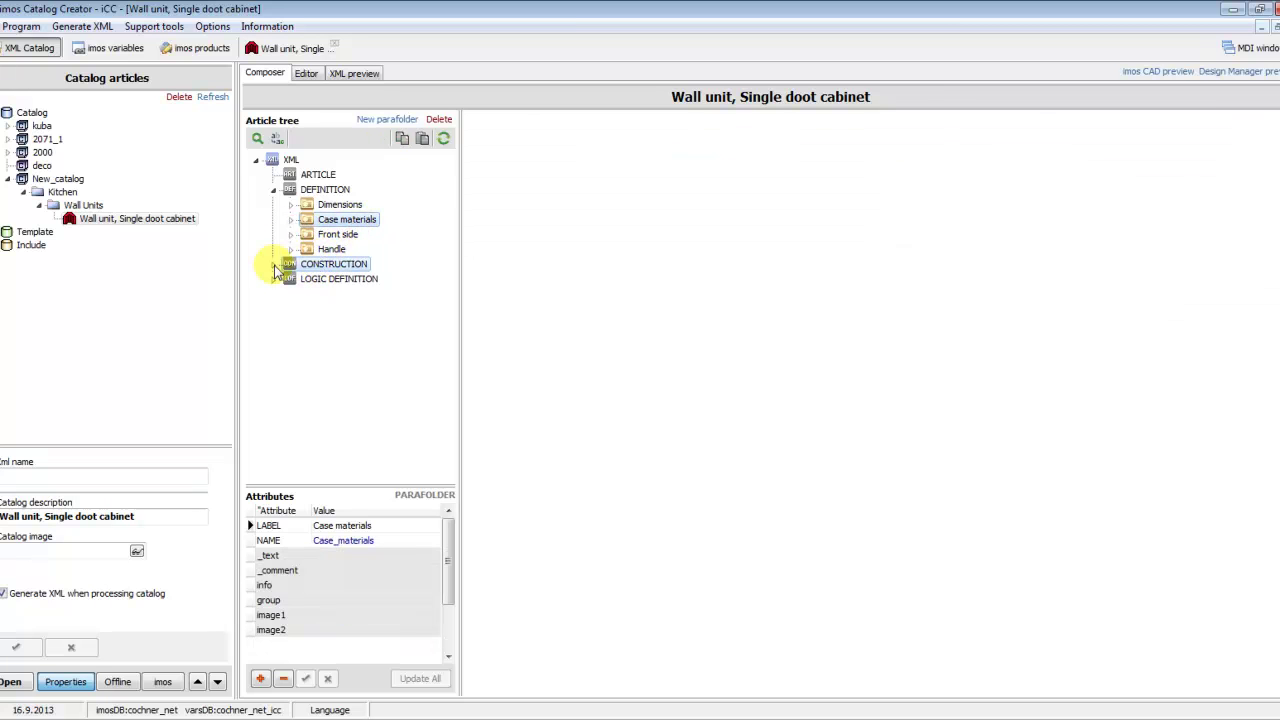
{"action": "left_click", "coordinate": [275, 266]}
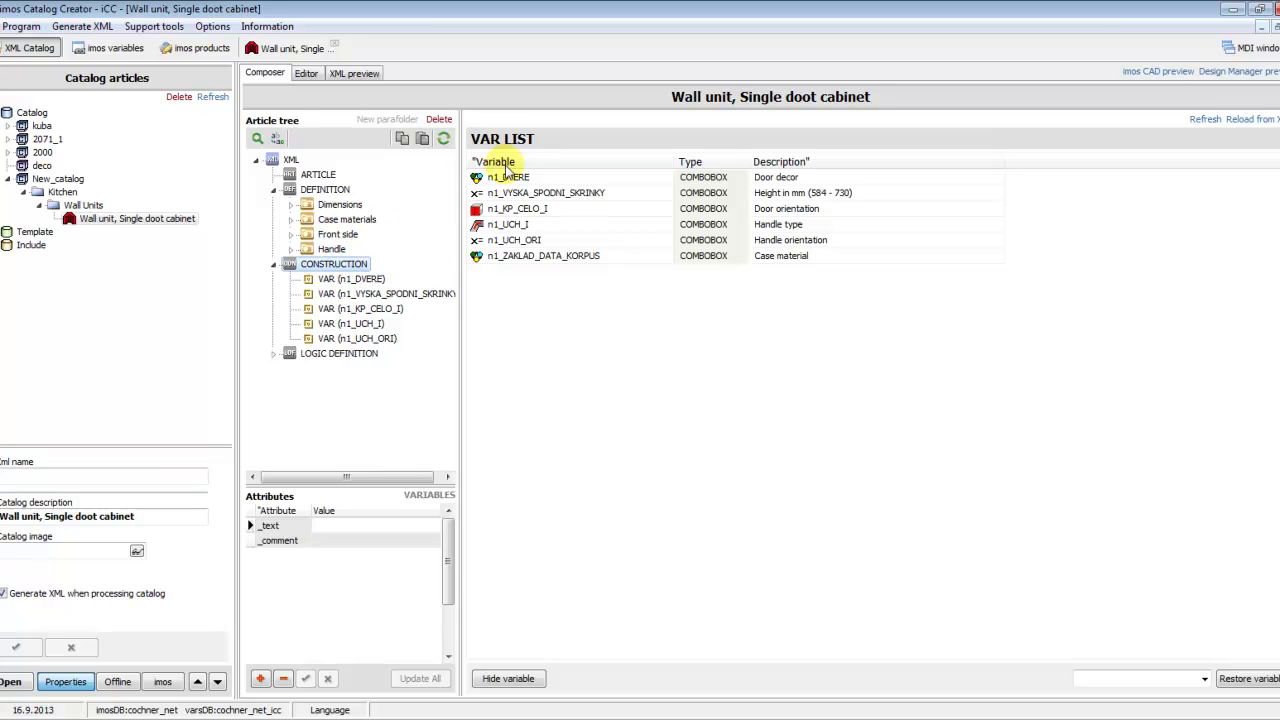
{"action": "left_click", "coordinate": [533, 260]}
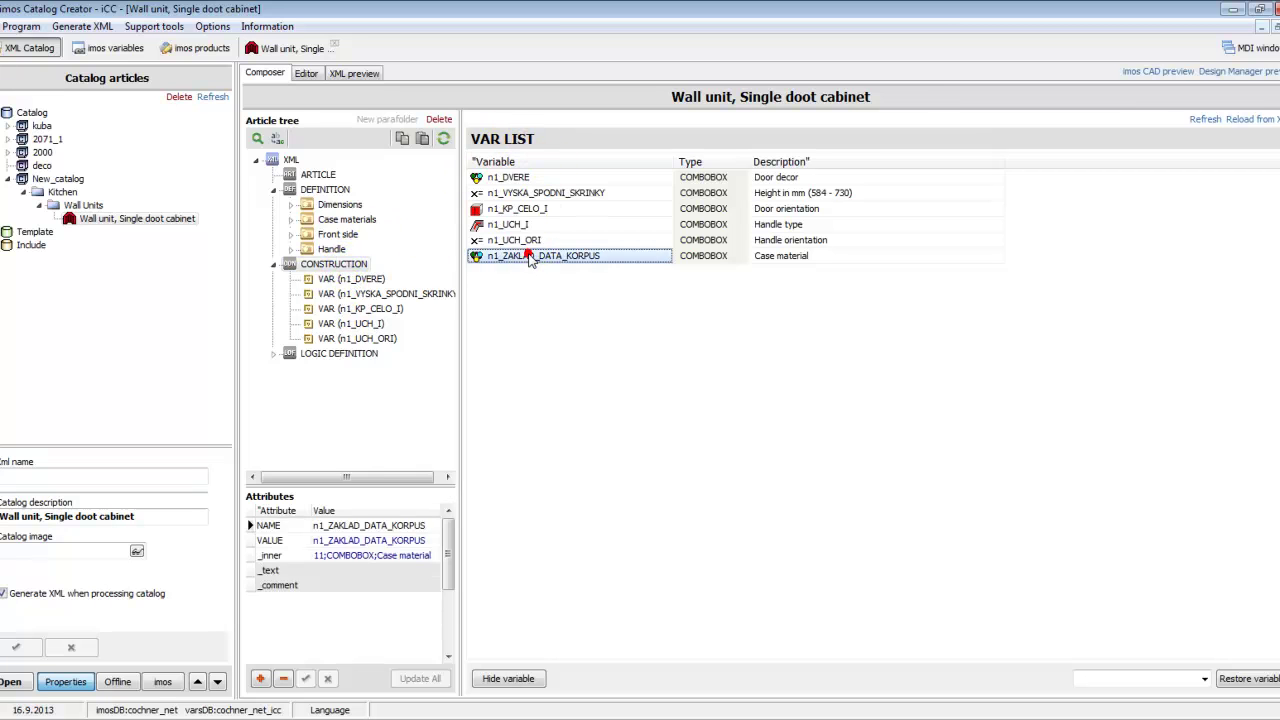
{"action": "left_click", "coordinate": [338, 265]}
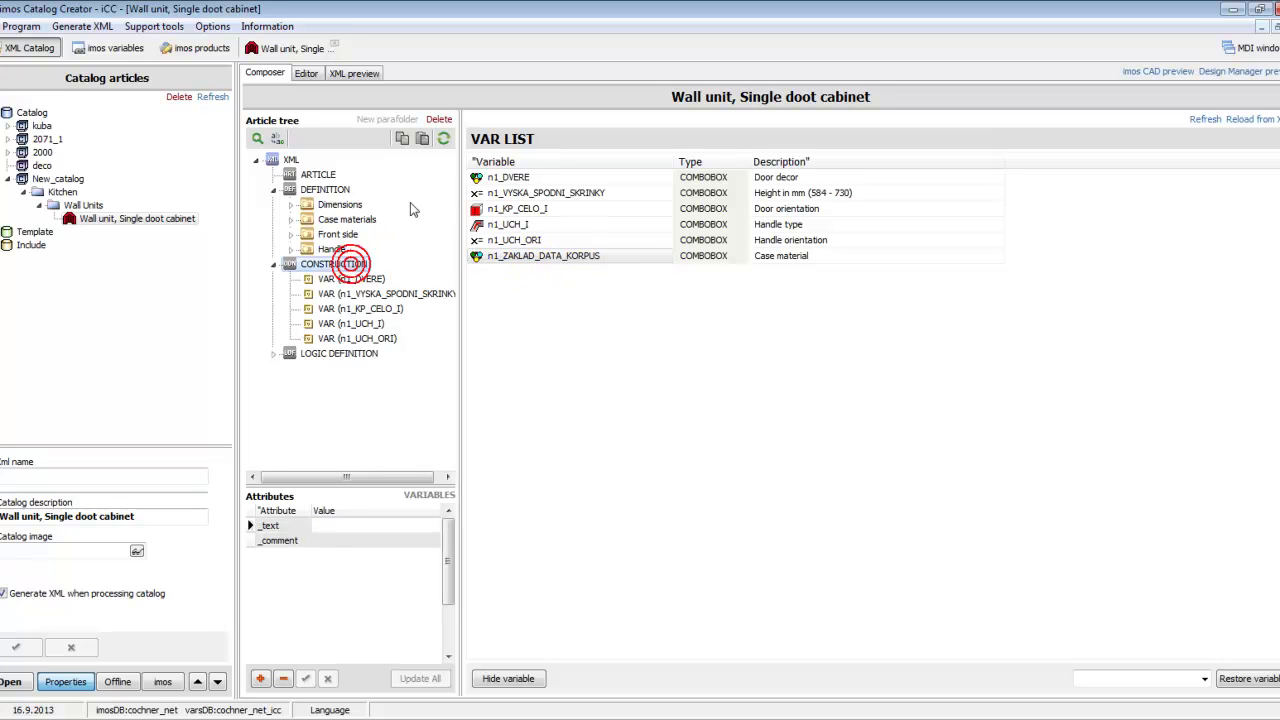
{"action": "left_click", "coordinate": [445, 142]}
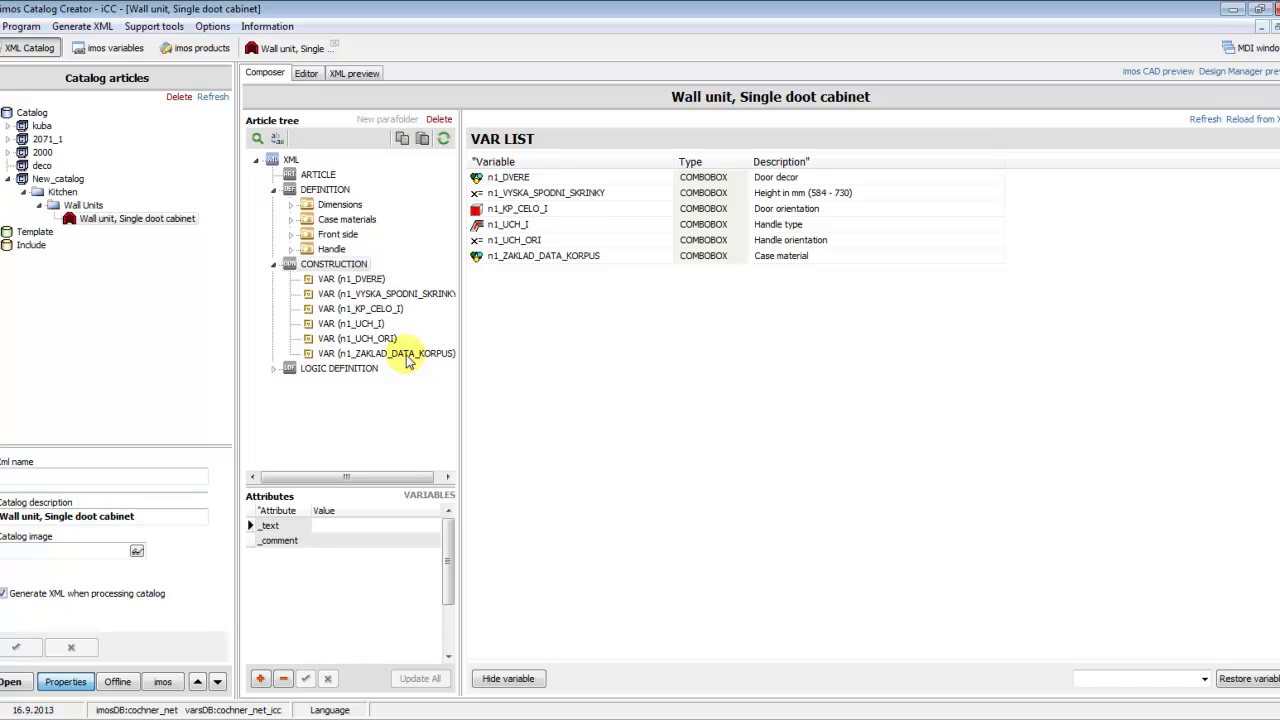
Move the n1_ZAKLAD_DATA_KORPUS variable to the first position in the CONSTRUCTION section and collapse that section.
{"action": "left_click", "coordinate": [408, 356]}
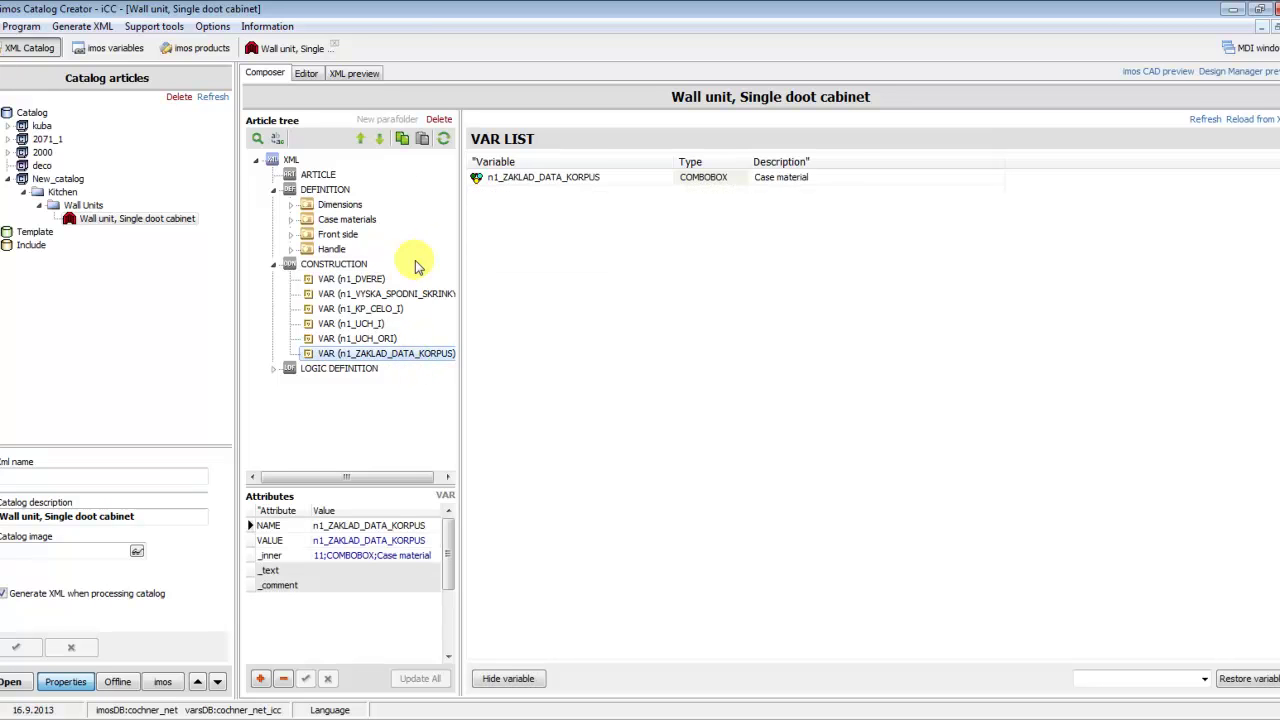
{"action": "left_click", "coordinate": [360, 139]}
{"action": "left_click", "coordinate": [360, 139]}
{"action": "left_click", "coordinate": [360, 139]}
{"action": "left_click", "coordinate": [360, 139]}
{"action": "left_click", "coordinate": [360, 139]}
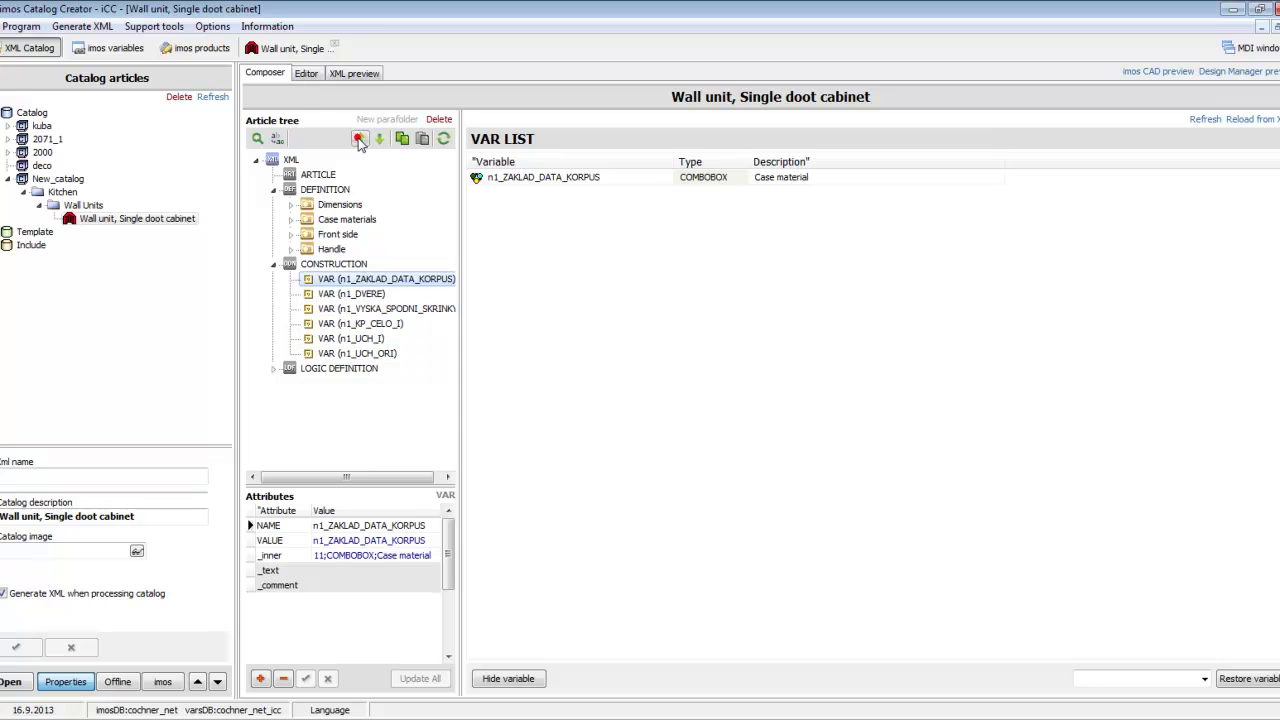
{"action": "left_click", "coordinate": [273, 264]}
{"action": "left_click", "coordinate": [275, 279]}
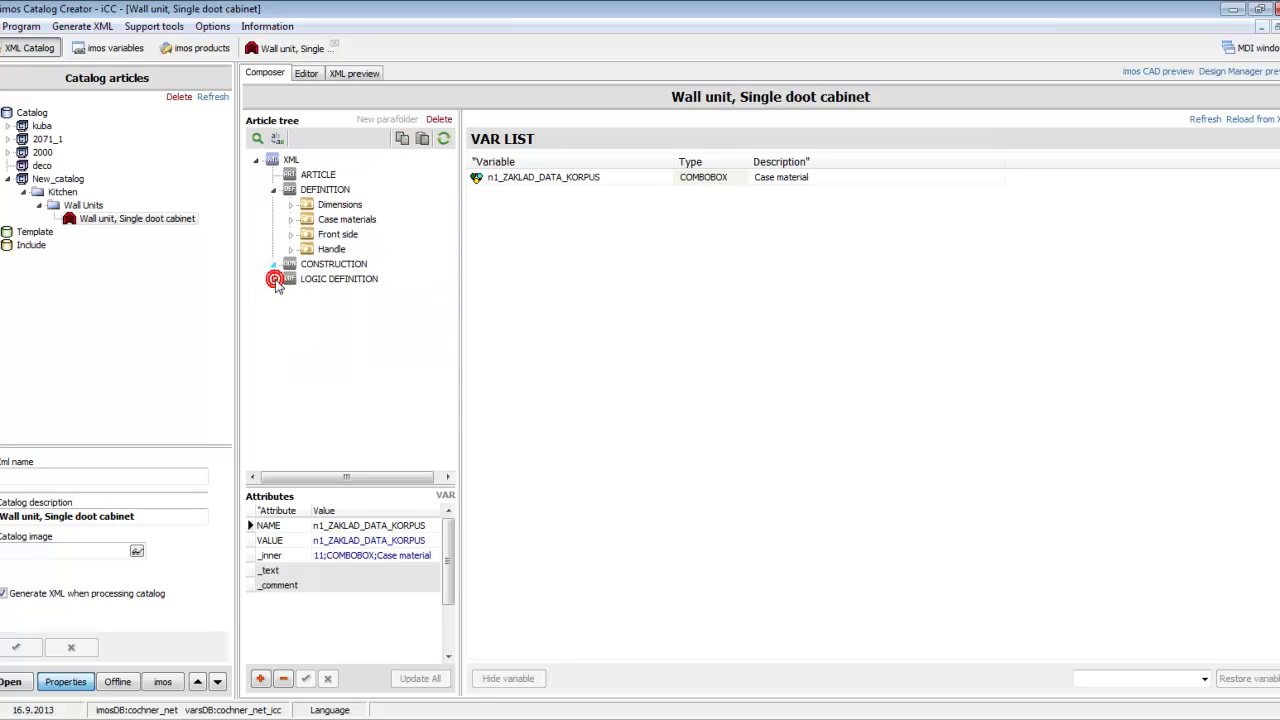
{"action": "left_click", "coordinate": [273, 279]}
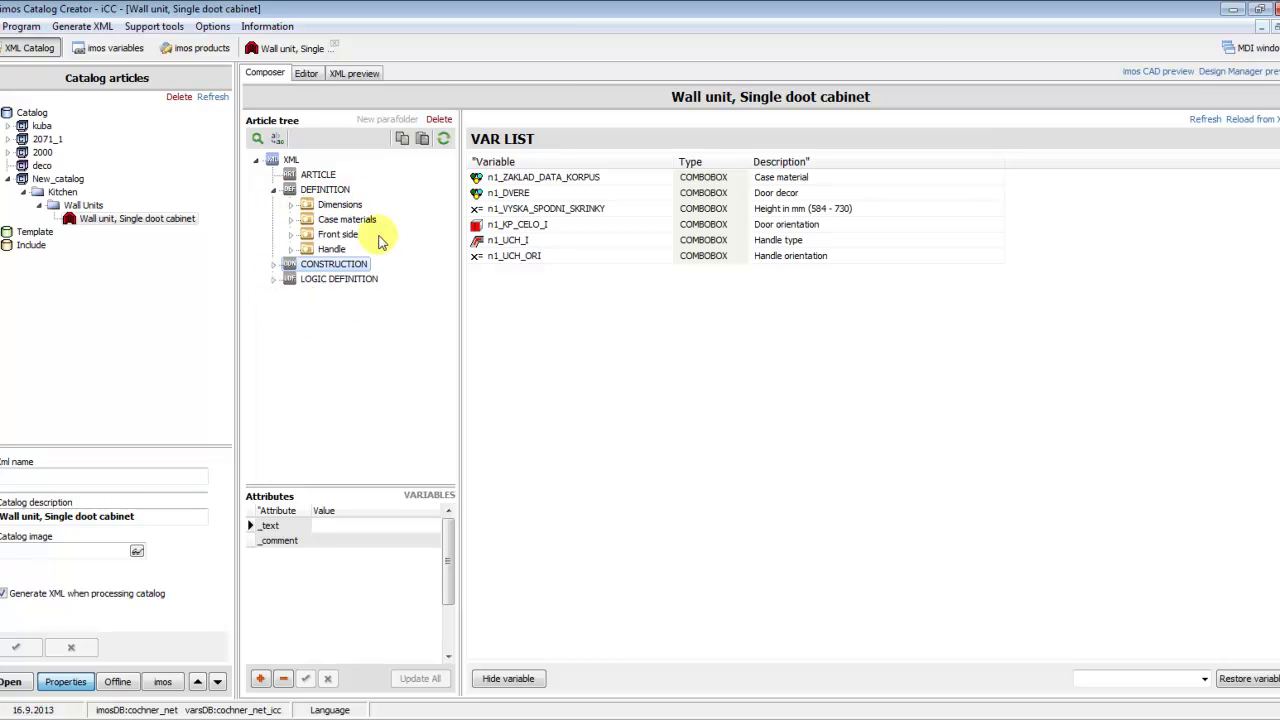
Generate the article's imos CAD preview, and open 1st_iCC_article in the Design Manager of imos CAD.
{"action": "left_click", "coordinate": [333, 189]}
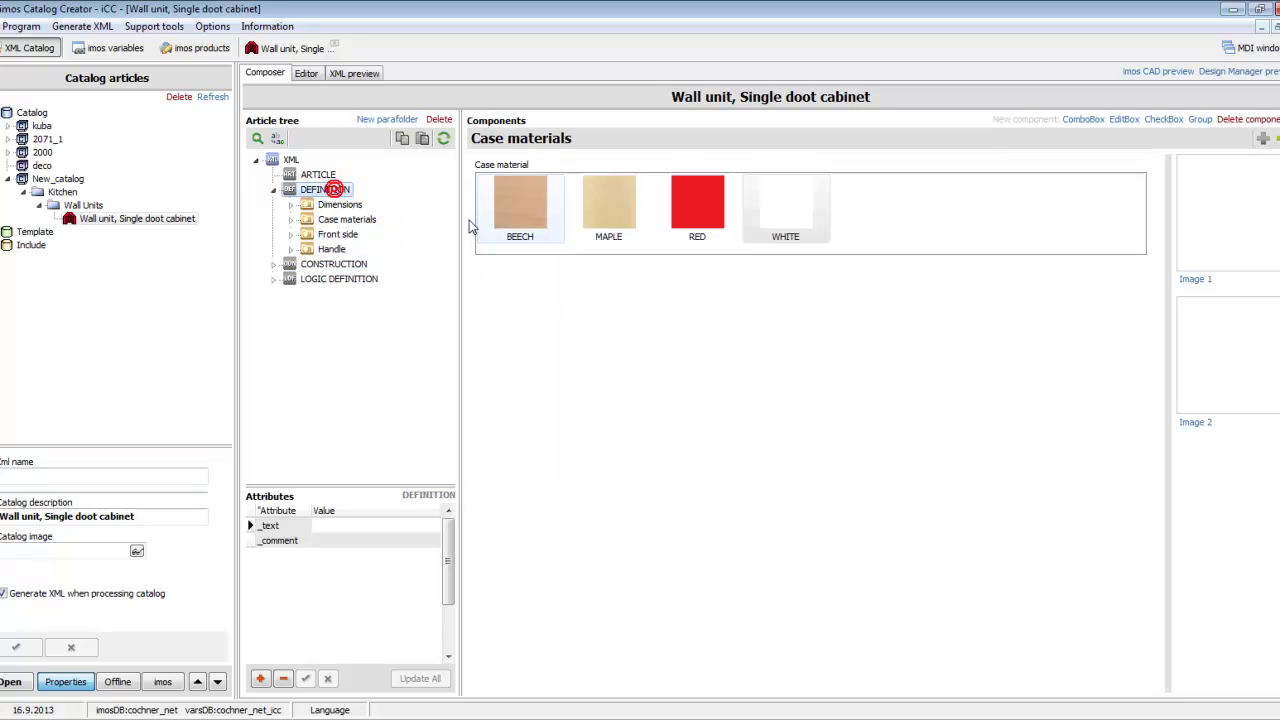
{"action": "left_click", "coordinate": [1155, 73]}
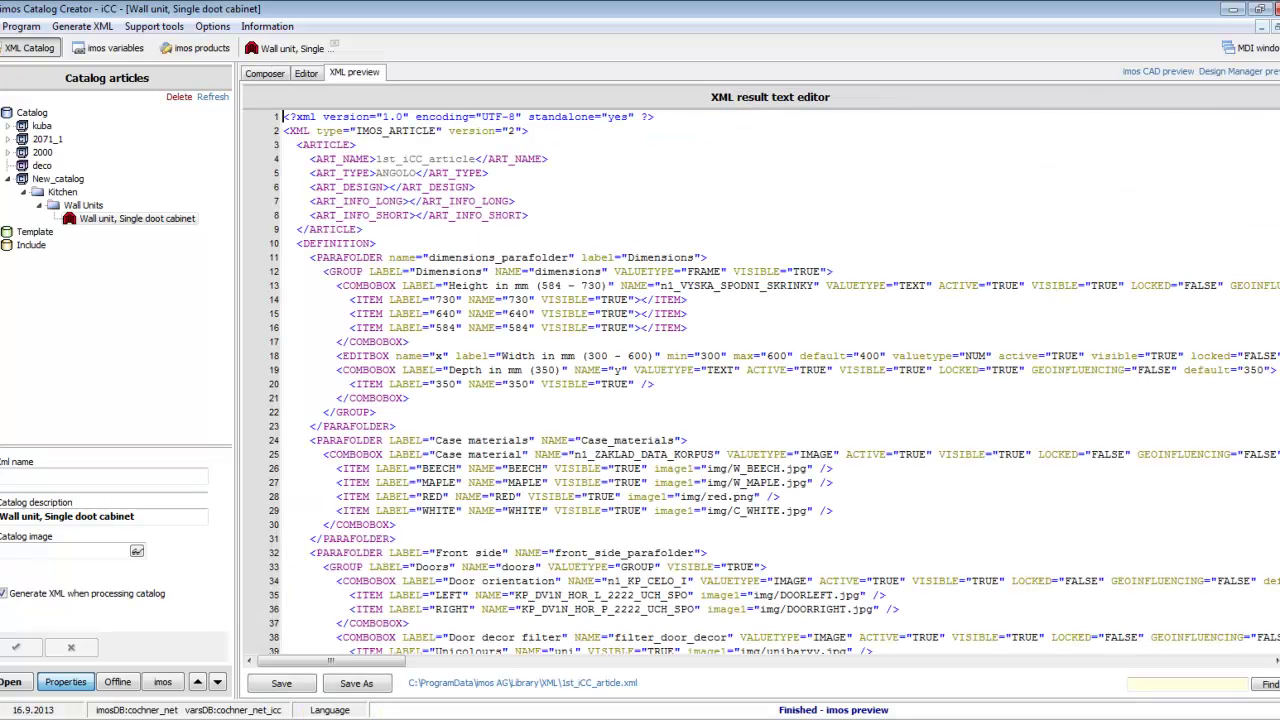
{"action": "left_click", "coordinate": [278, 708]}
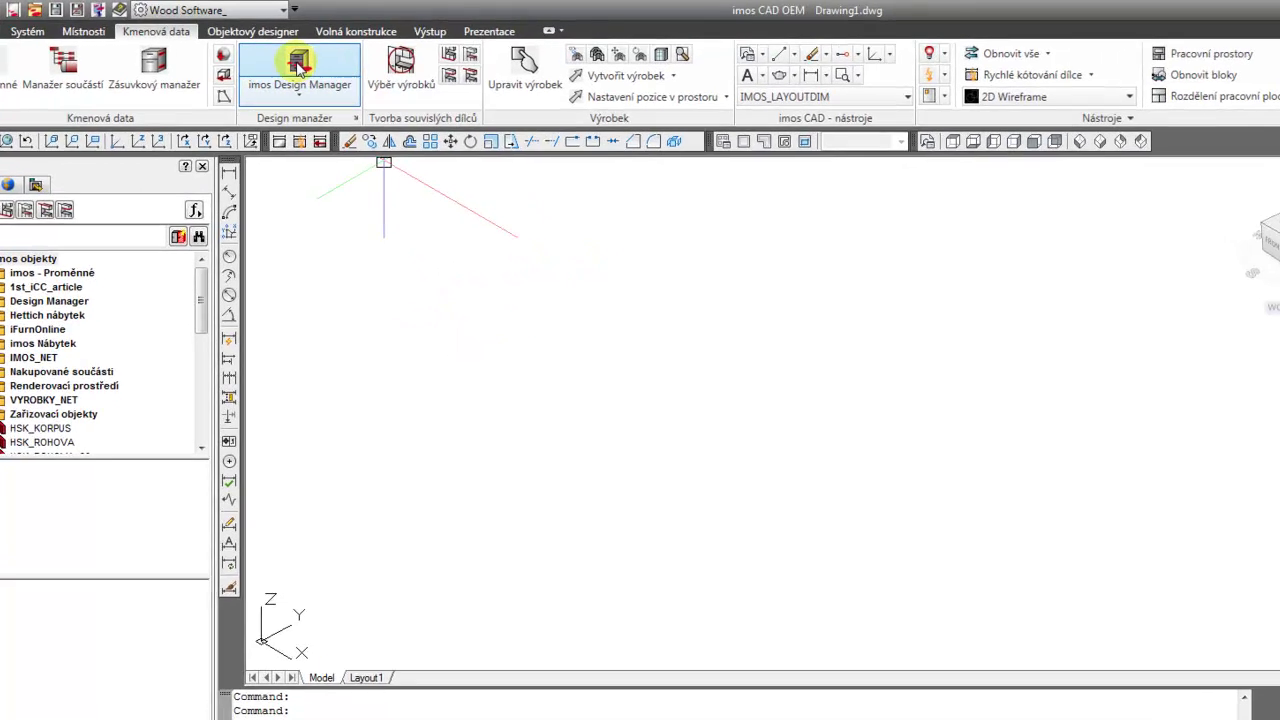
{"action": "left_click", "coordinate": [299, 66]}
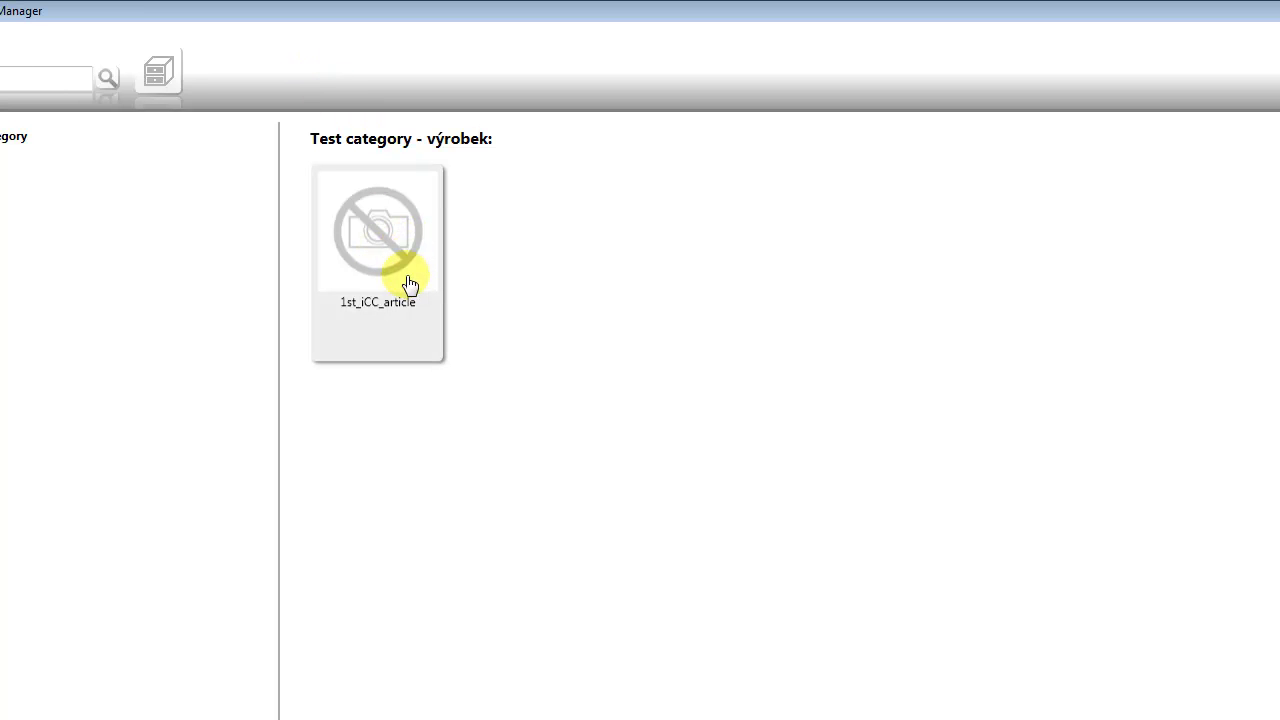
{"action": "left_click", "coordinate": [403, 251]}
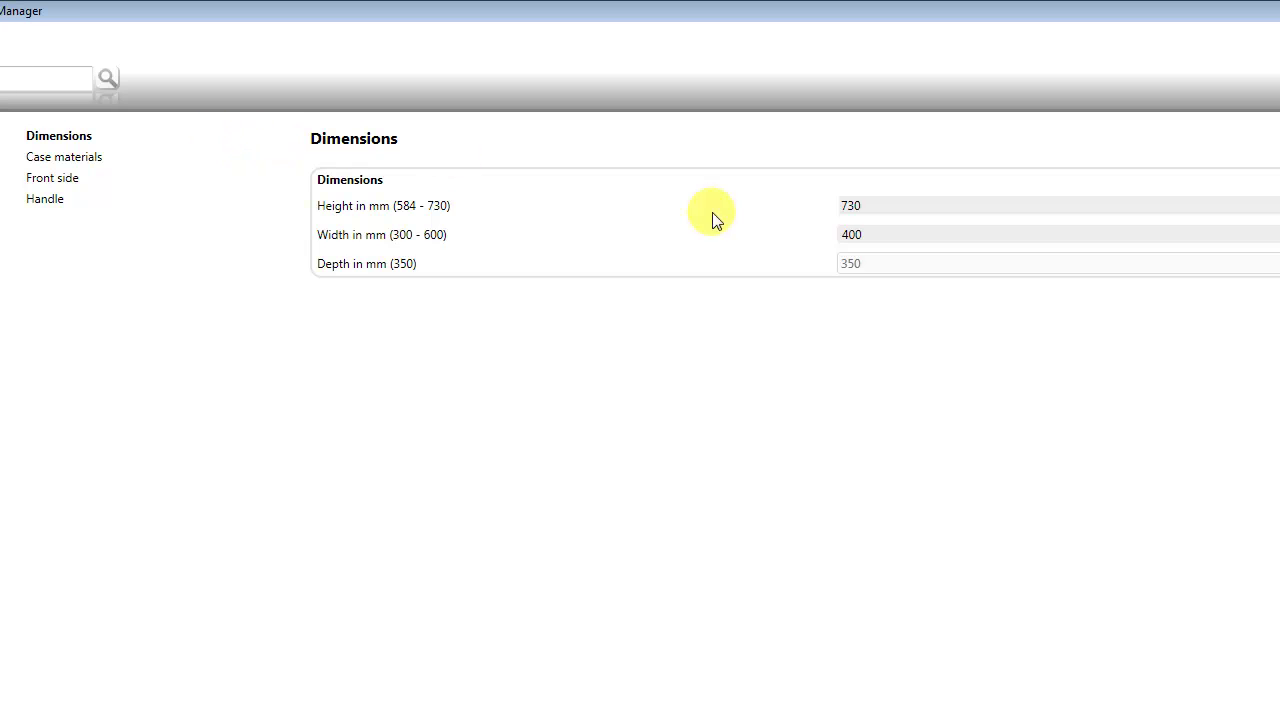
Configure the cabinet with a height of 640 mm, a width of 500 mm and MAPLE as its case material.
{"action": "left_click", "coordinate": [860, 205]}
{"action": "type", "text": "640"}
{"action": "left_click", "coordinate": [866, 234]}
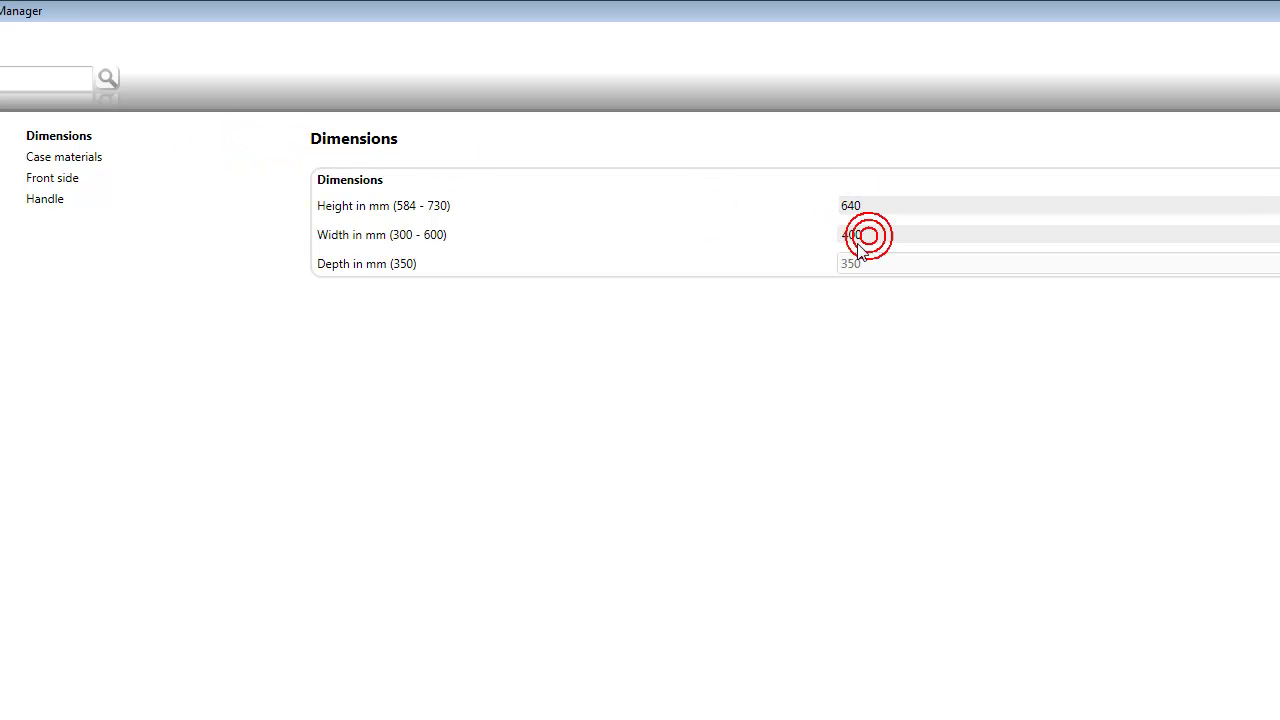
{"action": "type", "text": "5"}
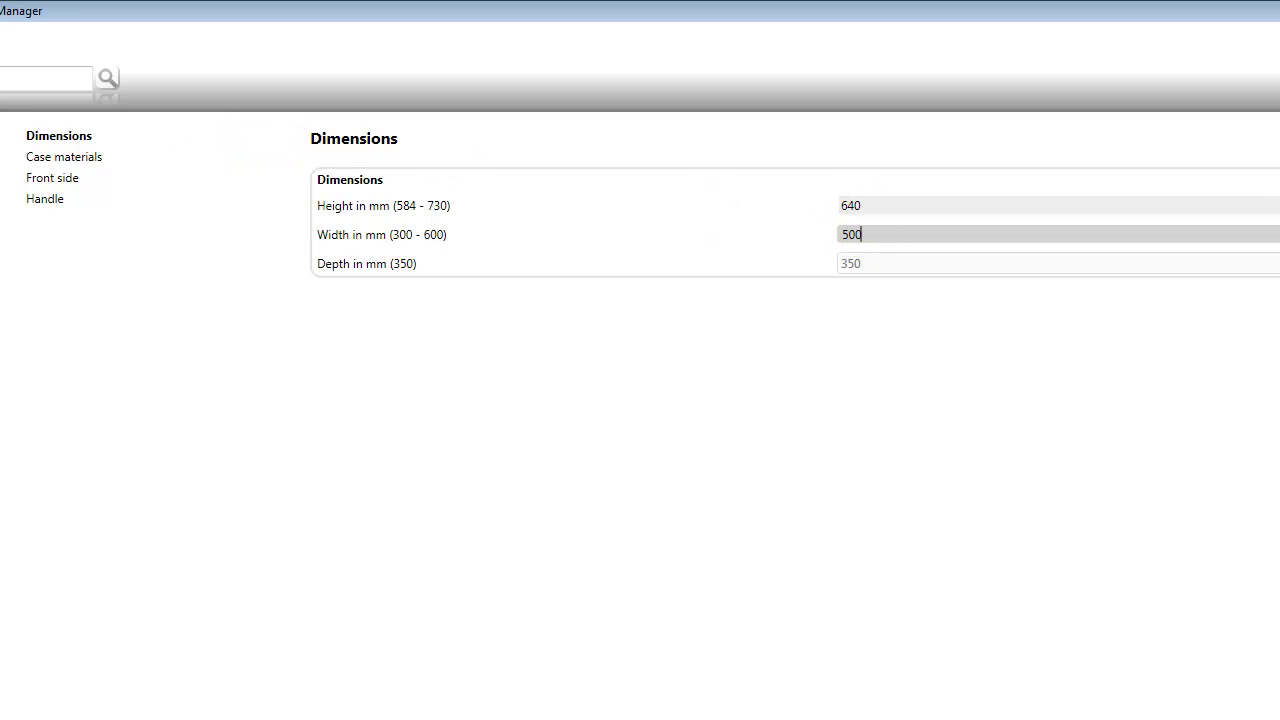
{"action": "left_click", "coordinate": [90, 178]}
{"action": "left_click", "coordinate": [88, 160]}
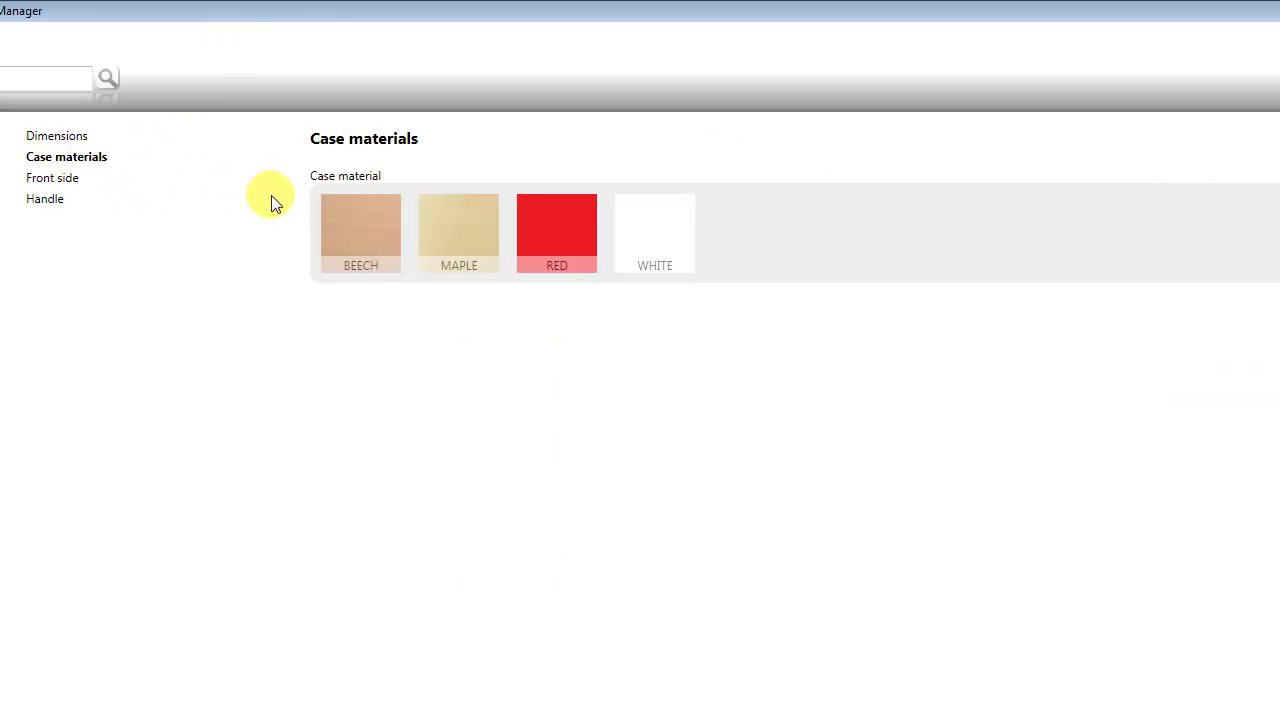
{"action": "left_click", "coordinate": [425, 228]}
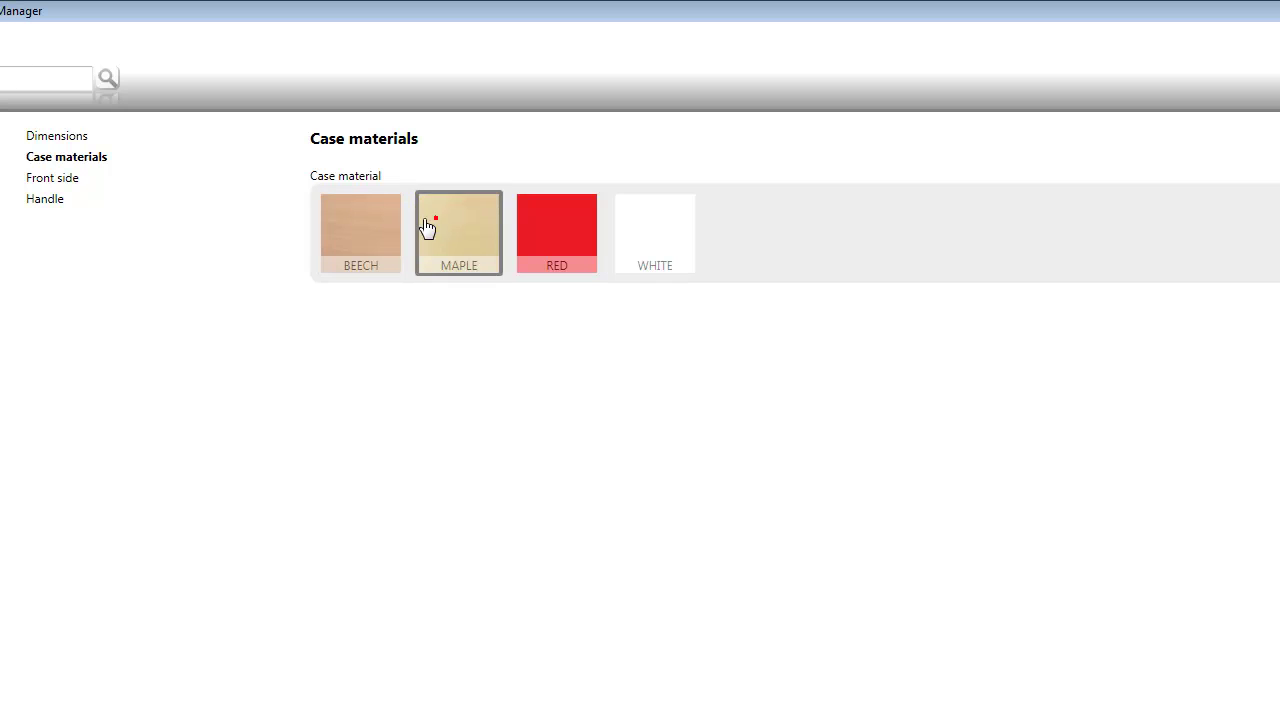
Set the front side to RIGHT door orientation, filter by Wood Decors and choose the ORECH door decor.
{"action": "left_click", "coordinate": [54, 180]}
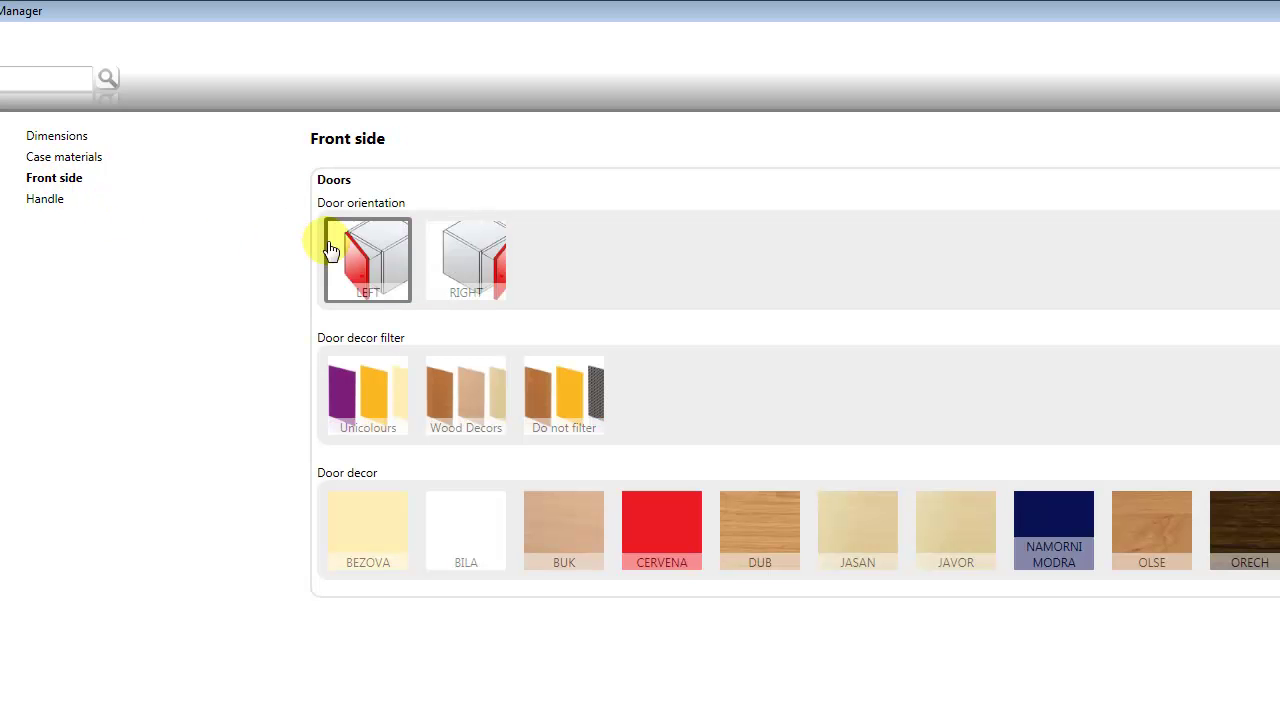
{"action": "left_click", "coordinate": [445, 272]}
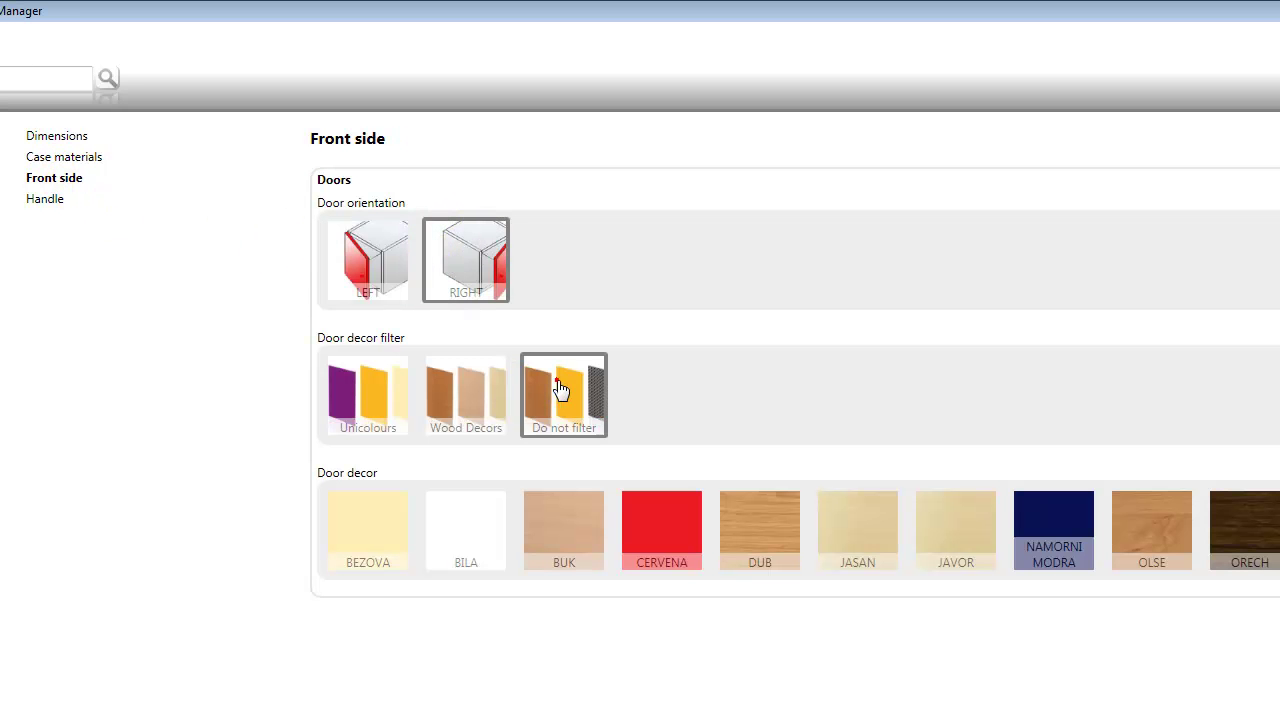
{"action": "left_click", "coordinate": [464, 410]}
{"action": "left_click", "coordinate": [482, 540]}
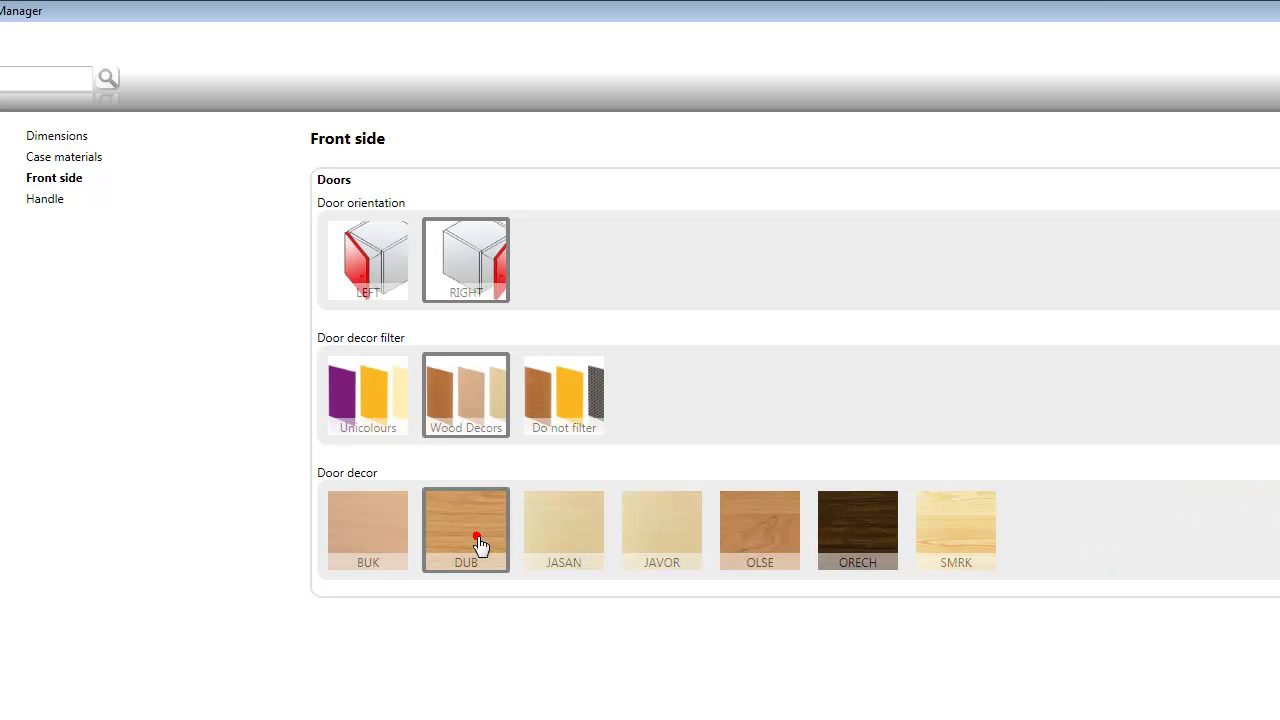
{"action": "left_click", "coordinate": [833, 521]}
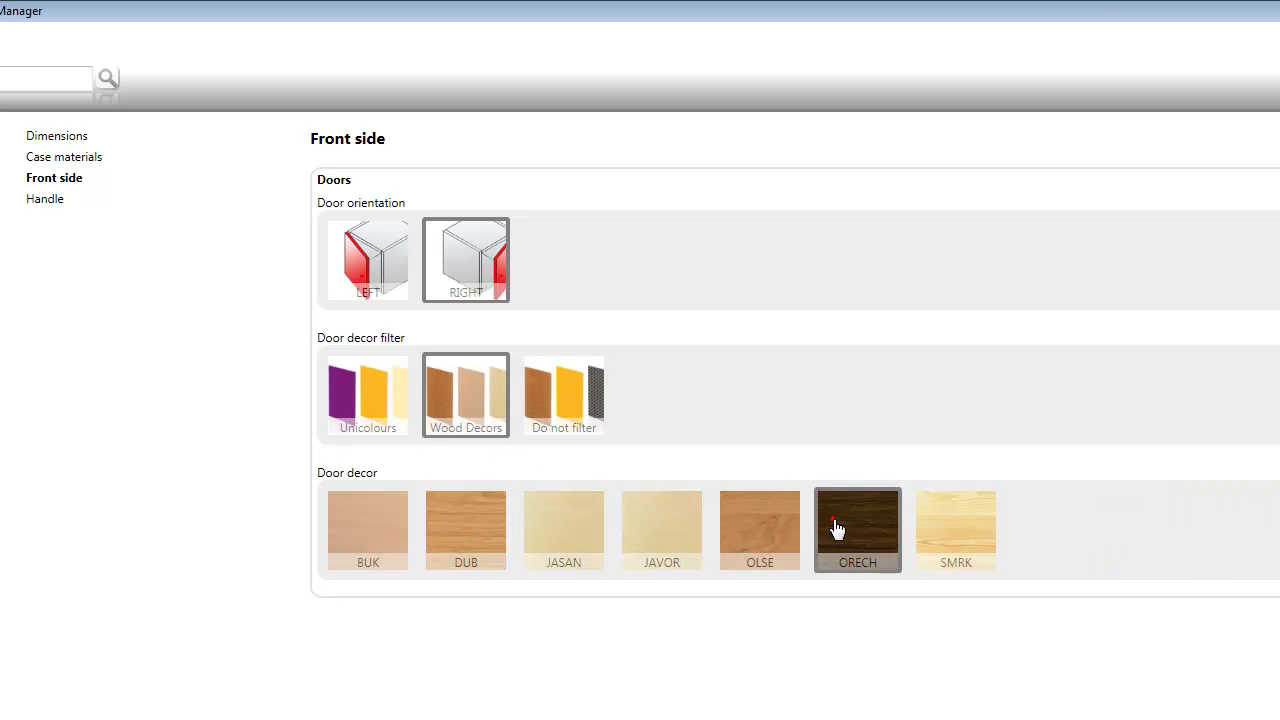
Choose the second handle type with 192 mm spacing and accept the cabinet configuration.
{"action": "left_click", "coordinate": [62, 207]}
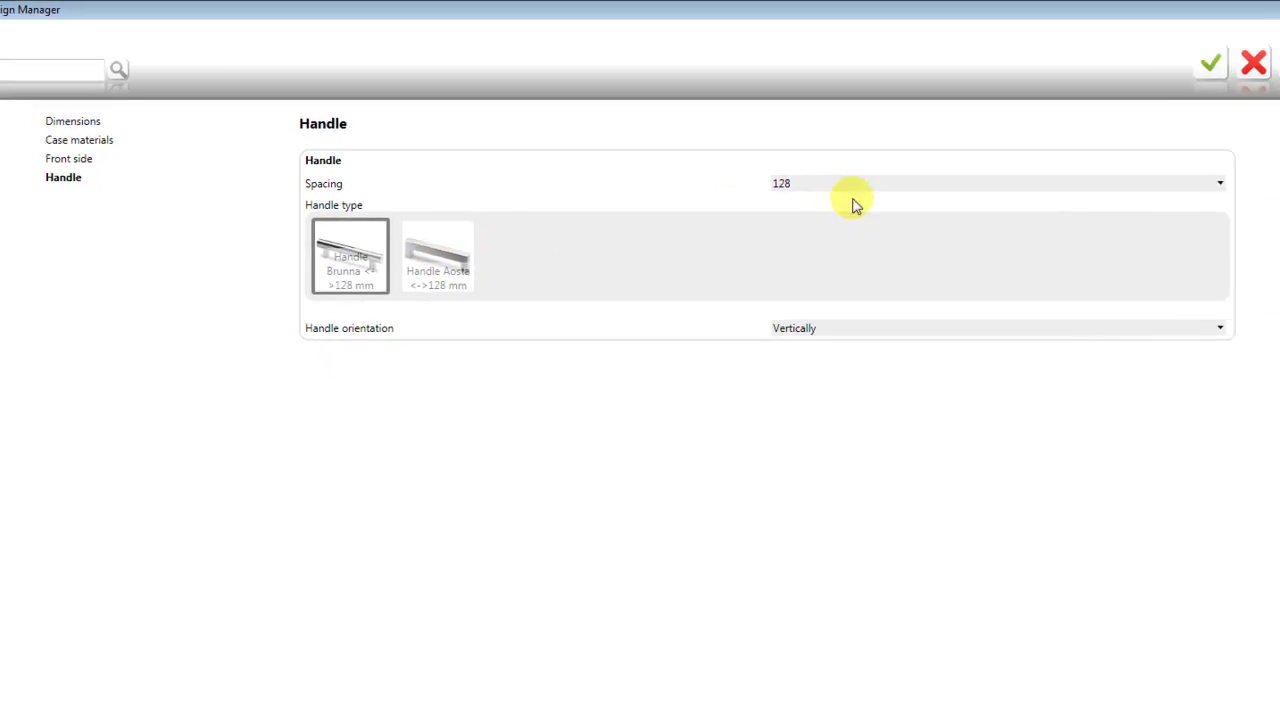
{"action": "left_click", "coordinate": [438, 250]}
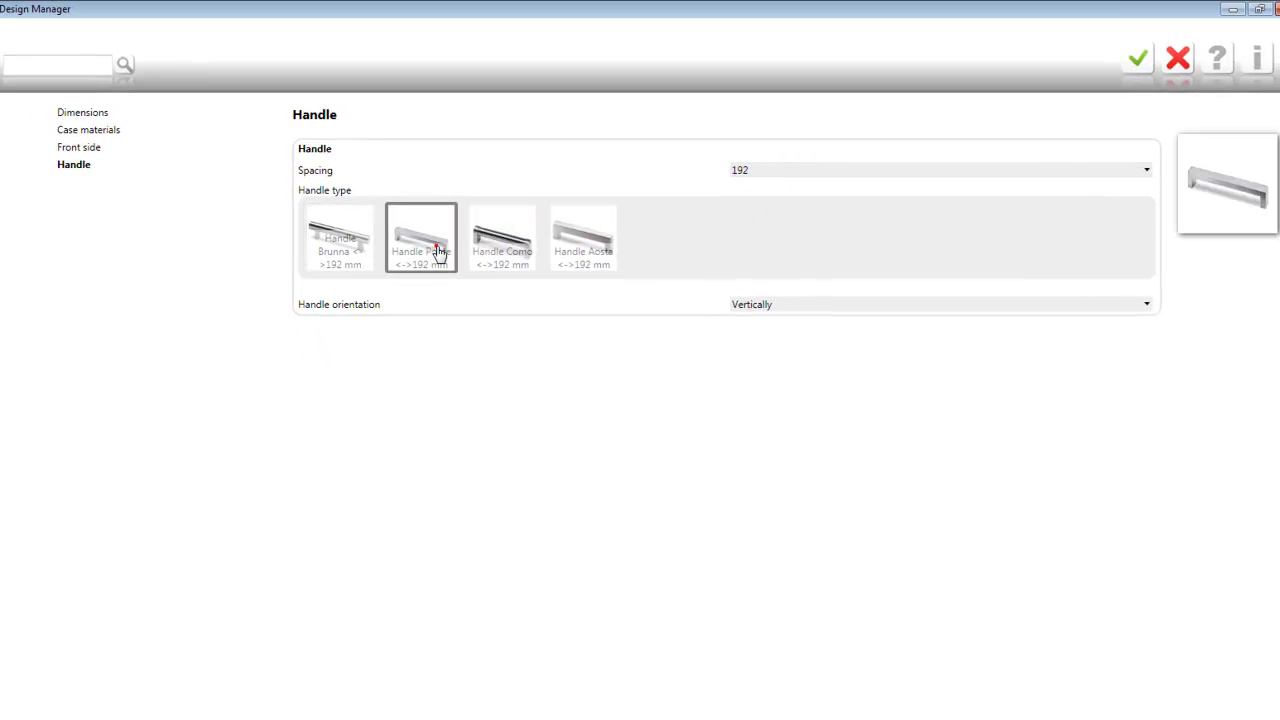
{"action": "left_click", "coordinate": [1135, 58]}
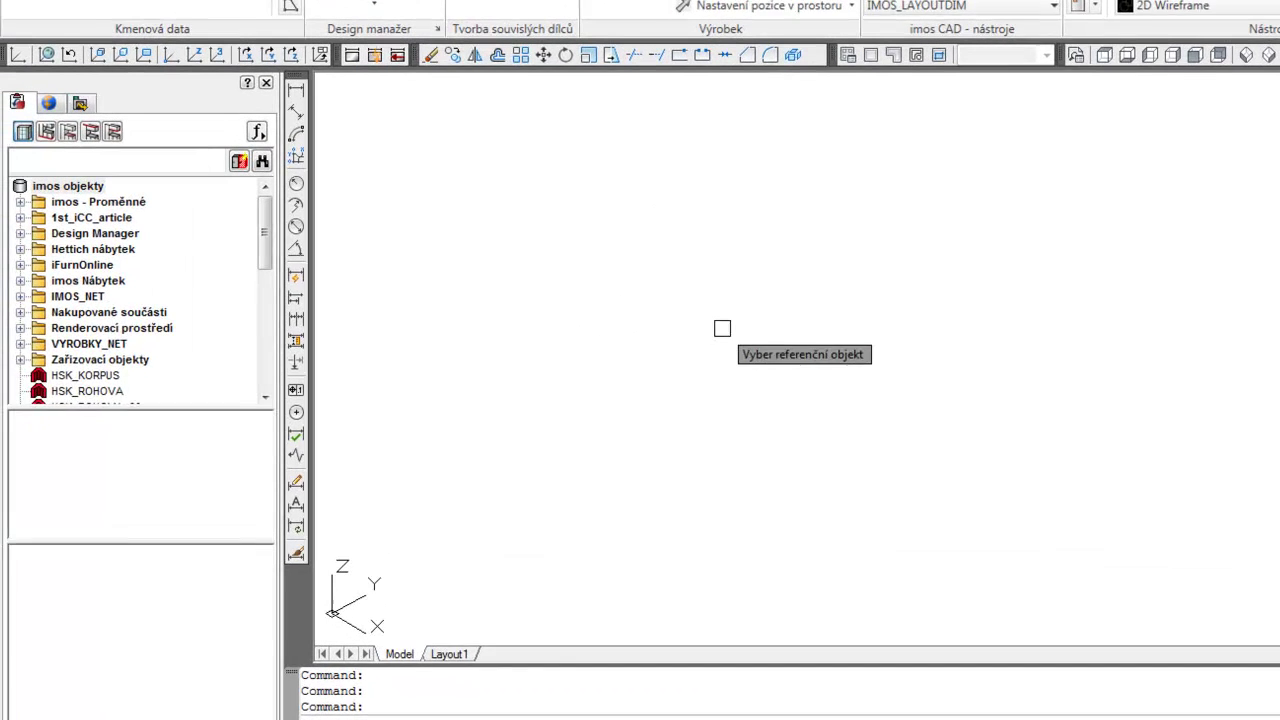
Insert the configured cabinet into the drawing without a reference object and display it in the Realistic visual style.
{"action": "key", "text": "Return"}
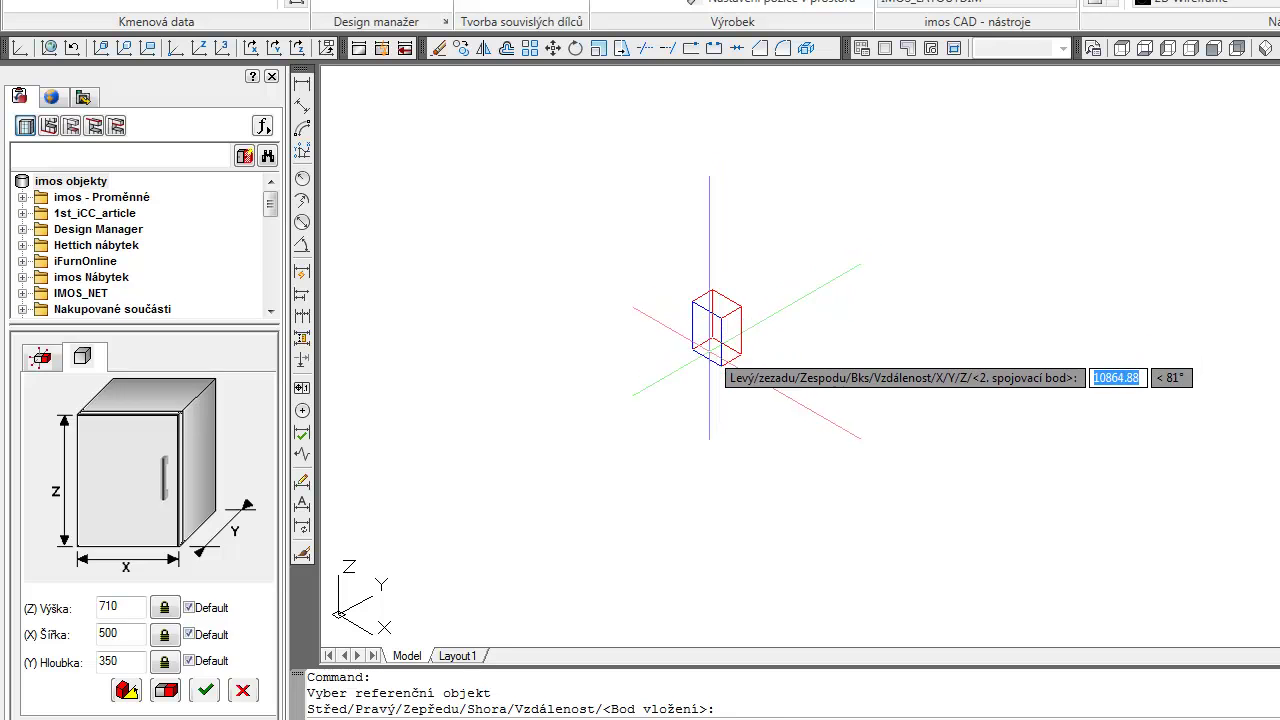
{"action": "left_click", "coordinate": [709, 351]}
{"action": "key", "text": "Return"}
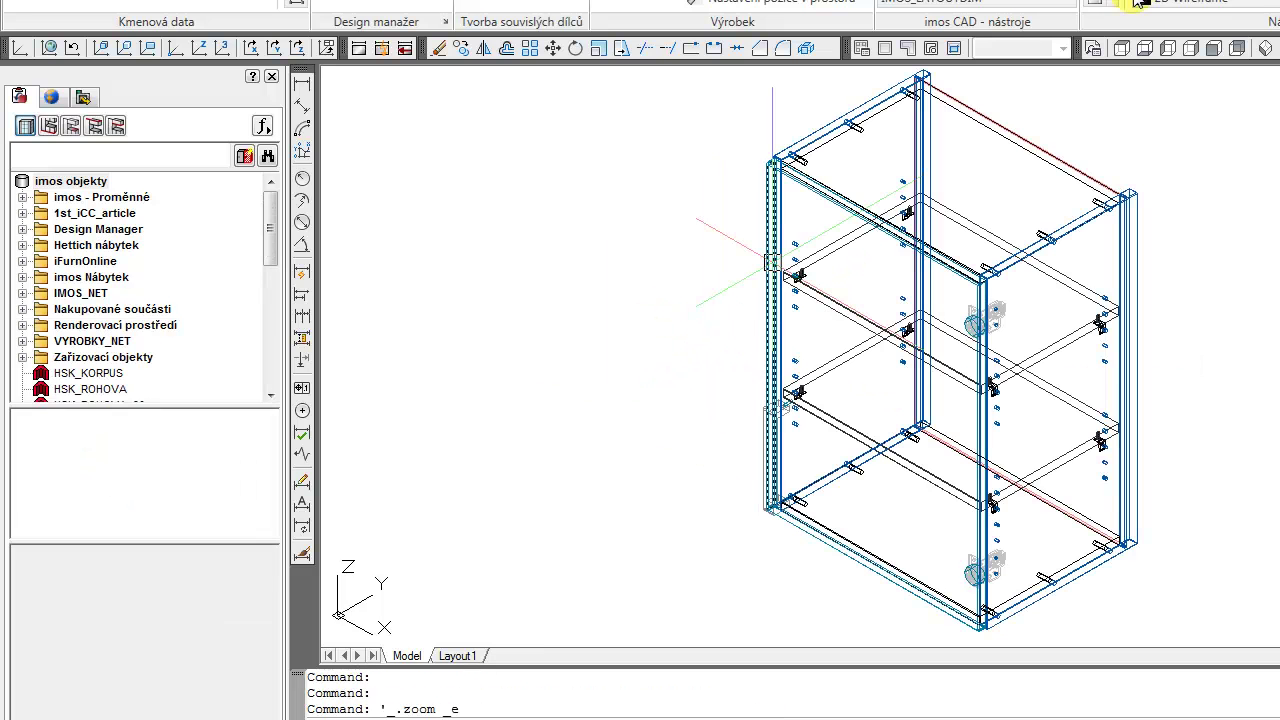
{"action": "left_click", "coordinate": [1213, 10]}
{"action": "left_click", "coordinate": [1258, 122]}
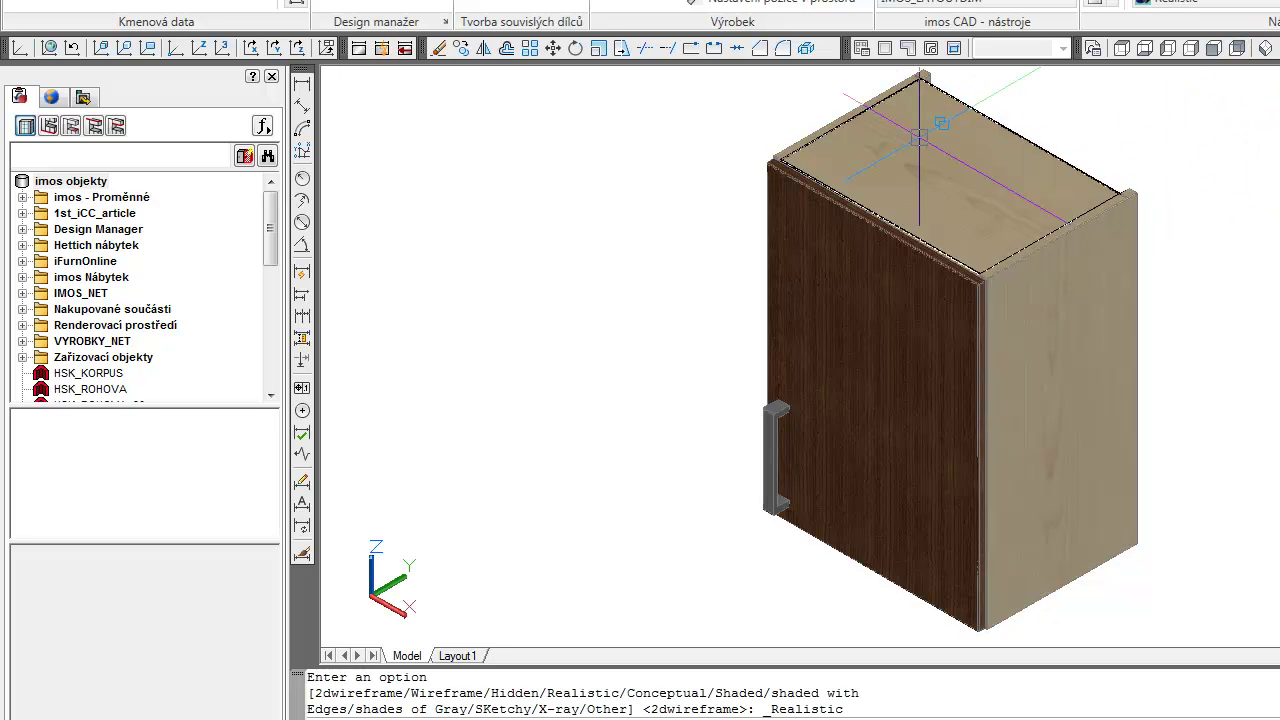
Reopen the placed cabinet's configuration from its 1st_iCC_article entry and change the case material to WHITE.
{"action": "left_click", "coordinate": [51, 96]}
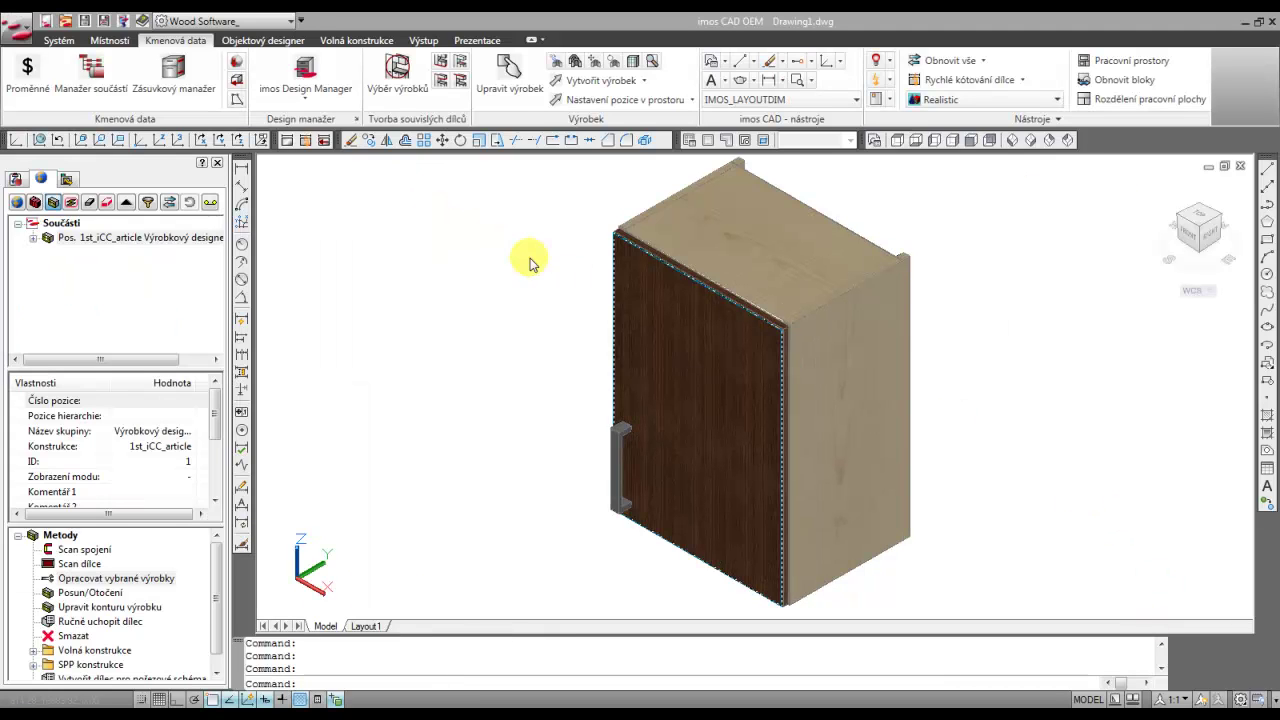
{"action": "left_click", "coordinate": [110, 238]}
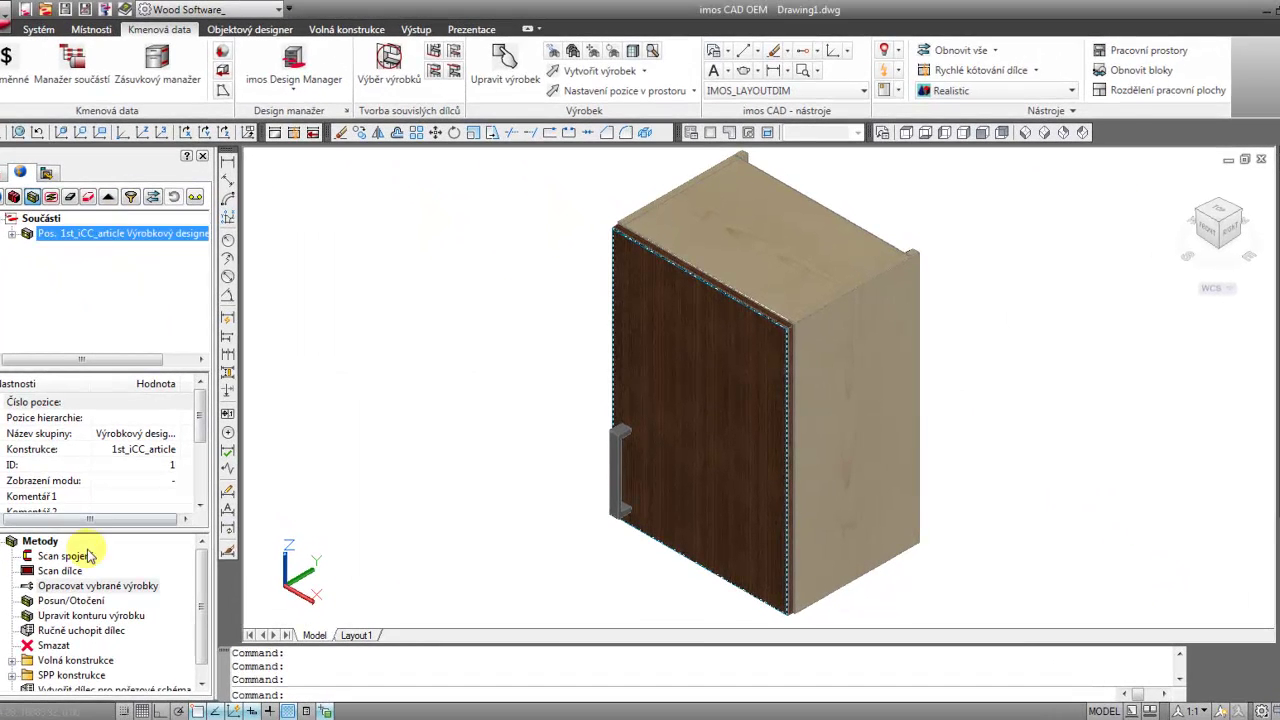
{"action": "double_click", "coordinate": [101, 589]}
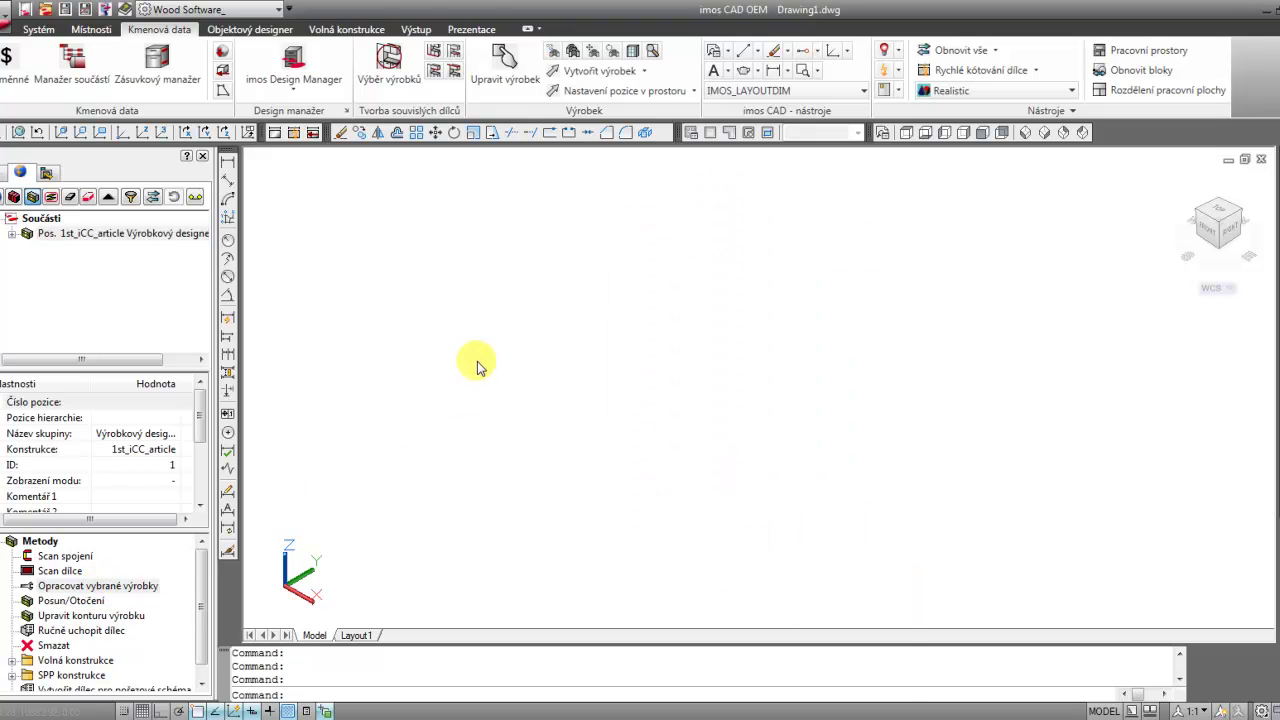
{"action": "left_click", "coordinate": [182, 218]}
{"action": "left_click", "coordinate": [503, 272]}
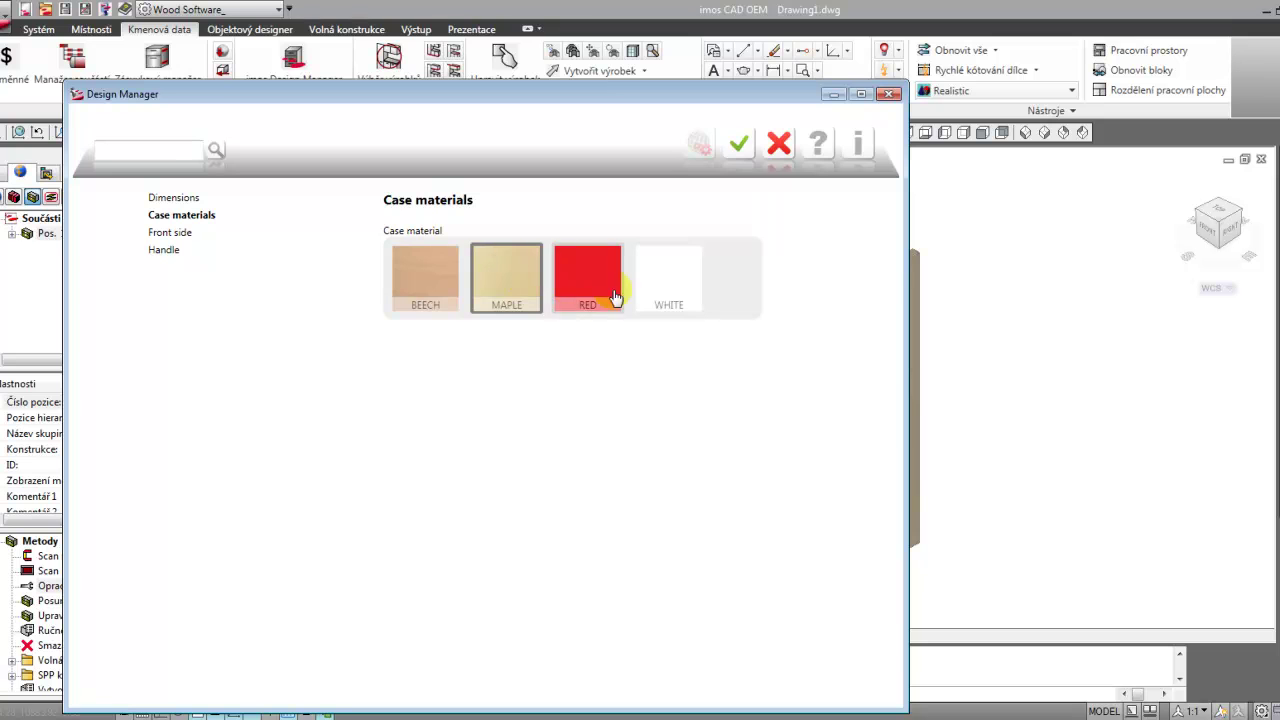
{"action": "left_click", "coordinate": [679, 293]}
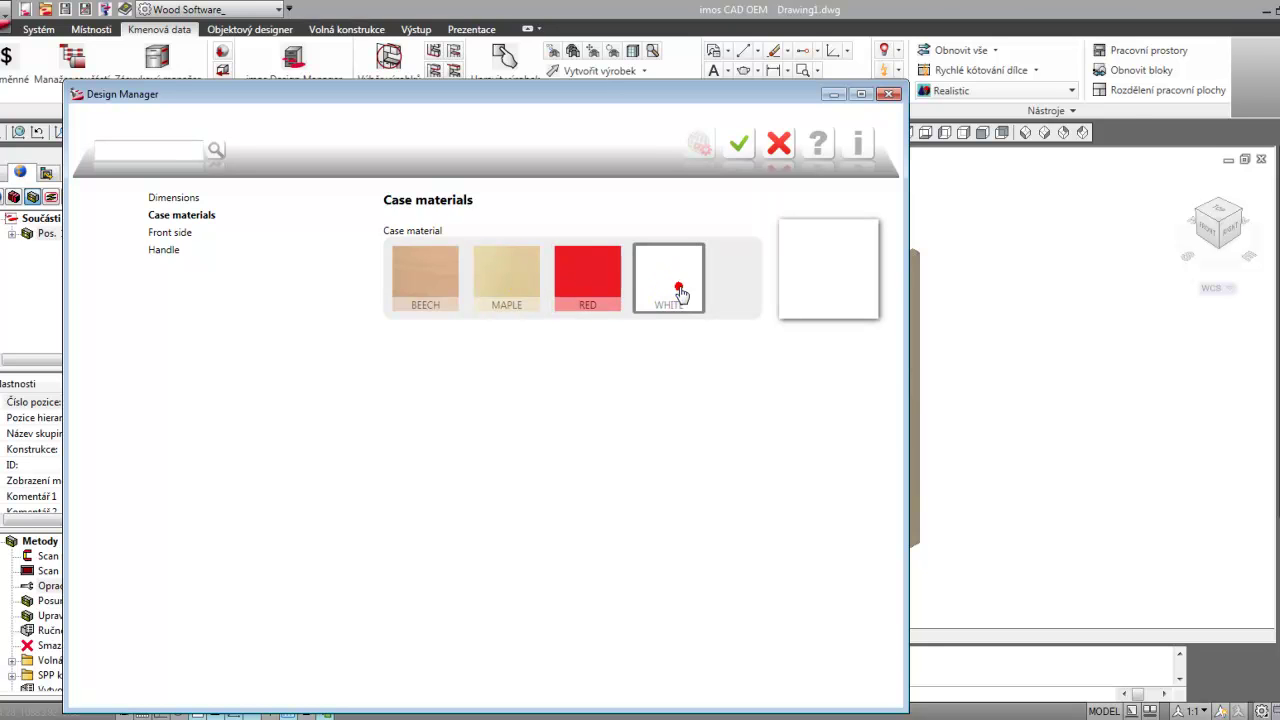
Filter the door decors by Unicolours, choose ZELENA and apply the changes to the cabinet.
{"action": "left_click", "coordinate": [181, 232]}
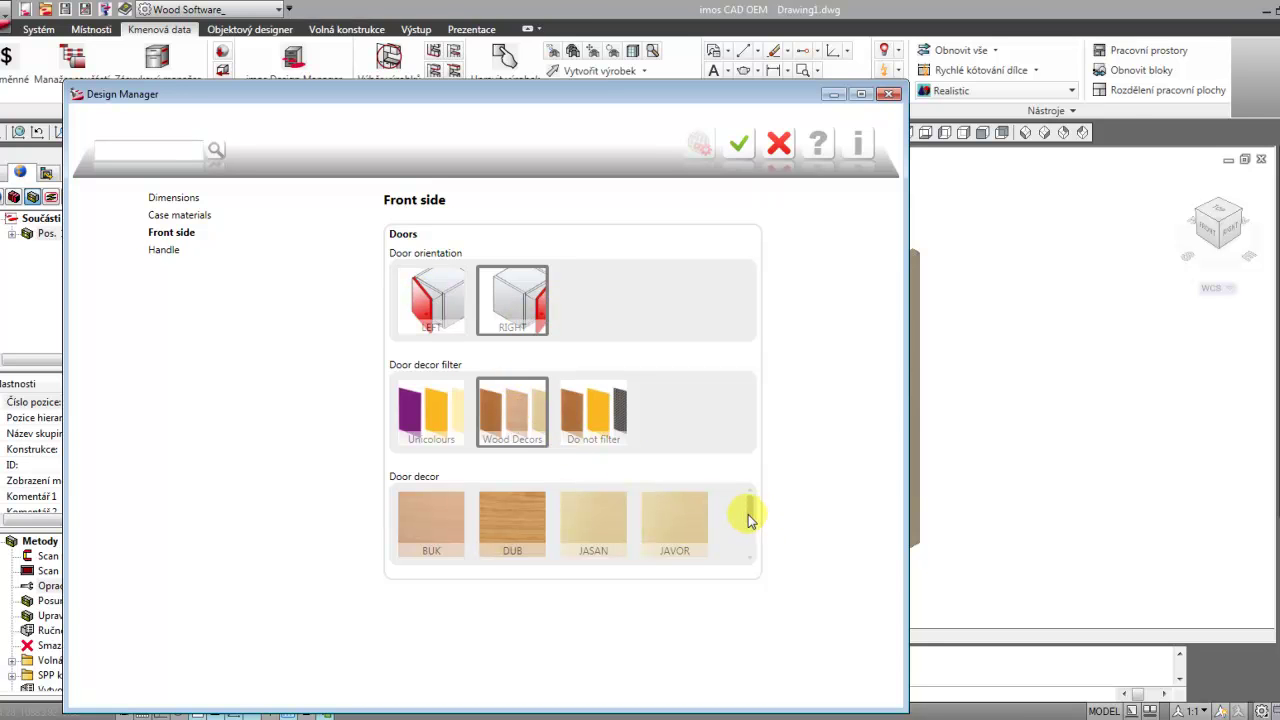
{"action": "left_click", "coordinate": [440, 410]}
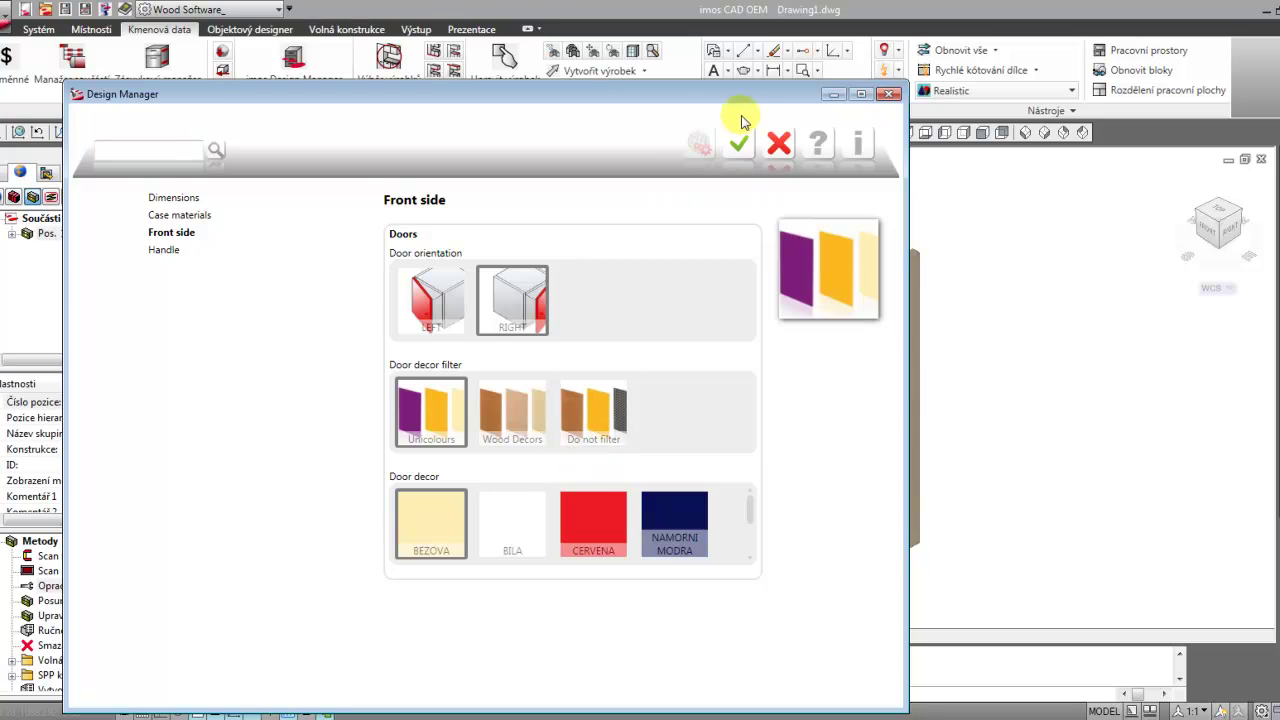
{"action": "left_click", "coordinate": [861, 94]}
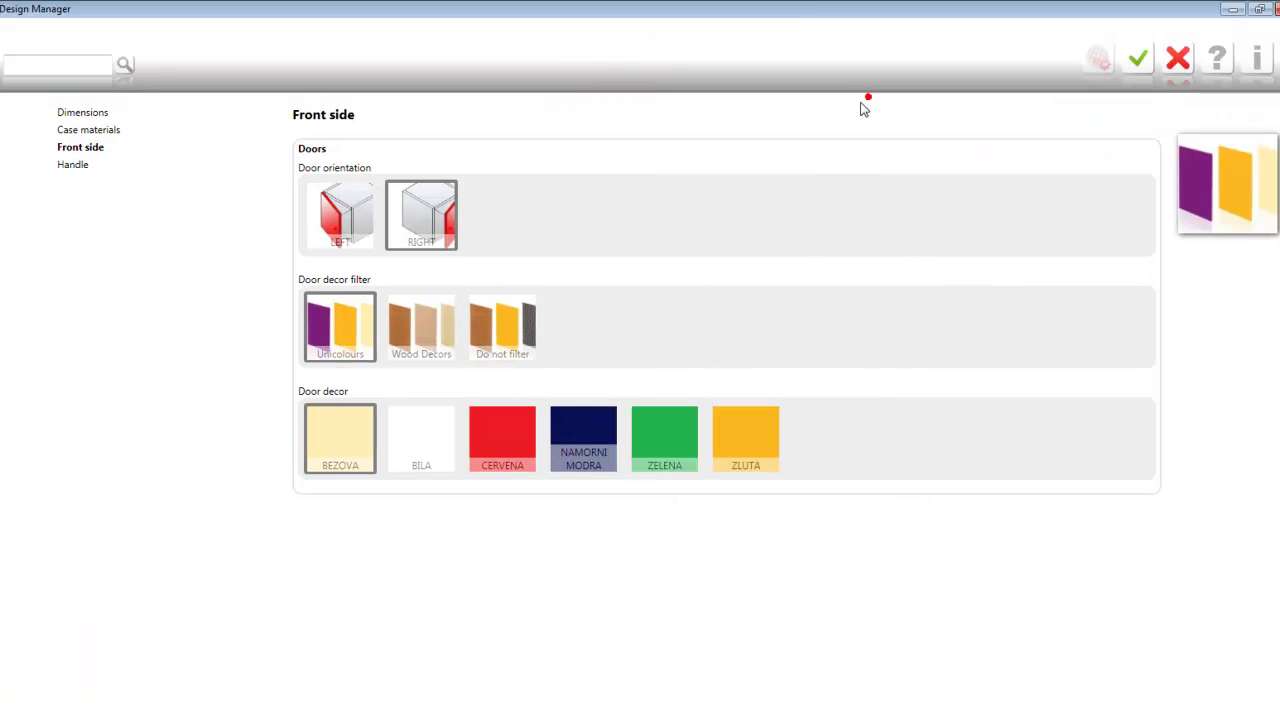
{"action": "left_click", "coordinate": [655, 430]}
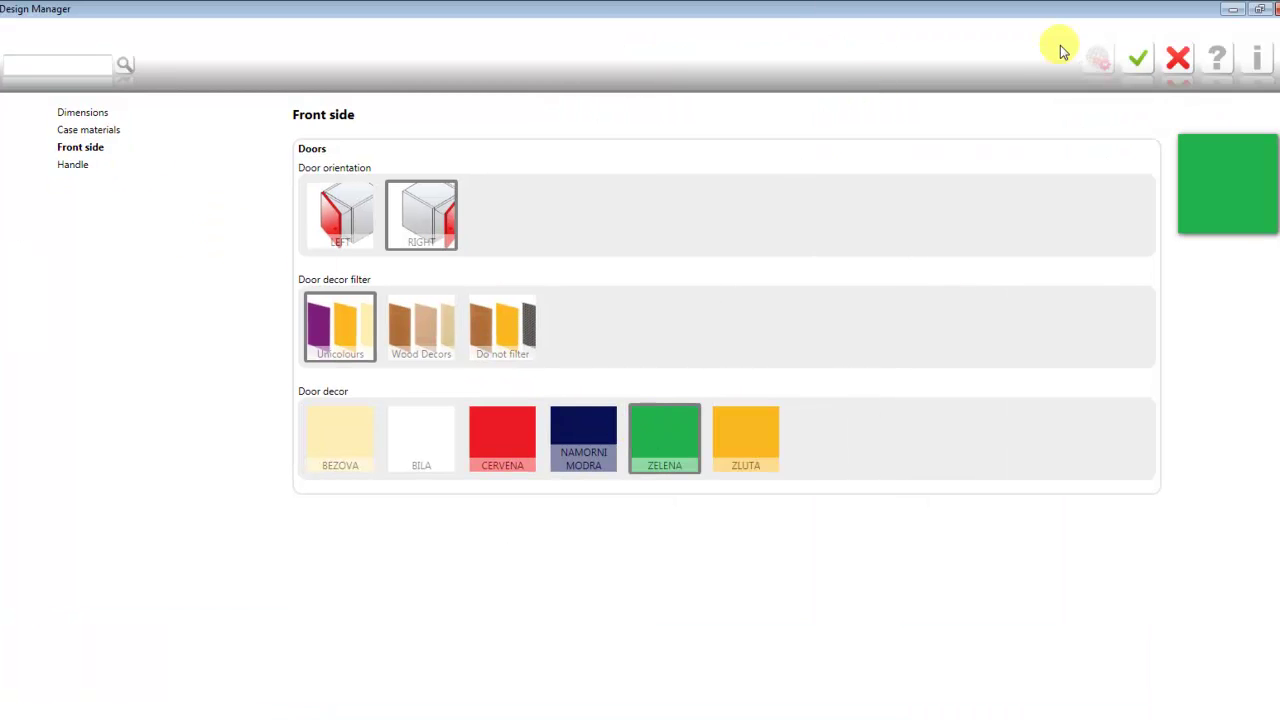
{"action": "left_click", "coordinate": [1137, 57]}
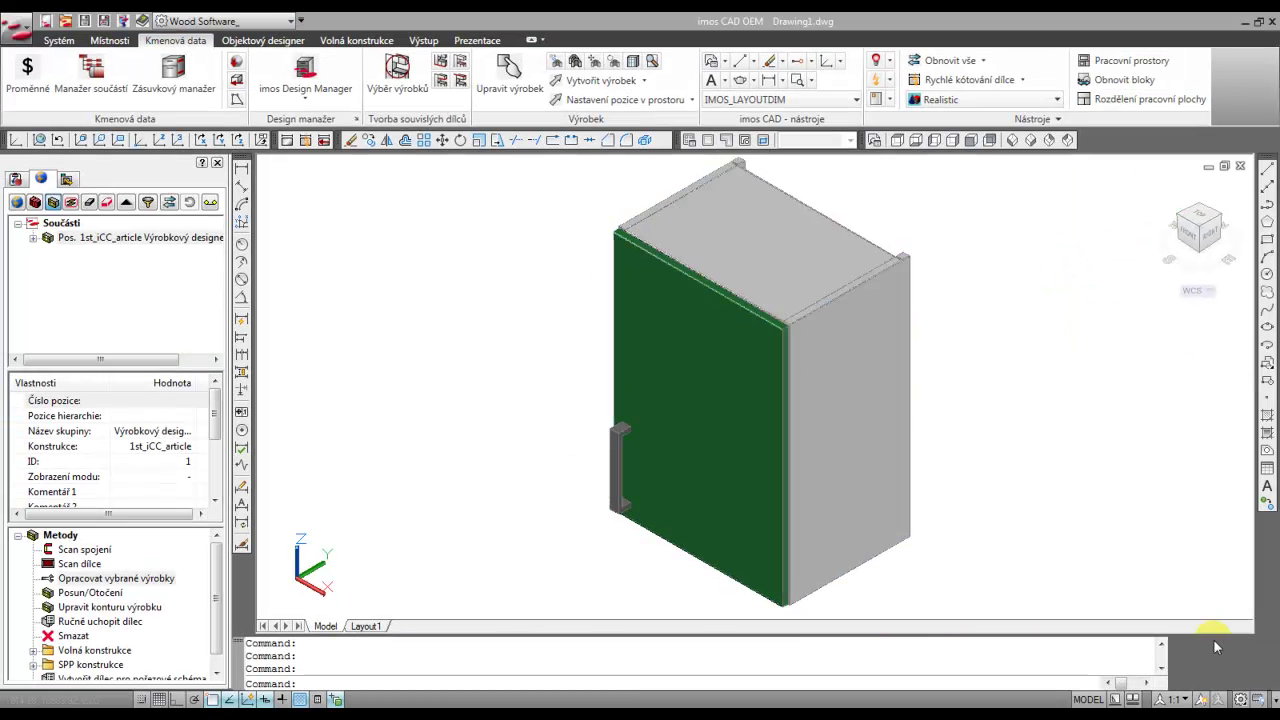
Reopen the placed cabinet's configuration for editing.
{"action": "double_click", "coordinate": [117, 580]}
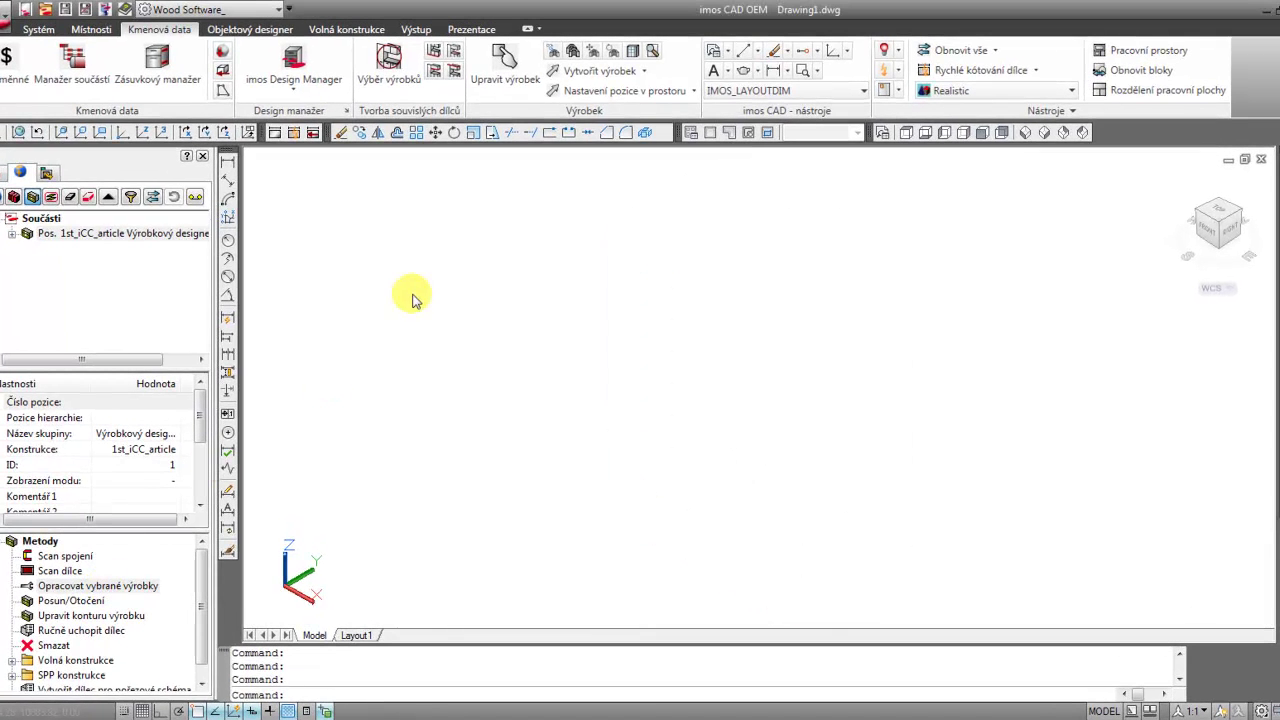